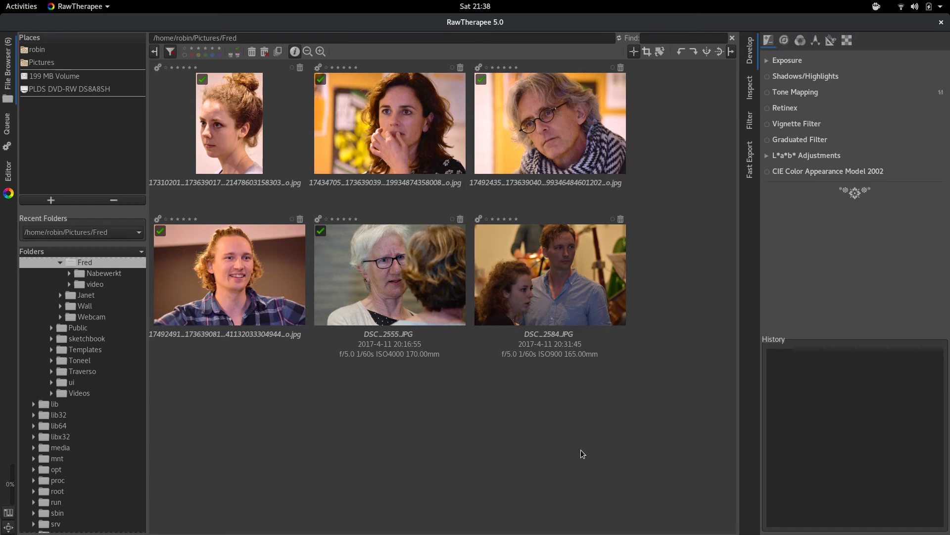
- Open DSC_2584.JPG from the File Browser in RawTherapee's Editor
left_click(575, 309)
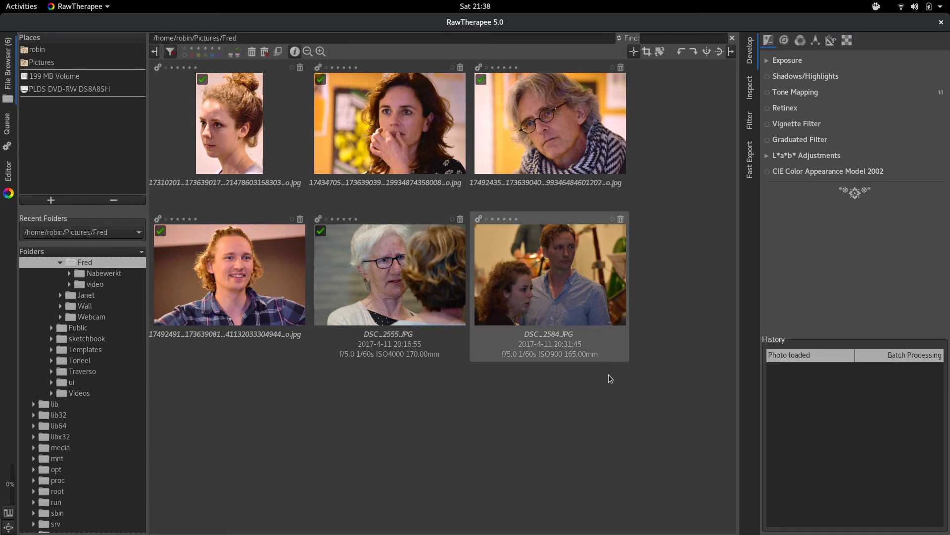
double_click(581, 311)
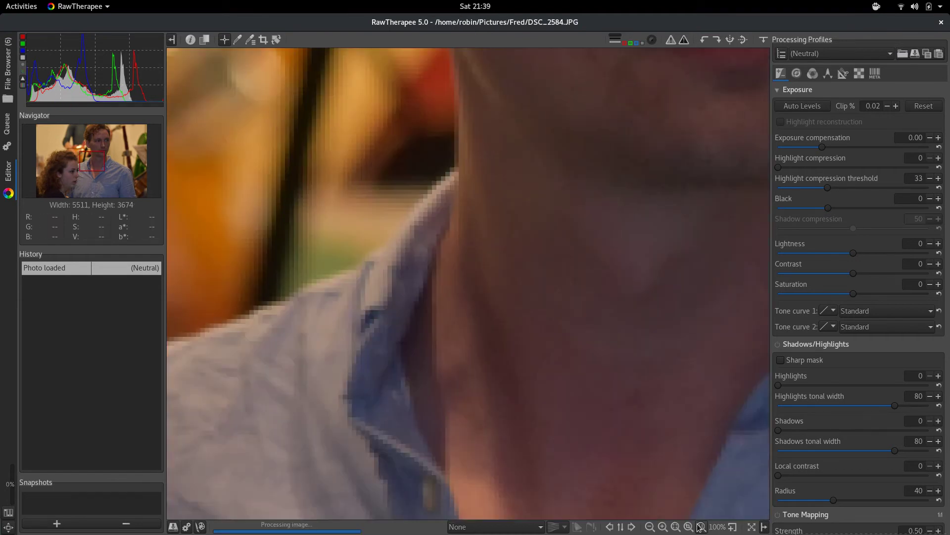
left_click(703, 526)
left_click_drag(97, 164, 81, 180)
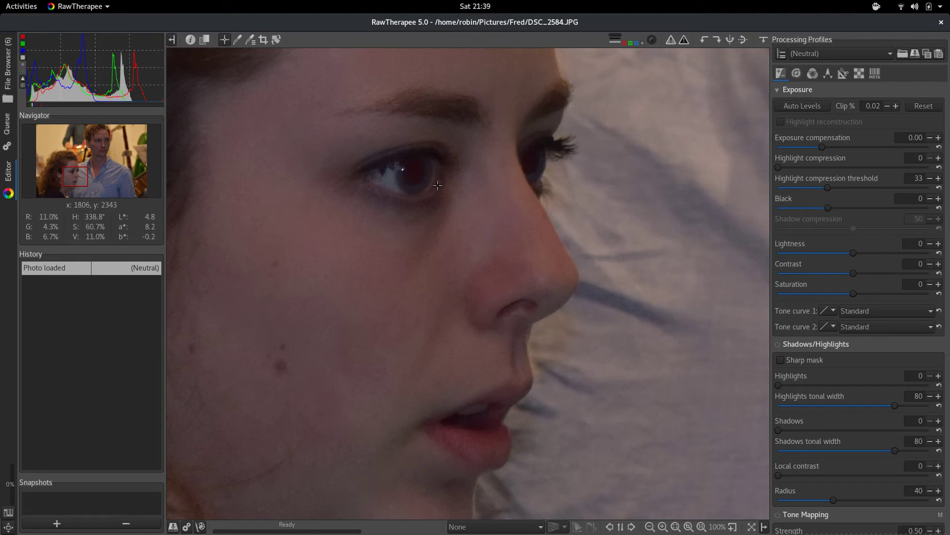
left_click(650, 527)
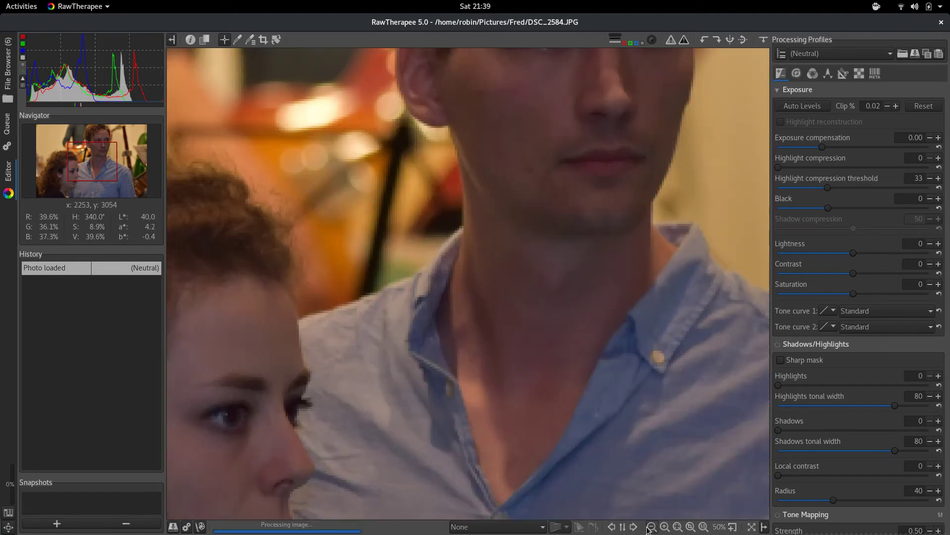
left_click(649, 527)
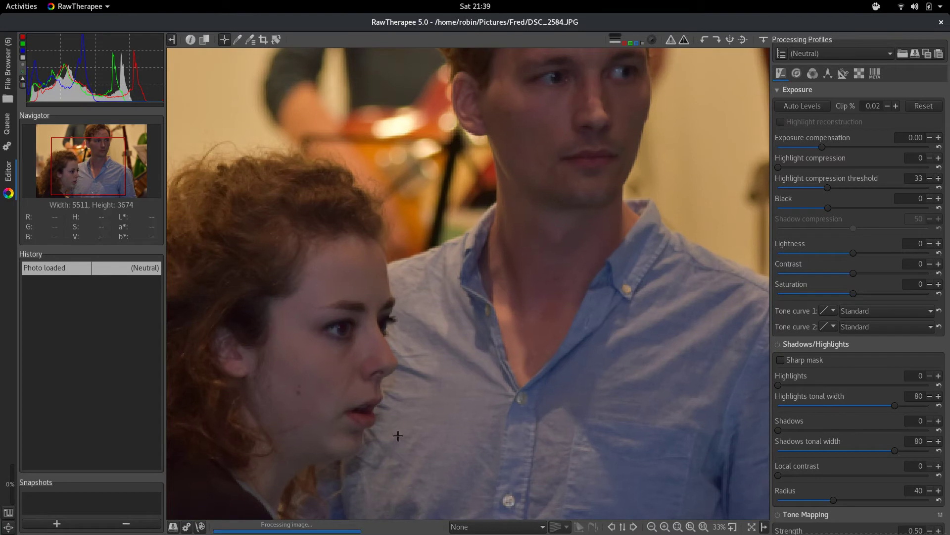
left_click(652, 527)
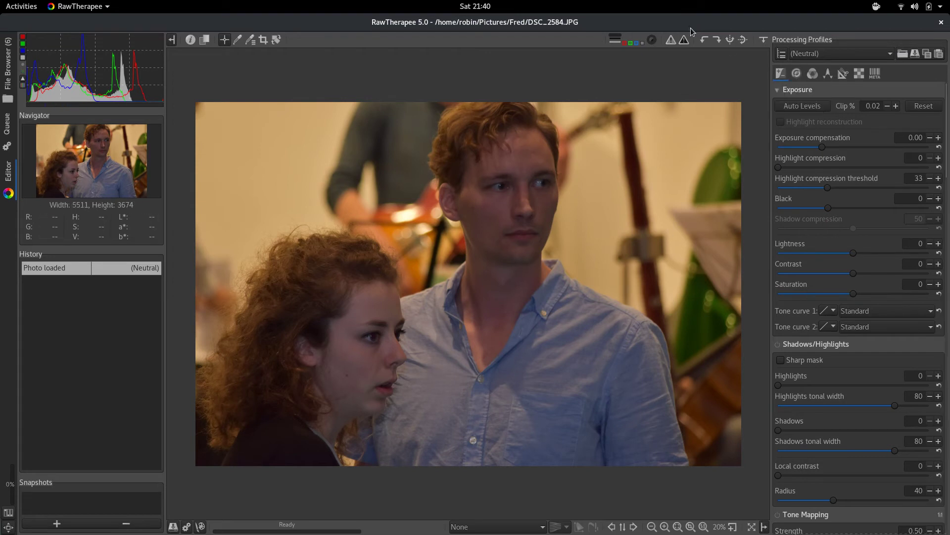
- Raise exposure compensation to 1.75, using the shadow clipping indicator as a check
left_click(671, 41)
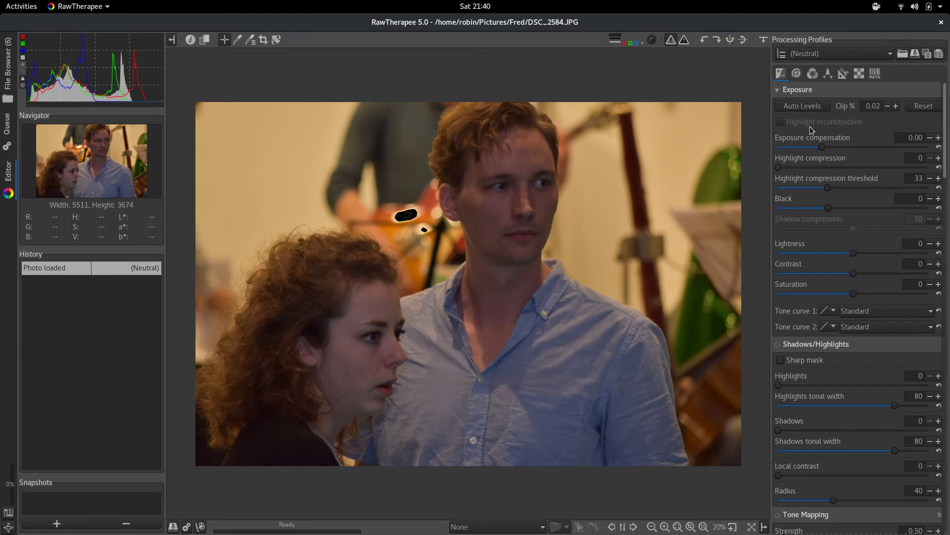
left_click_drag(824, 149, 837, 148)
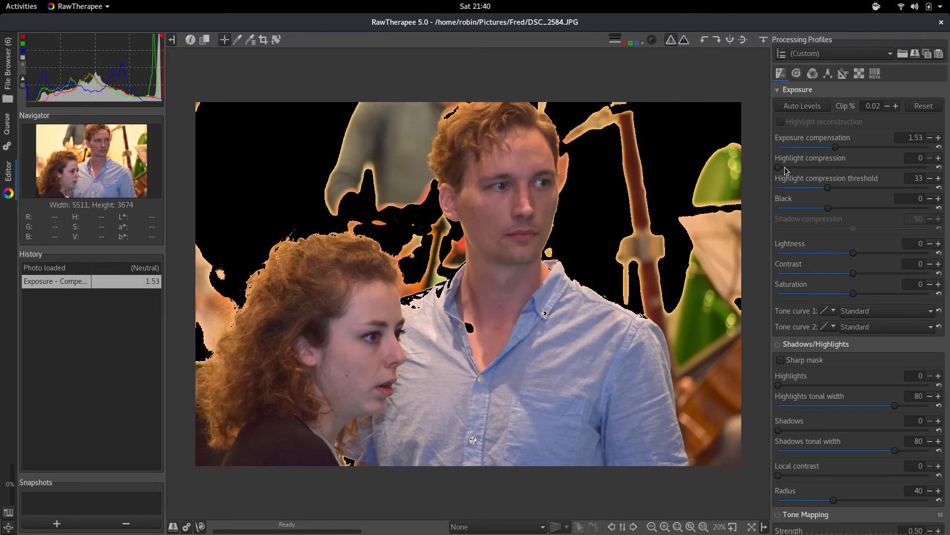
left_click_drag(838, 148, 843, 147)
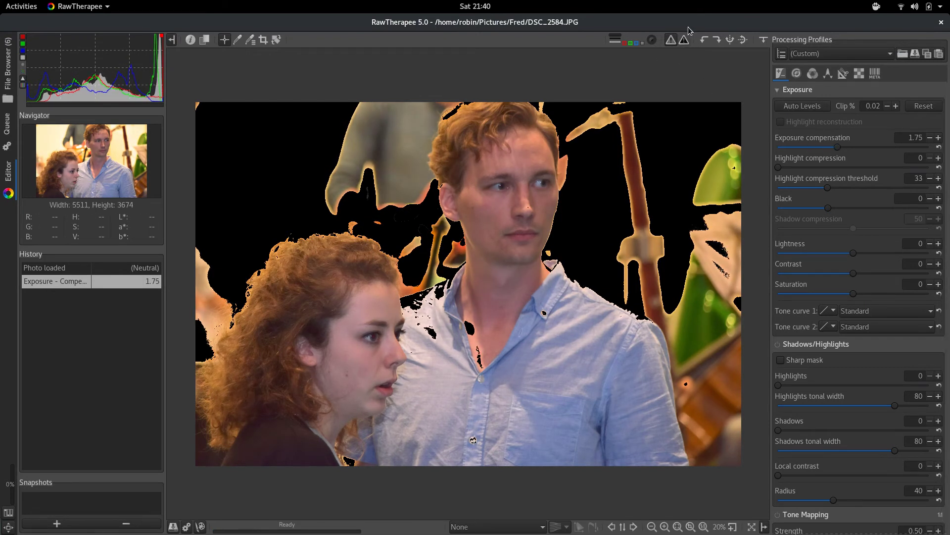
left_click(672, 40)
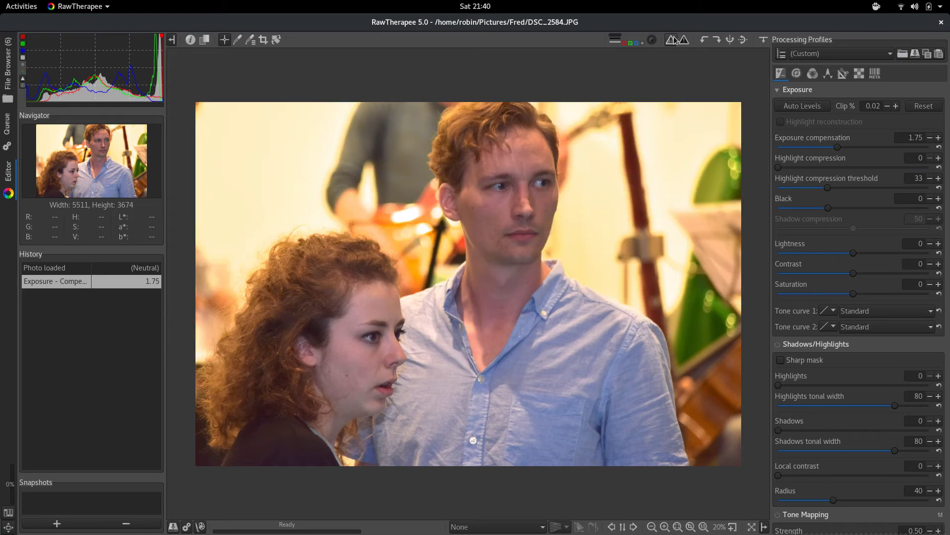
- Increase highlight compression to 89, toggling the shadow clipping overlay to check
left_click_drag(779, 168, 796, 167)
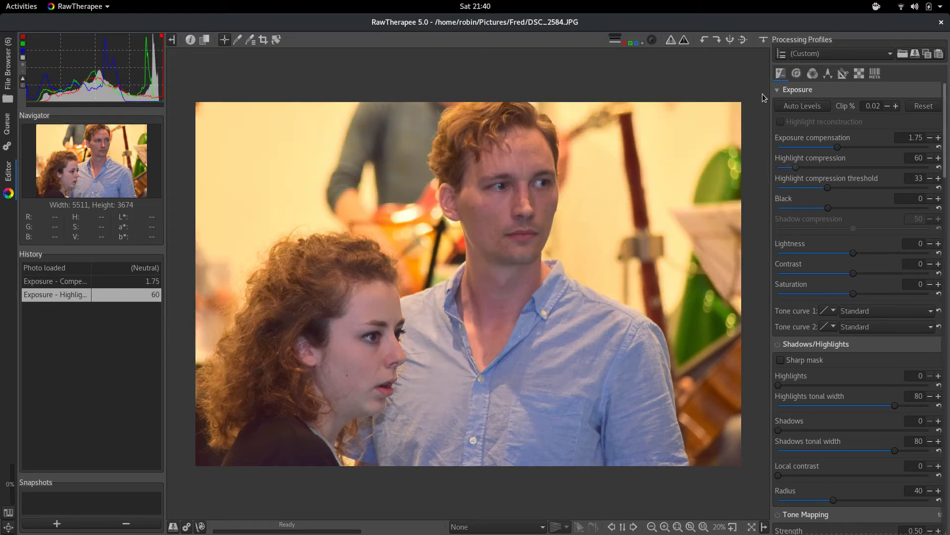
left_click(673, 41)
left_click_drag(796, 167, 805, 167)
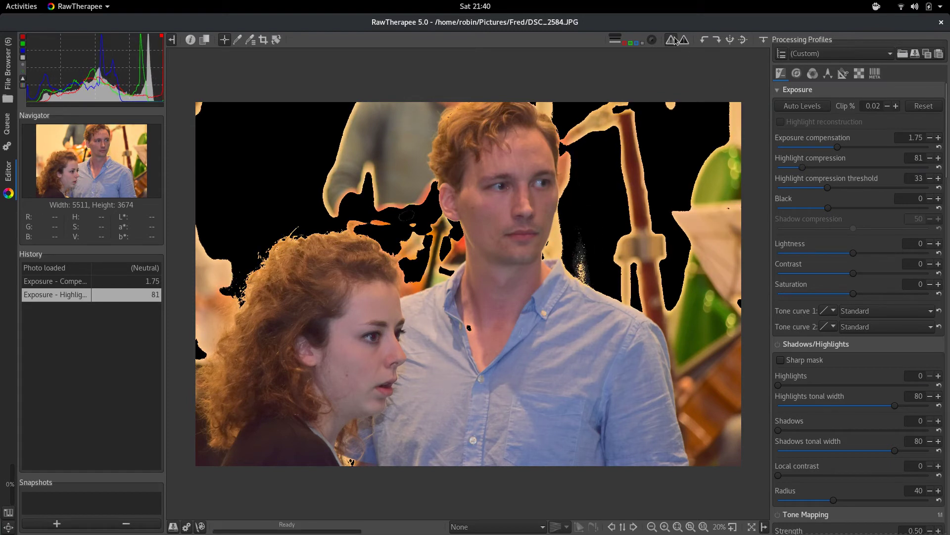
left_click(673, 42)
mouse_move(803, 167)
left_mouse_down()
mouse_move(812, 168)
mouse_move(804, 170)
left_mouse_up()
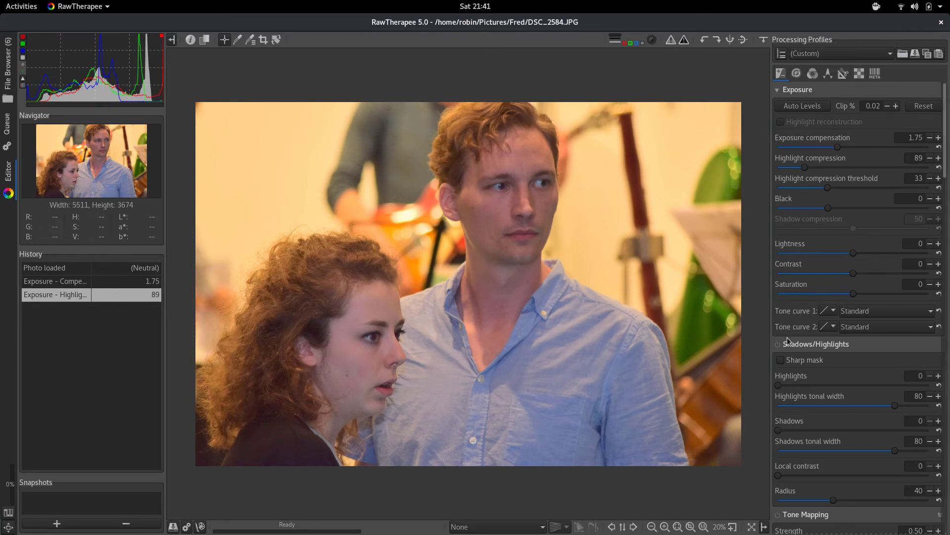
- Make Tone curve 1 Custom with a lowered black point and two control points, saved as Snapshot 1
left_click(835, 311)
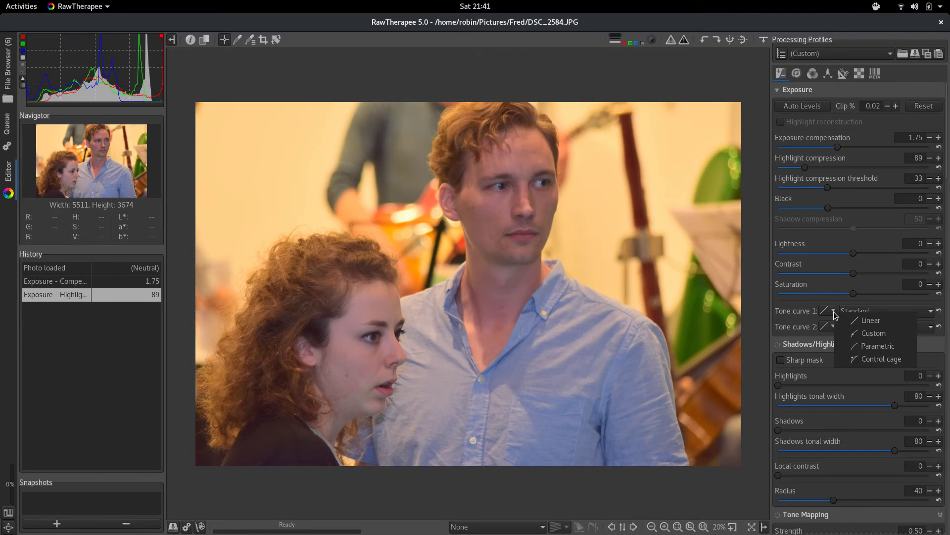
left_click(868, 356)
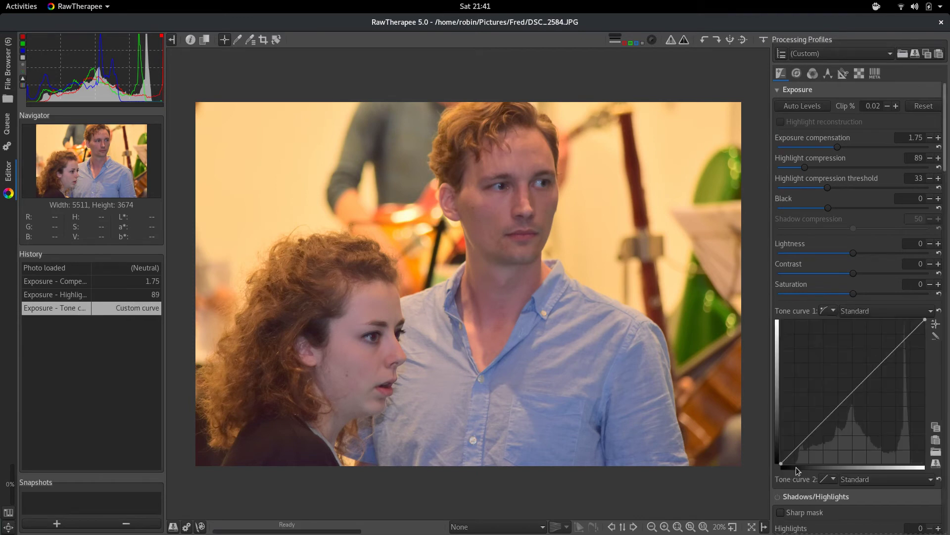
left_click(684, 39)
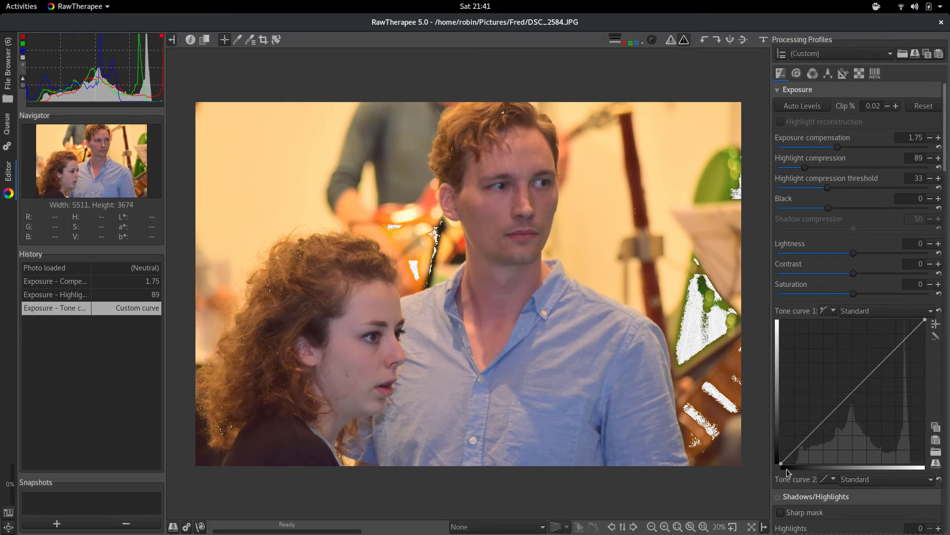
left_click_drag(781, 463, 790, 472)
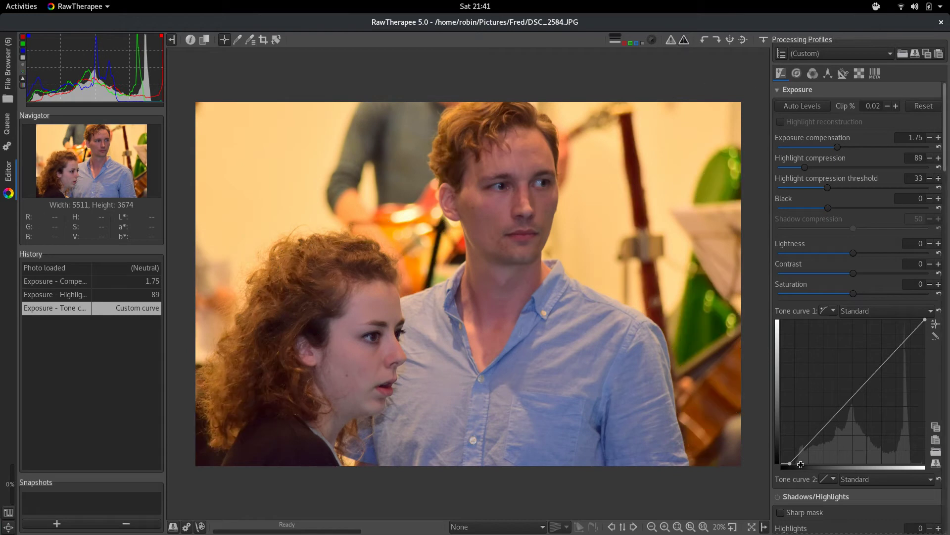
left_click_drag(801, 453, 800, 456)
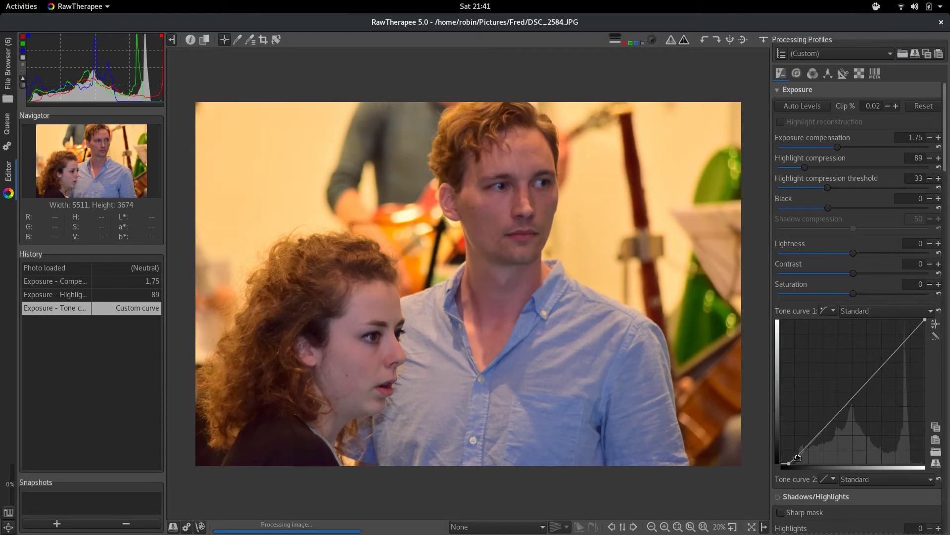
left_click_drag(822, 424, 823, 417)
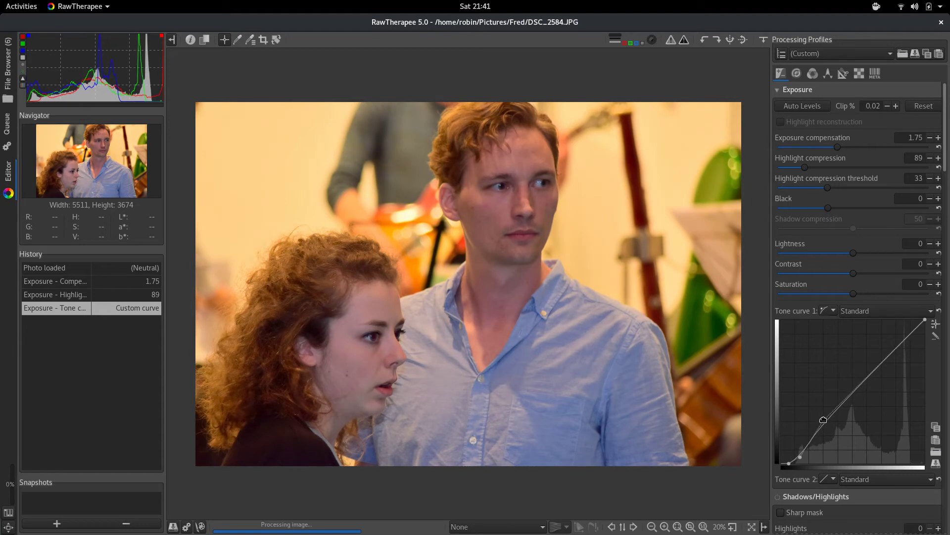
mouse_move(801, 457)
left_mouse_down()
mouse_move(794, 448)
mouse_move(798, 457)
left_mouse_up()
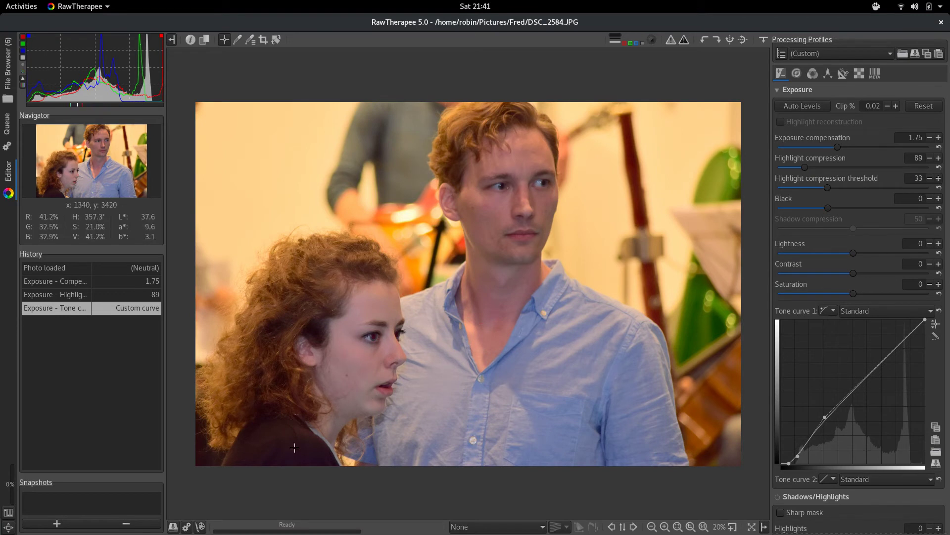
left_click(48, 525)
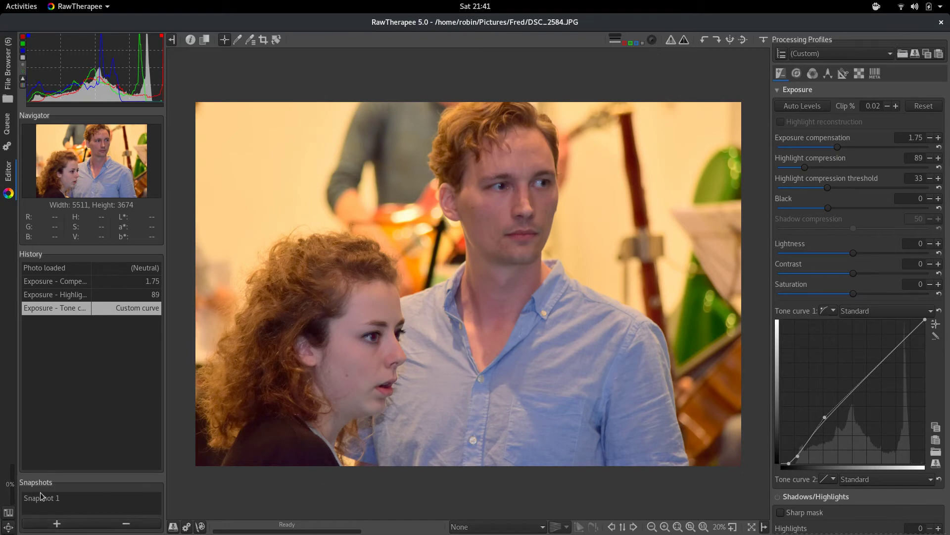
- Rename Snapshot 1 to 'mij'
left_click(41, 498)
left_click(41, 498)
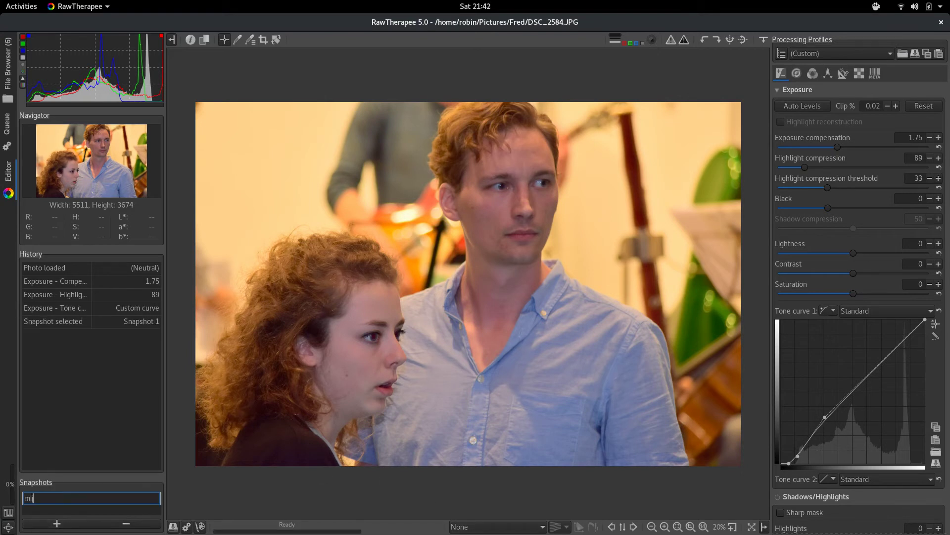
type("mij")
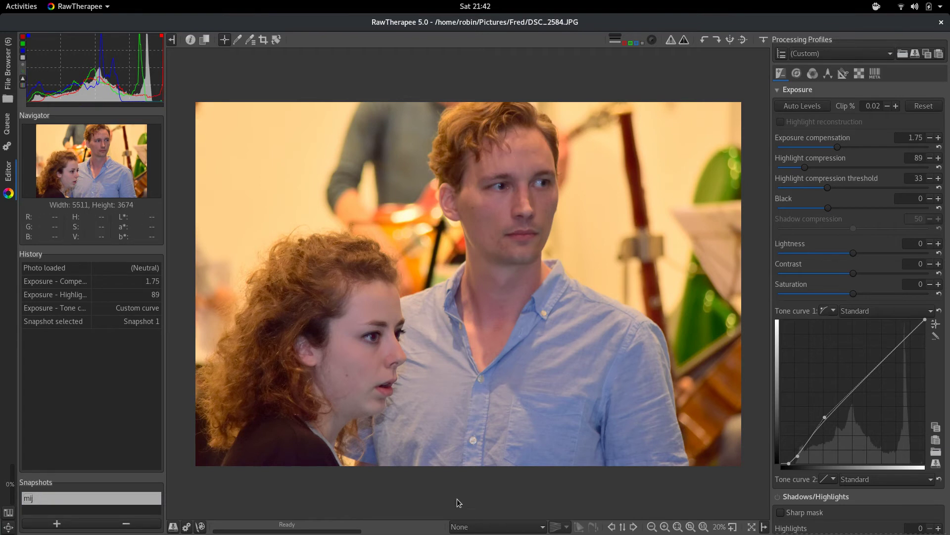
- Zoom in and pan to inspect the woman's face
left_click(703, 527)
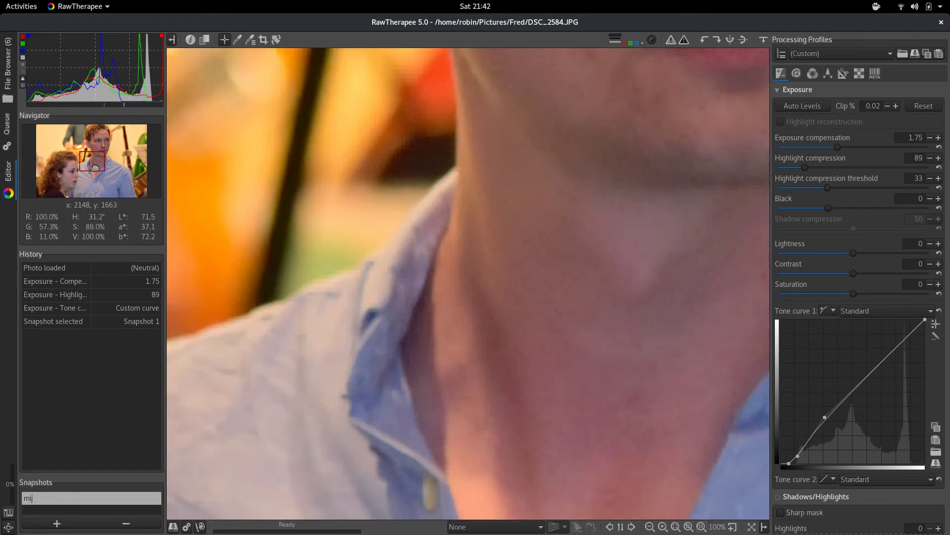
left_click_drag(95, 167, 68, 174)
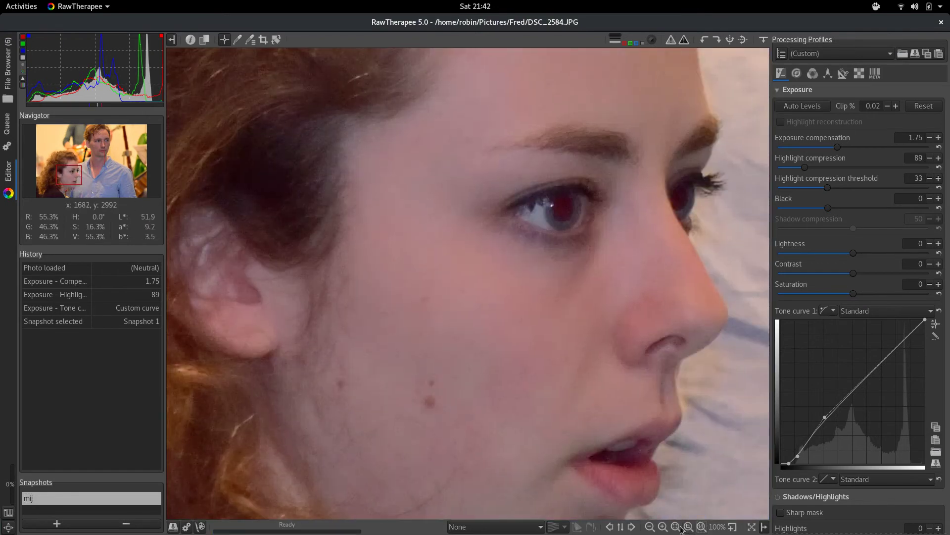
left_click(650, 527)
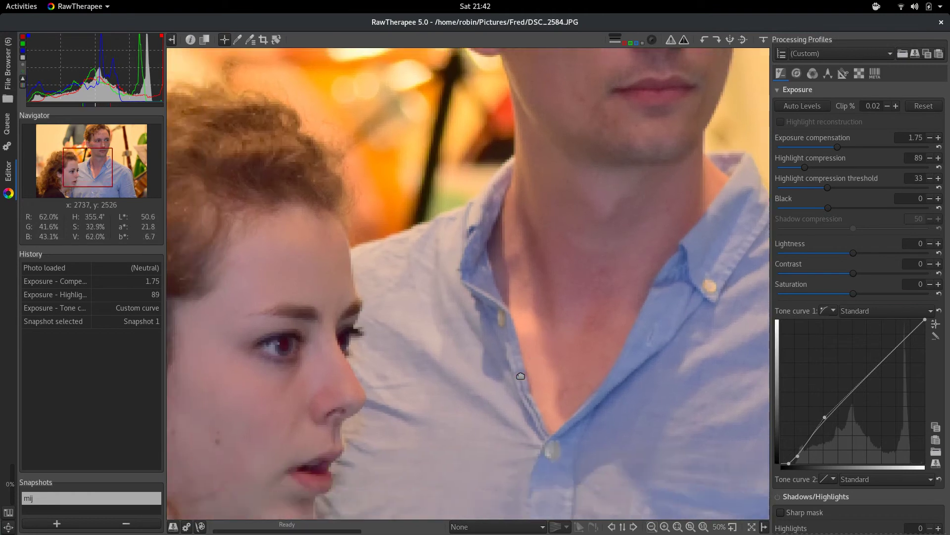
left_click_drag(521, 375, 678, 280)
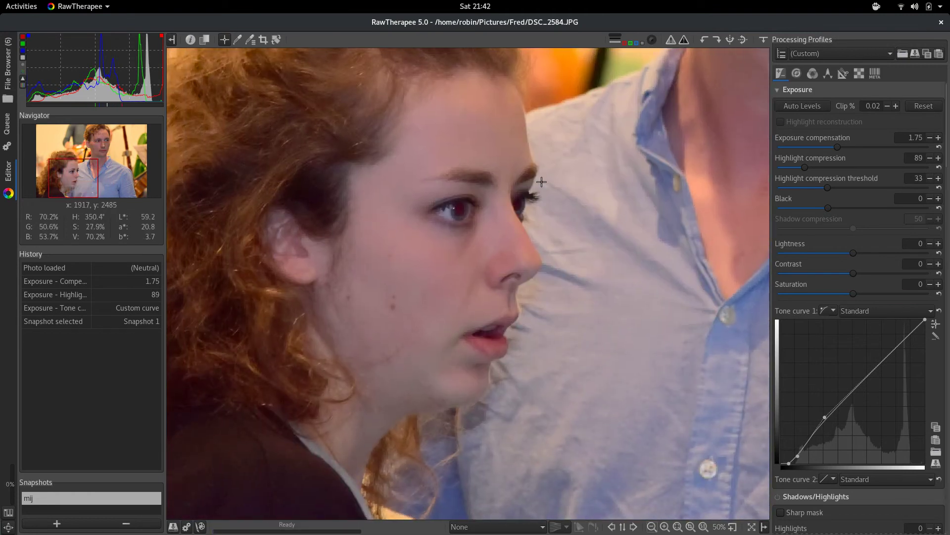
- Warm the white balance to temperature 6793 with blue/red 1.017
left_click(814, 73)
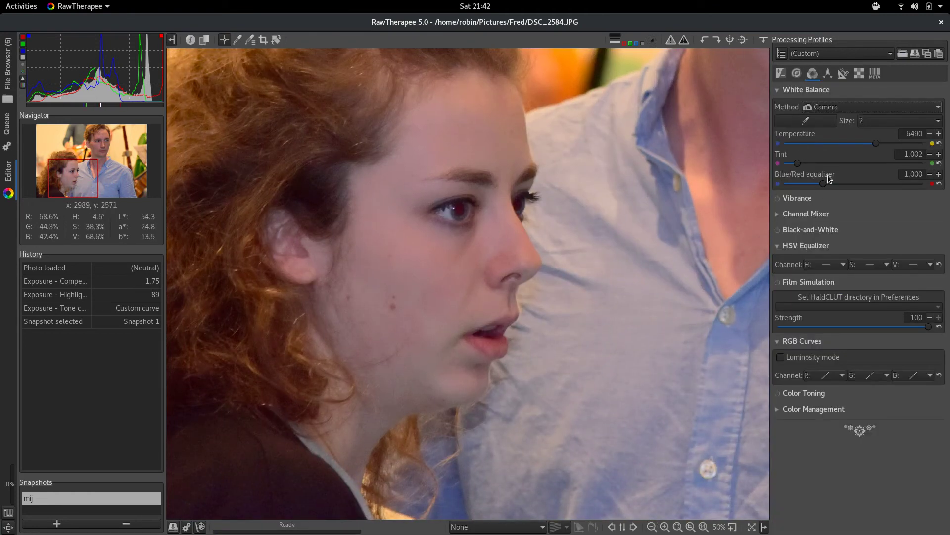
mouse_move(823, 182)
left_mouse_down()
mouse_move(860, 187)
mouse_move(829, 185)
left_mouse_up()
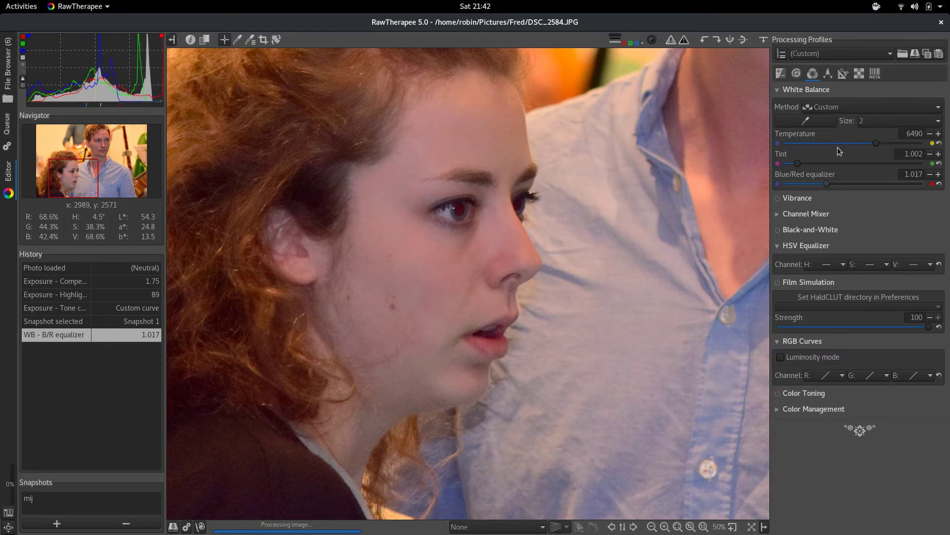
left_click_drag(878, 144, 880, 144)
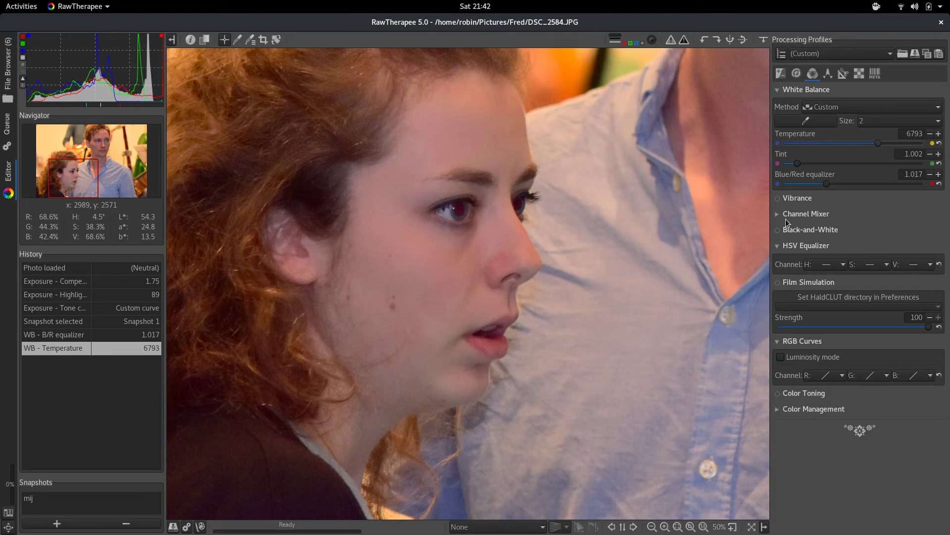
- Store the warmer white balance as Snapshot 2 and compare it with mij
left_click(653, 528)
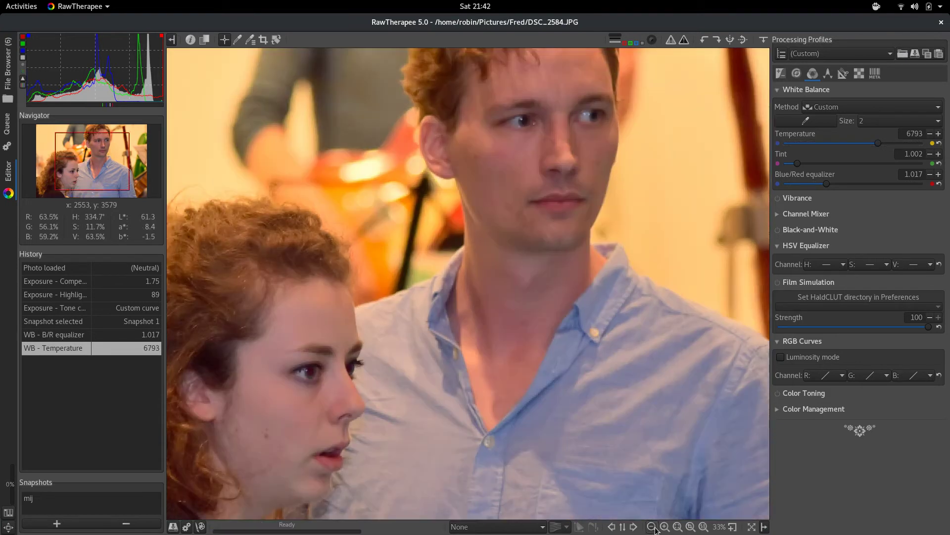
left_click(55, 522)
left_click(45, 499)
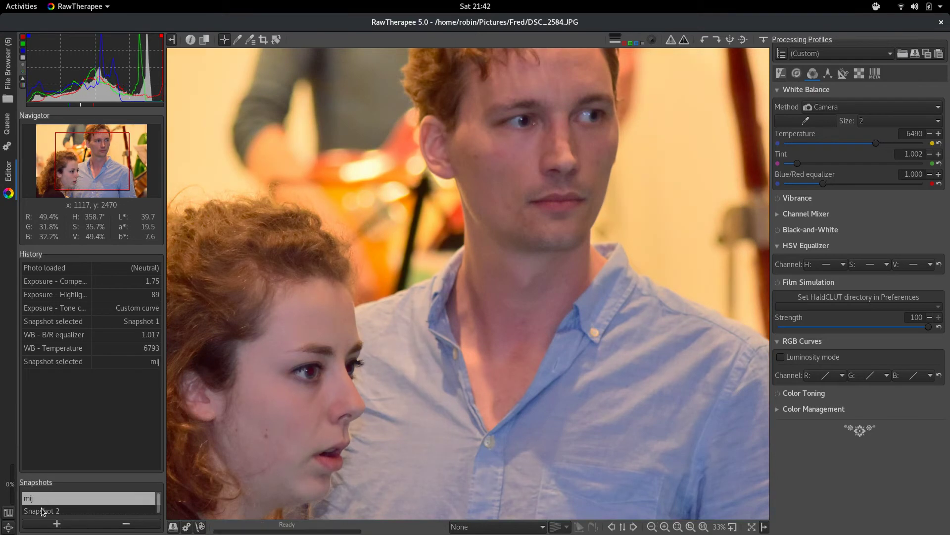
left_click(42, 511)
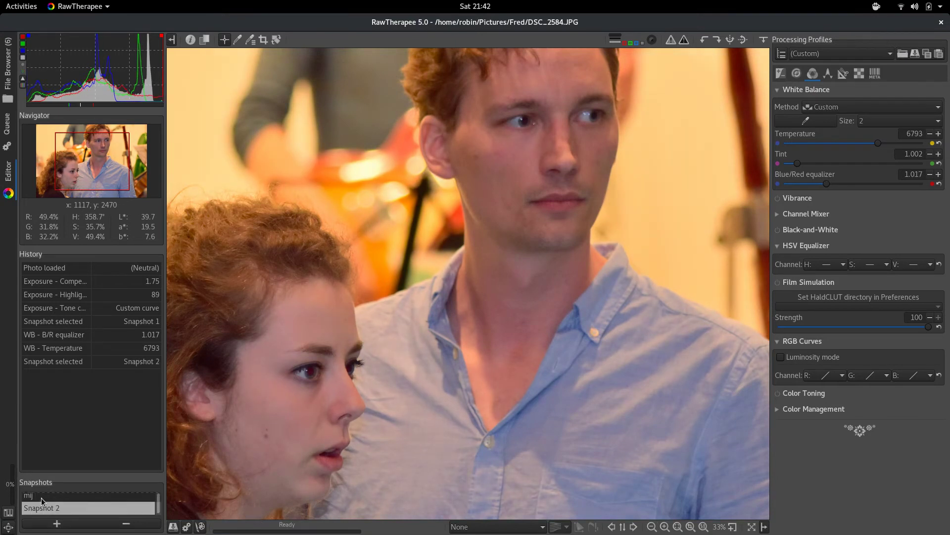
left_click(41, 498)
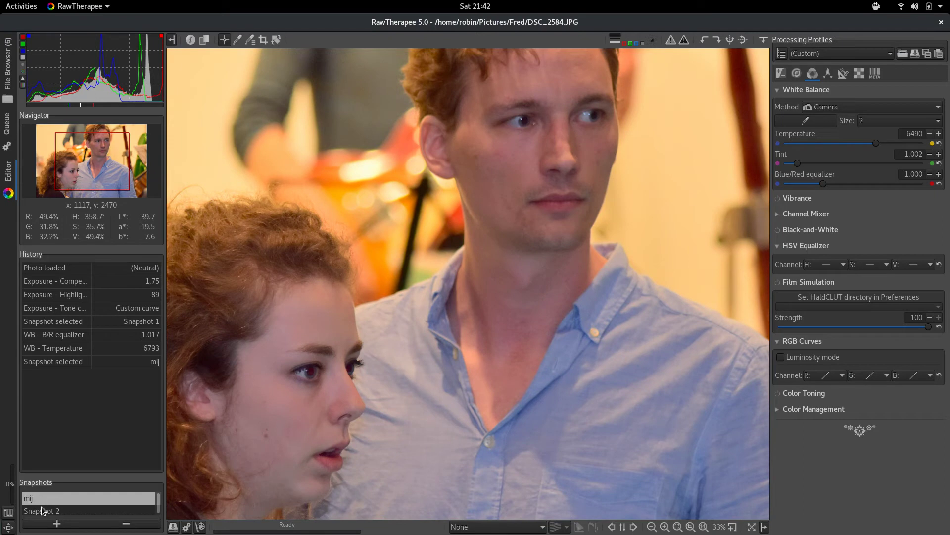
left_click(42, 510)
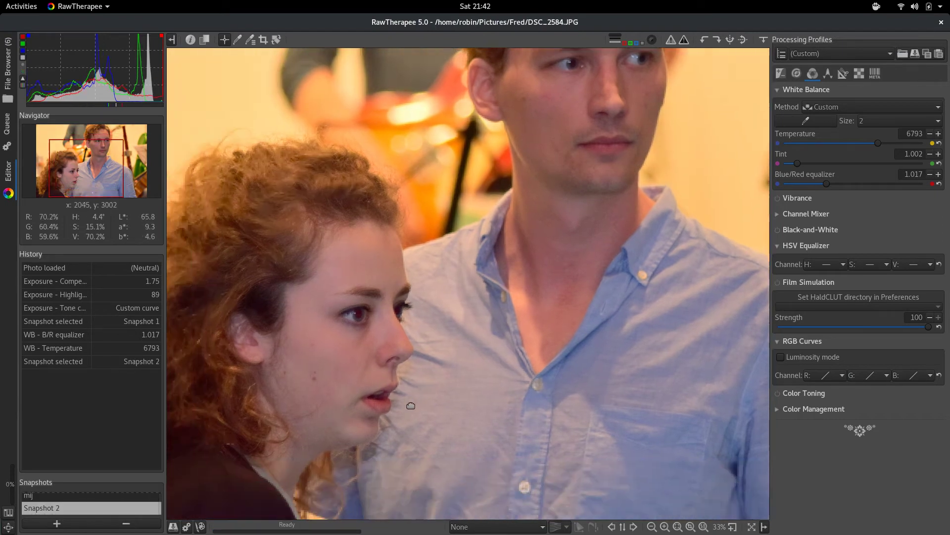
- Lower exposure compensation to 1.42 with the woman's face centred
left_click_drag(363, 453, 513, 320)
left_click(781, 73)
left_click_drag(839, 145, 836, 148)
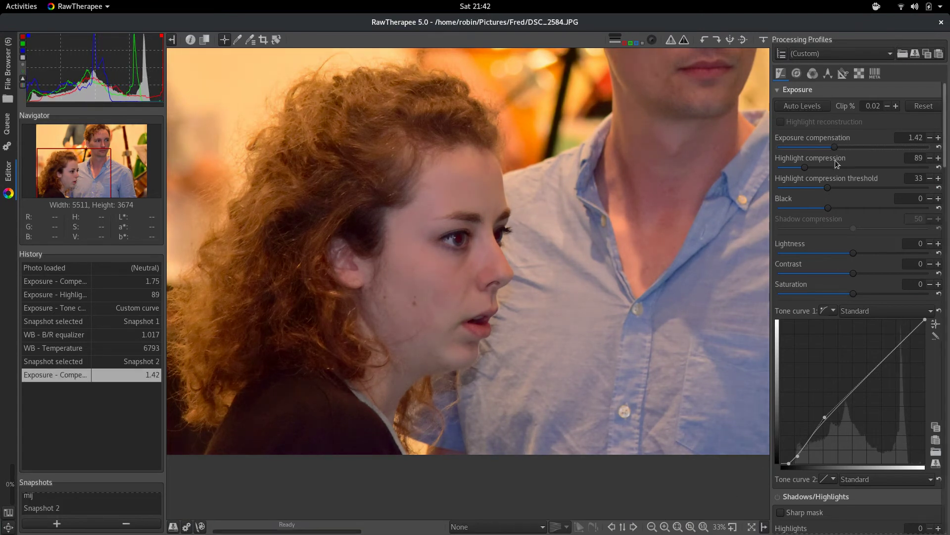
- Save the 1.42-exposure version as Snapshot 3 and delete Snapshot 2
left_click(57, 523)
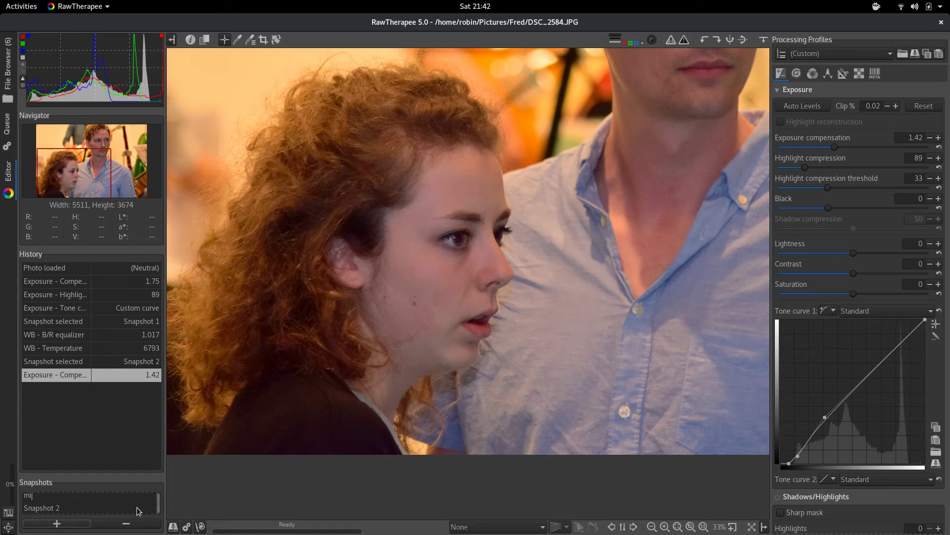
left_click_drag(104, 475, 104, 394)
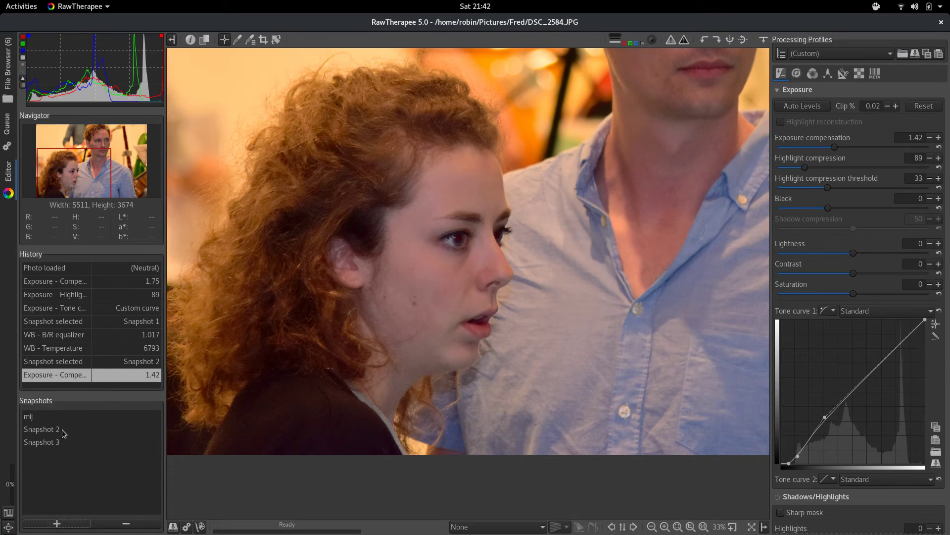
left_click(62, 429)
left_click(126, 523)
left_click(60, 429)
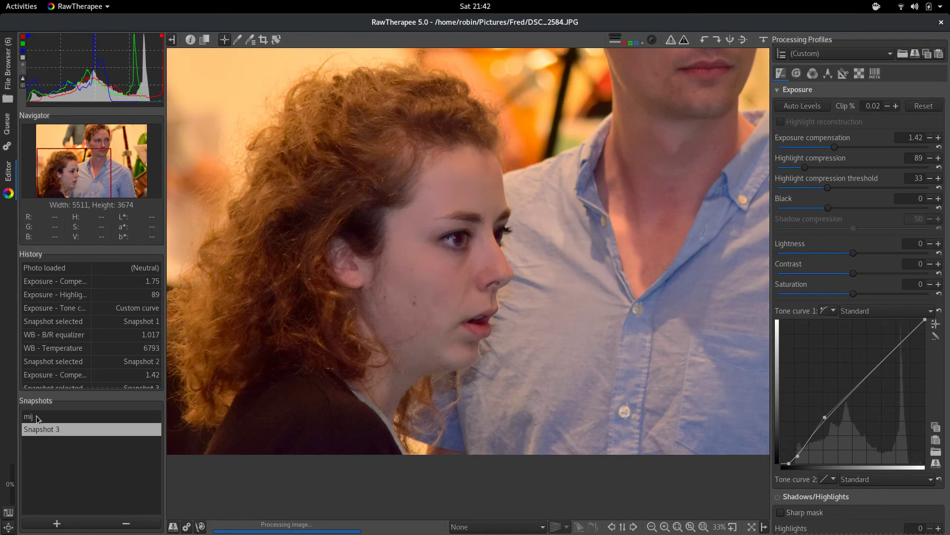
- Rename Snapshot 3 to 'haar'
left_click(36, 417)
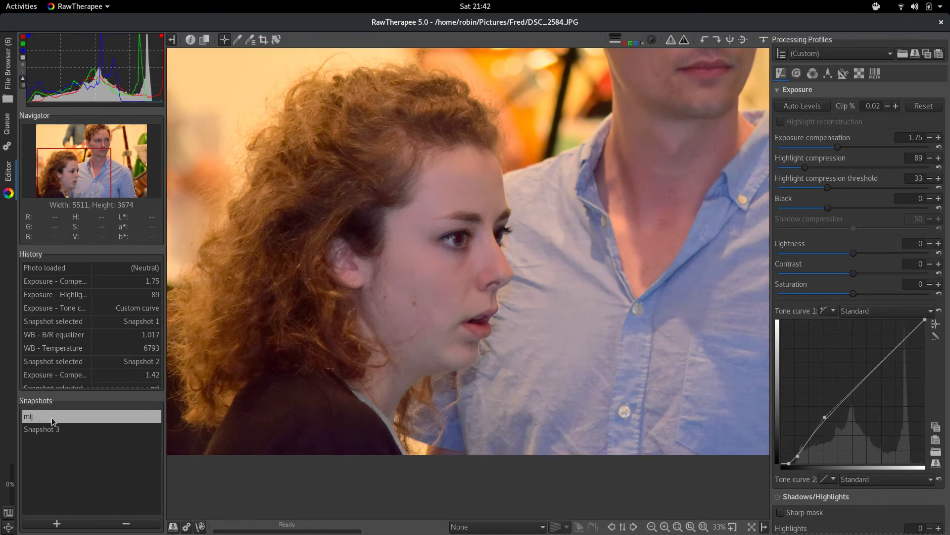
left_click(47, 429)
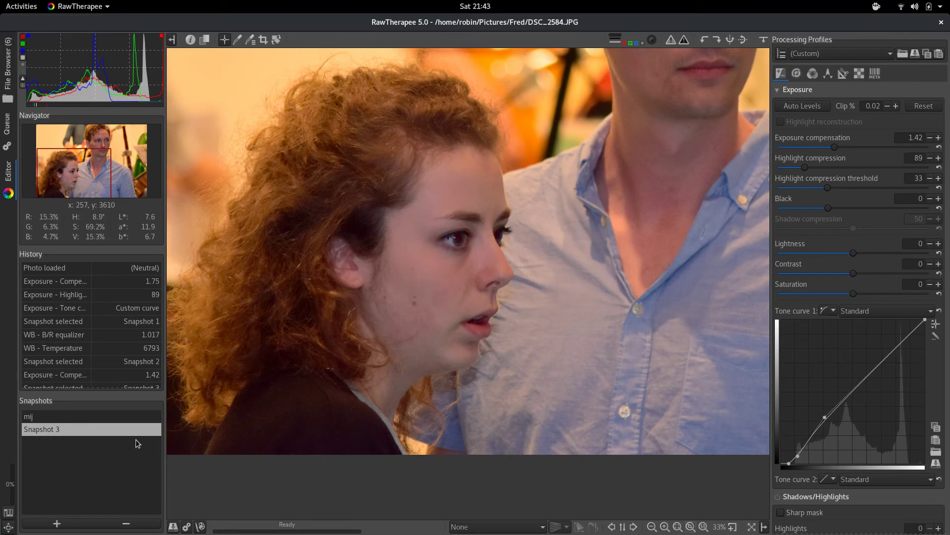
left_click(94, 430)
key("ctrl+a")
type("haa")
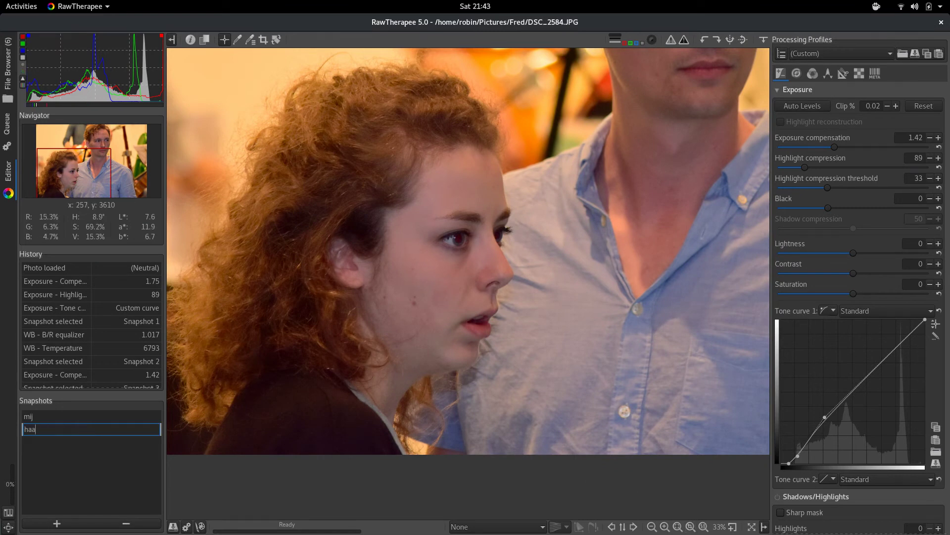
key("Return")
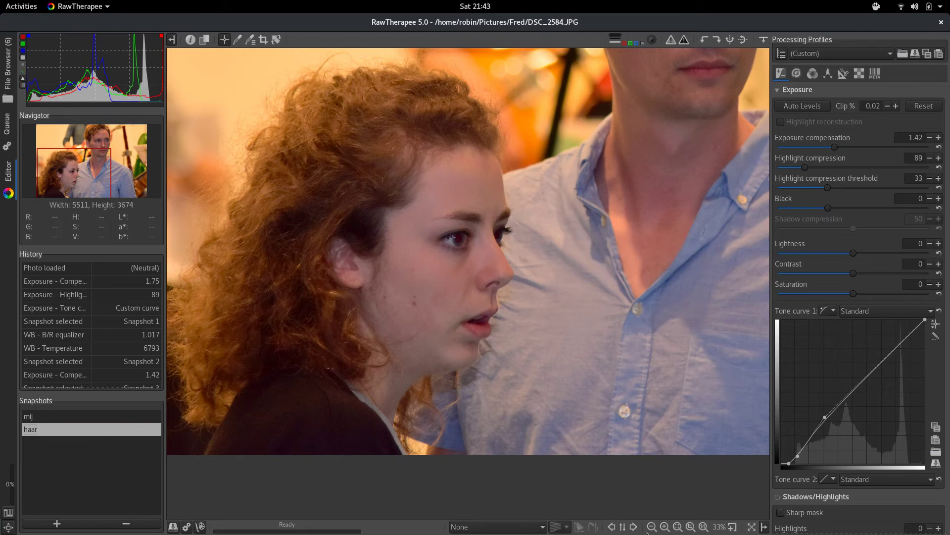
- Zoom to fit and compare the mij and haar versions, ending on haar
left_click(652, 527)
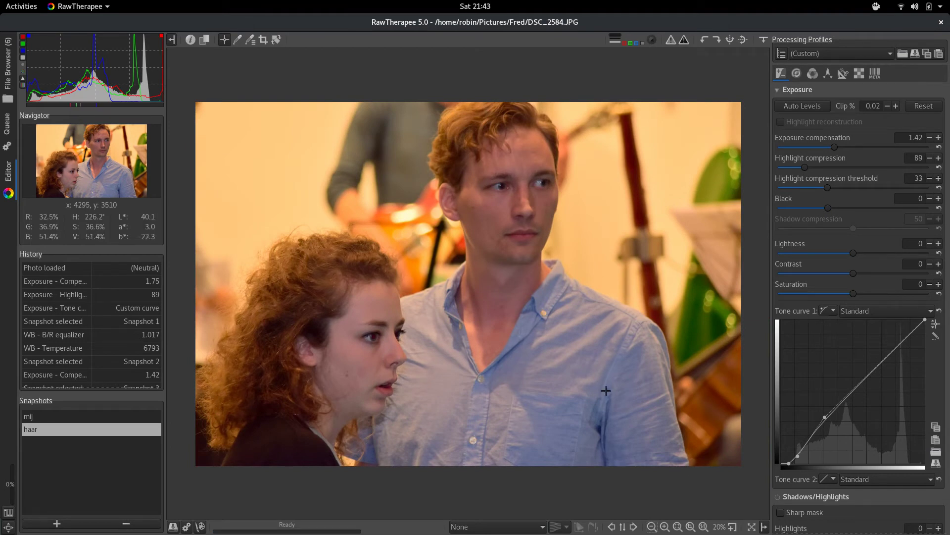
left_click(58, 417)
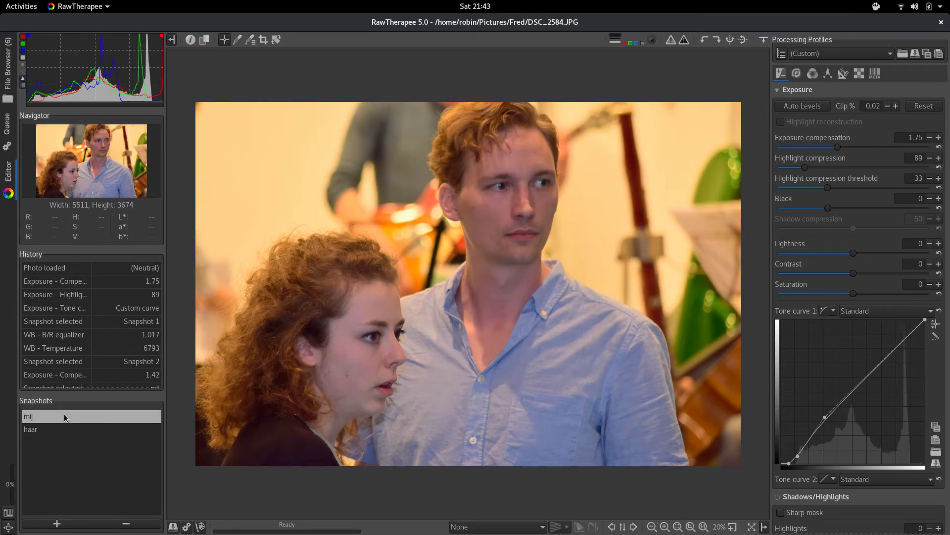
left_click(58, 429)
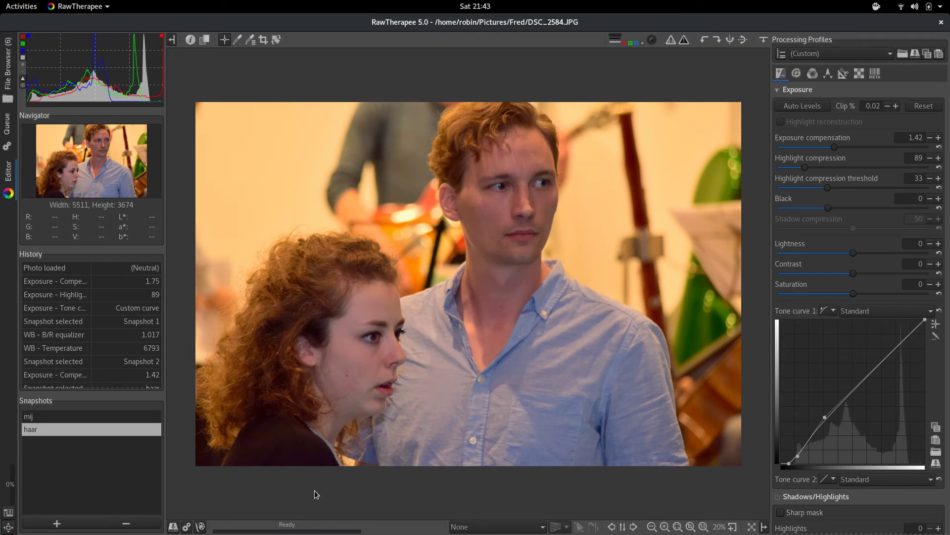
- Save the mij snapshot as 'mij' in a new compositie2 folder under Nabewerkt
key("alt+Tab")
key("alt+Tab")
left_click(64, 417)
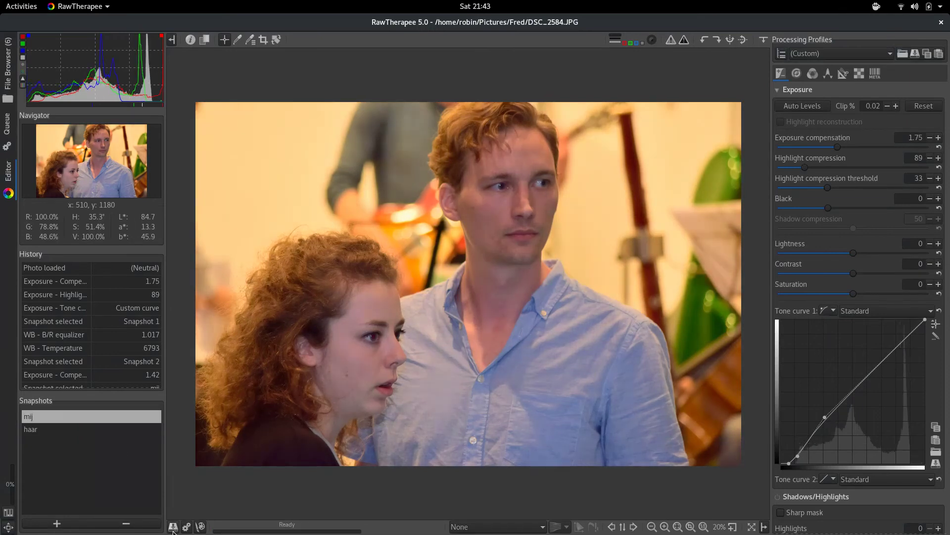
left_click(173, 528)
left_click(320, 65)
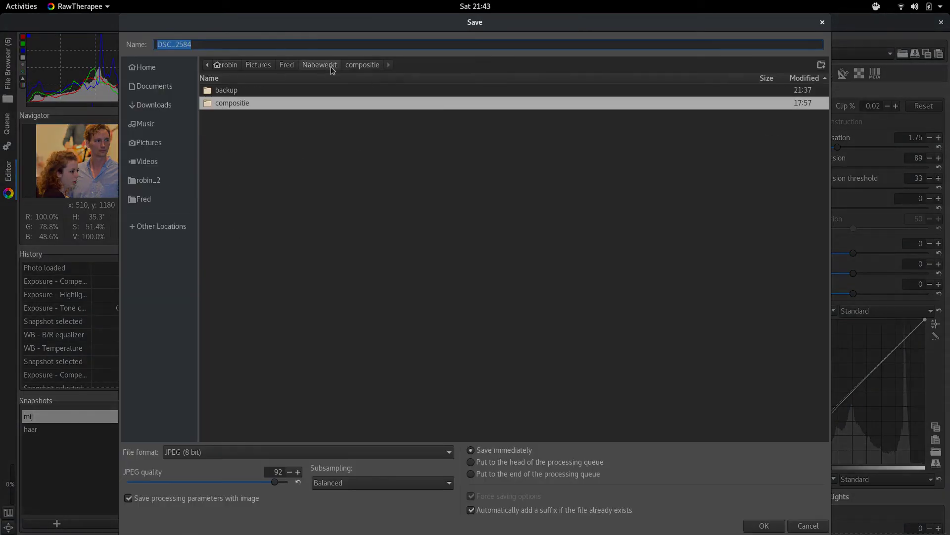
left_click(822, 66)
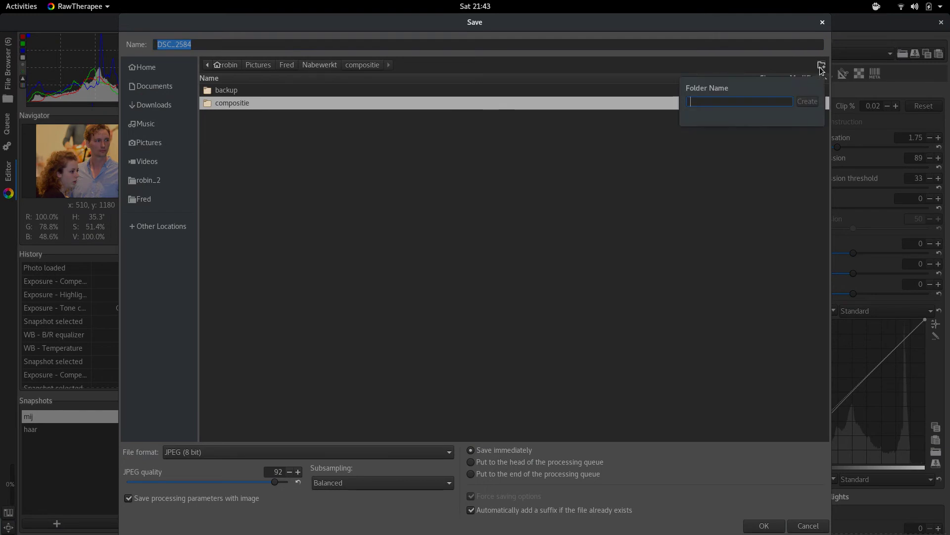
type("c")
type("tie2")
key("Return")
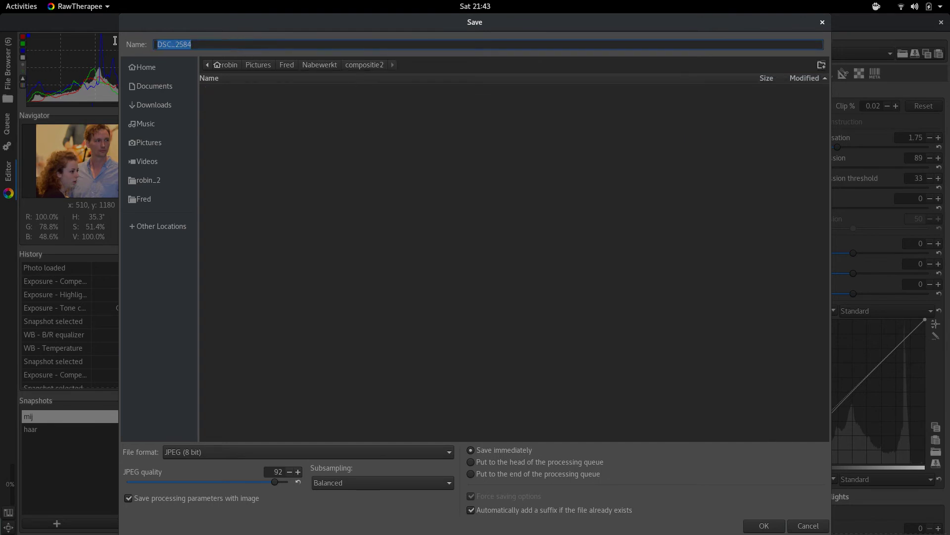
type("mij")
left_click(745, 525)
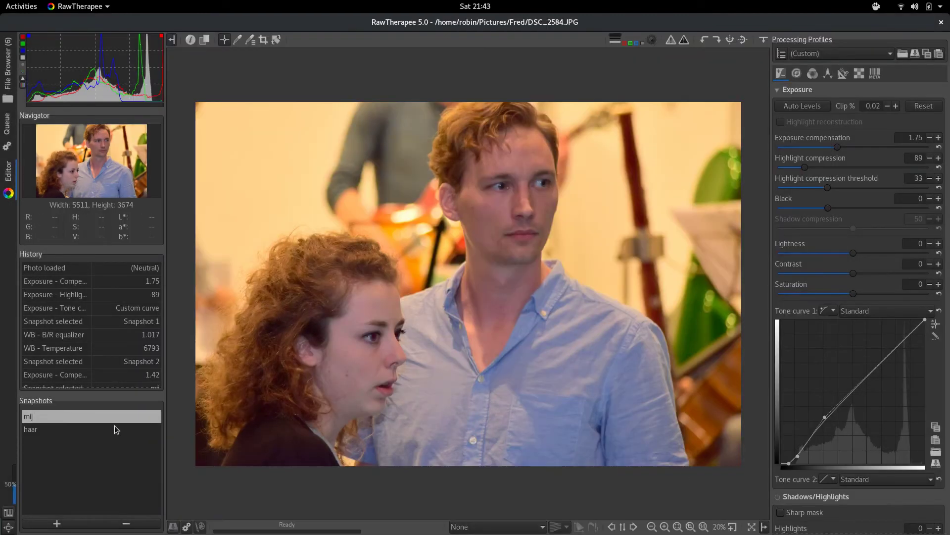
- Set the haar version's Lightness to -3 and save it as 'haar' in compositie2
left_click(84, 432)
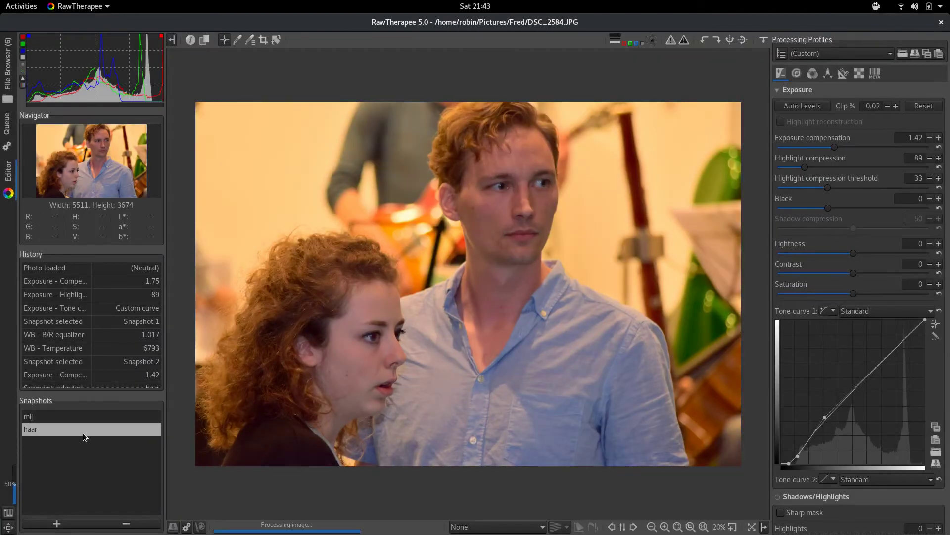
scroll(854, 255, "down", 3)
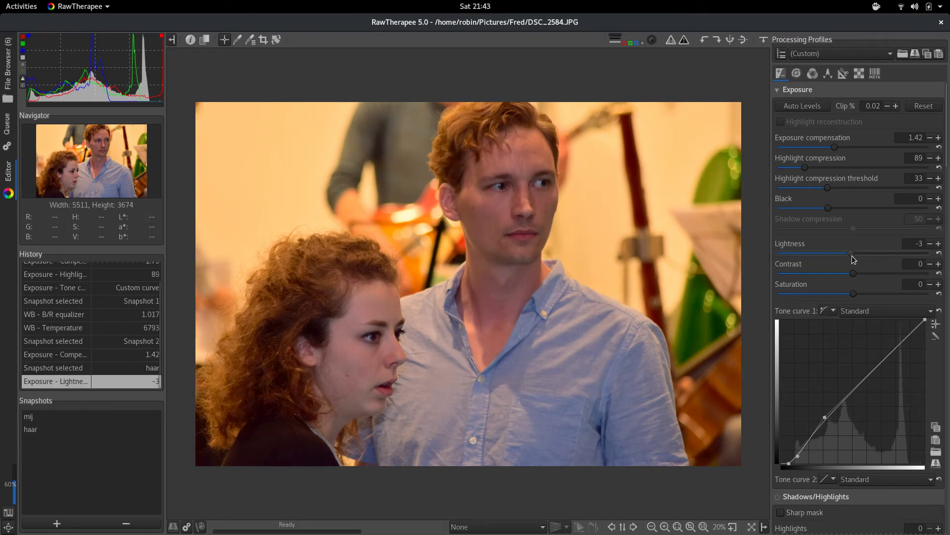
left_click(173, 526)
type("haar")
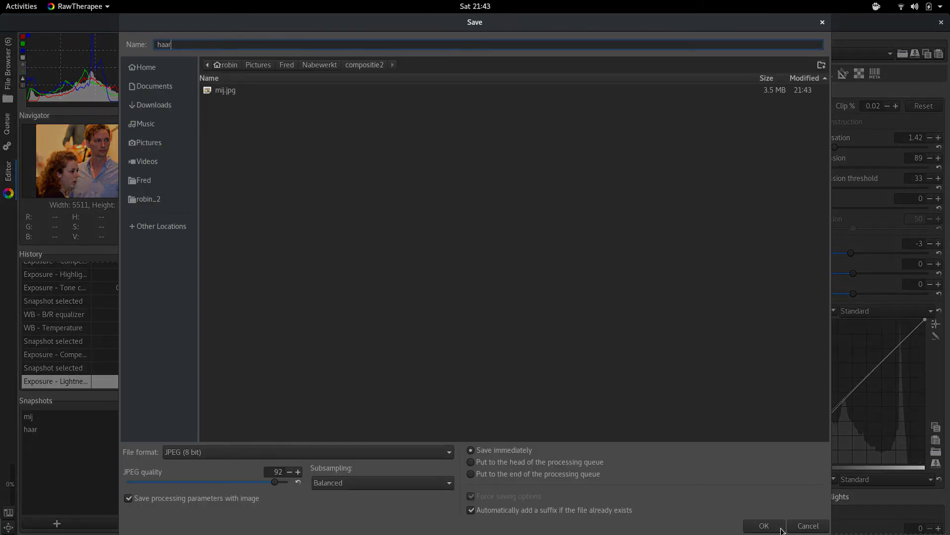
left_click(780, 528)
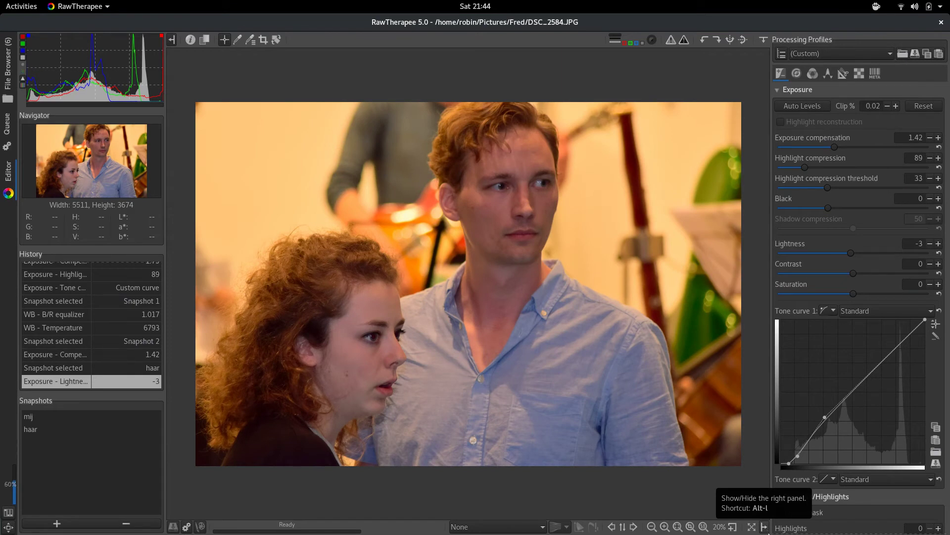
key("alt+Tab")
- Open haar.jpg and mij.jpg from compositie2 with GNU Image Manipulation Program
key("alt+Tab")
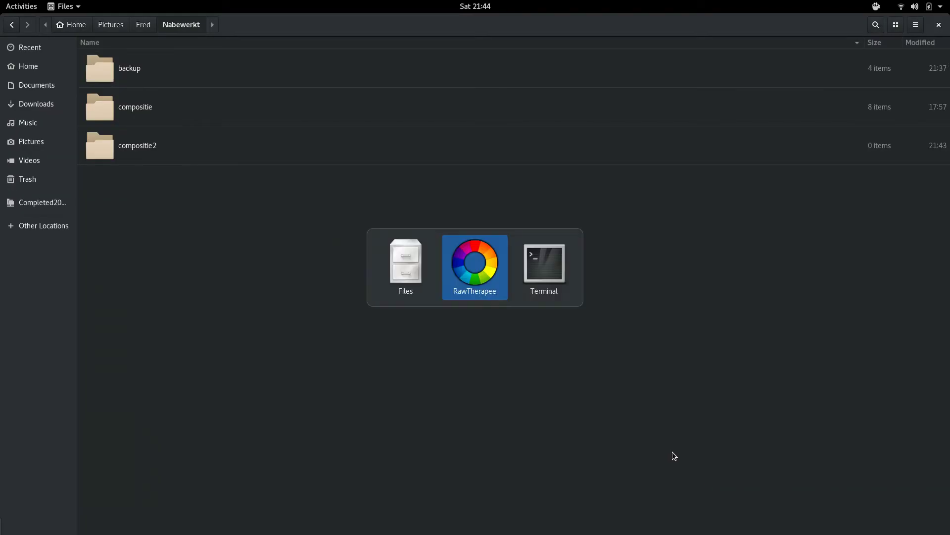
key("alt+Tab")
double_click(139, 144)
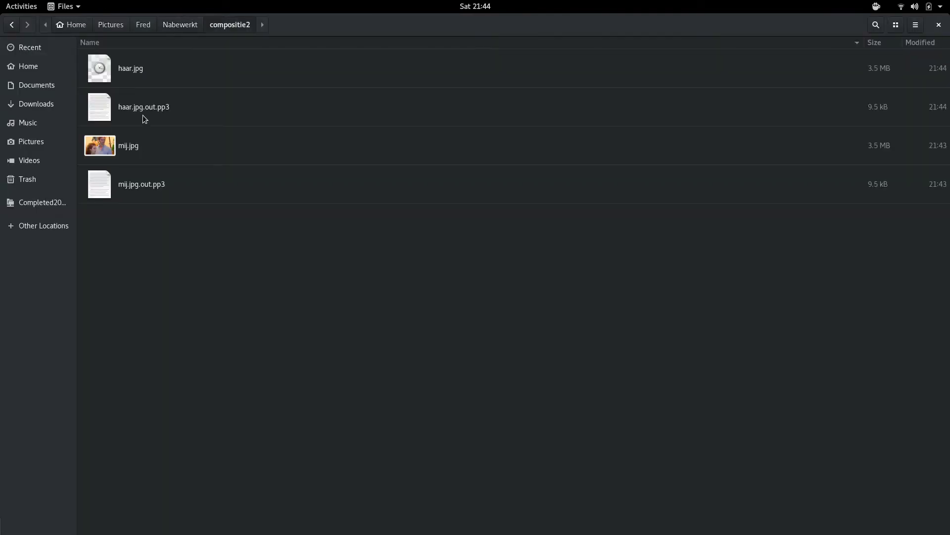
left_click(140, 80)
left_click(152, 148, "ctrl")
right_click(152, 148)
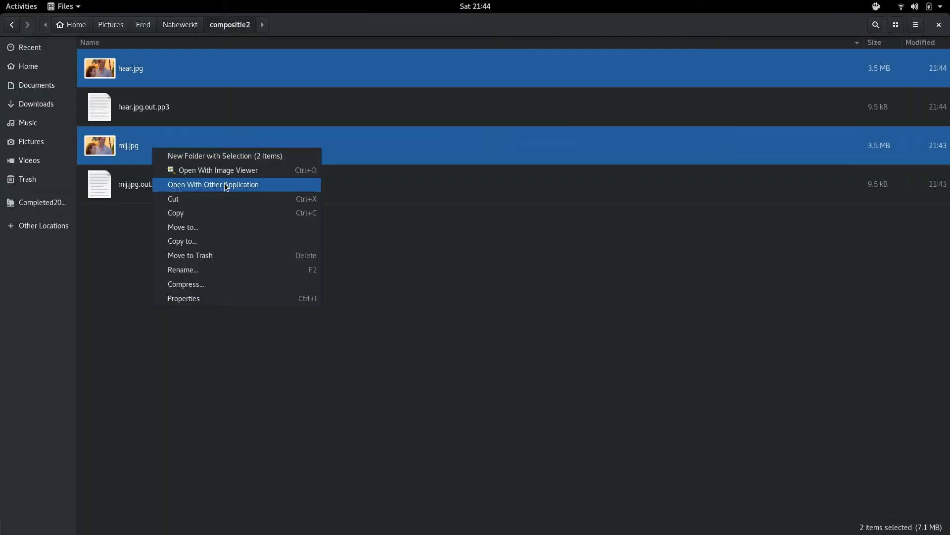
left_click(391, 236)
right_click(223, 141)
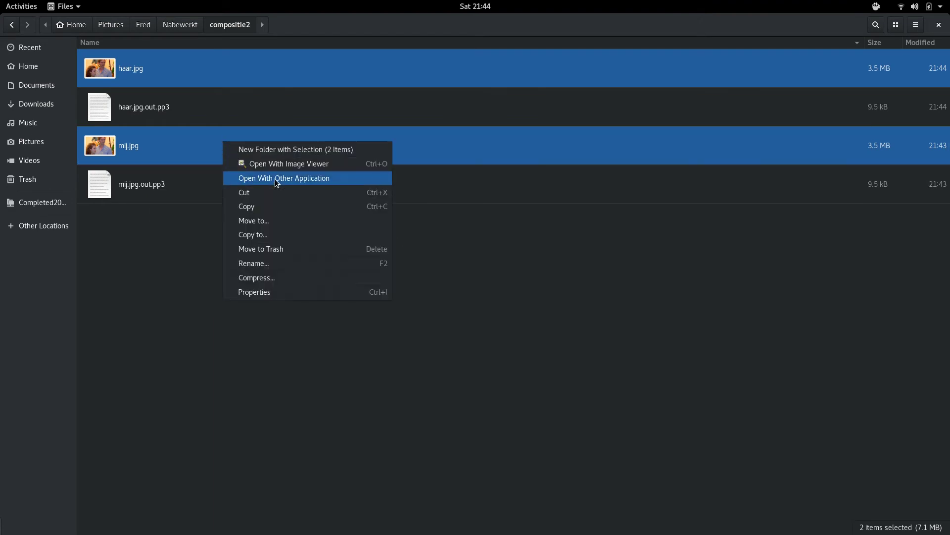
left_click(351, 178)
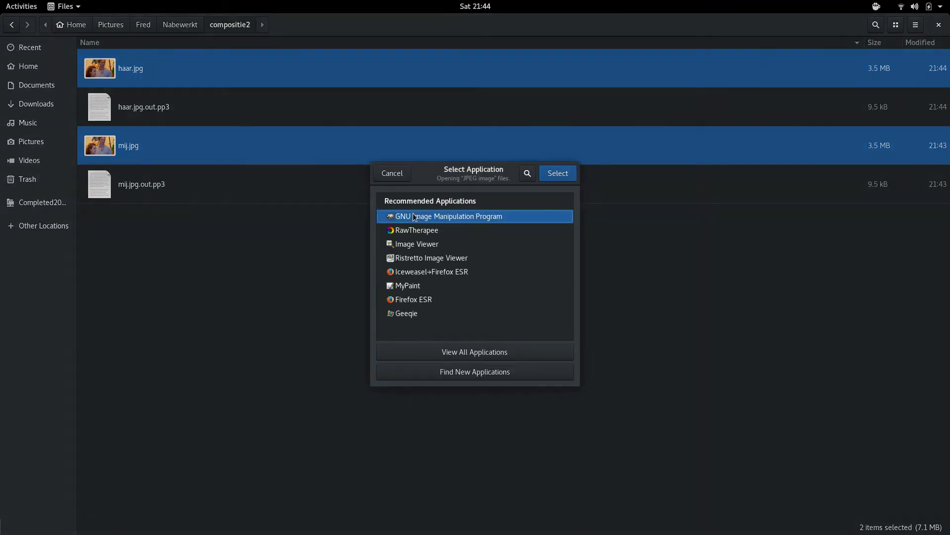
double_click(419, 217)
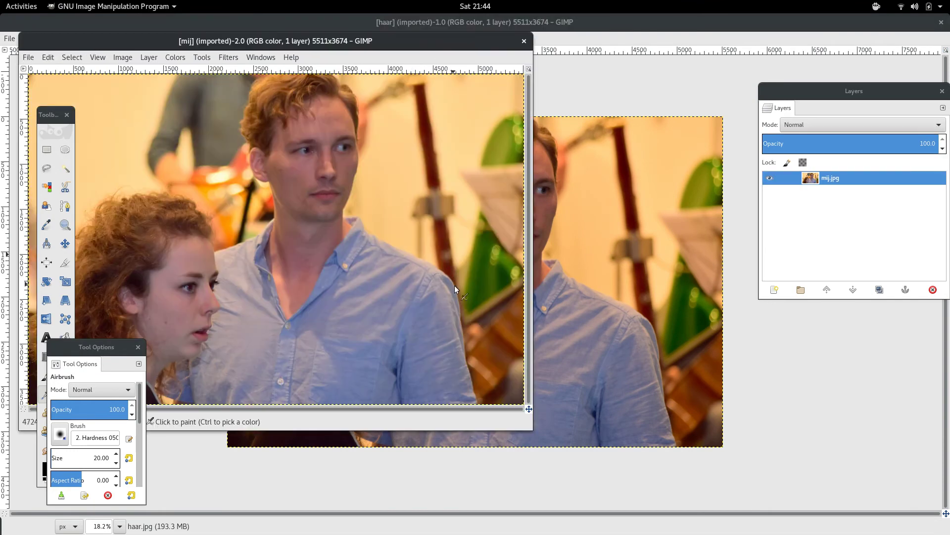
- Undo an accidental paint dab and copy the whole haar photo
left_click_drag(345, 42, 562, 124)
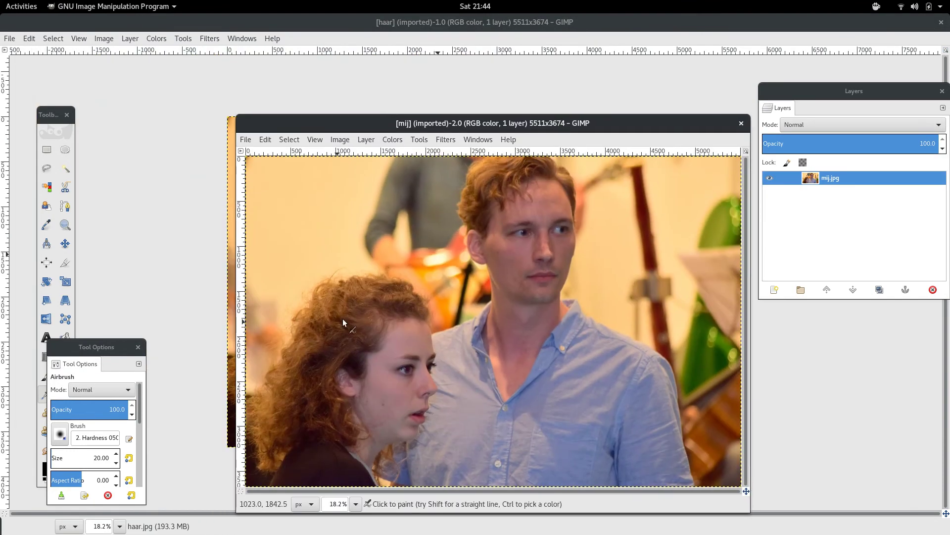
left_click(352, 331)
key("ctrl+z")
left_click(432, 57)
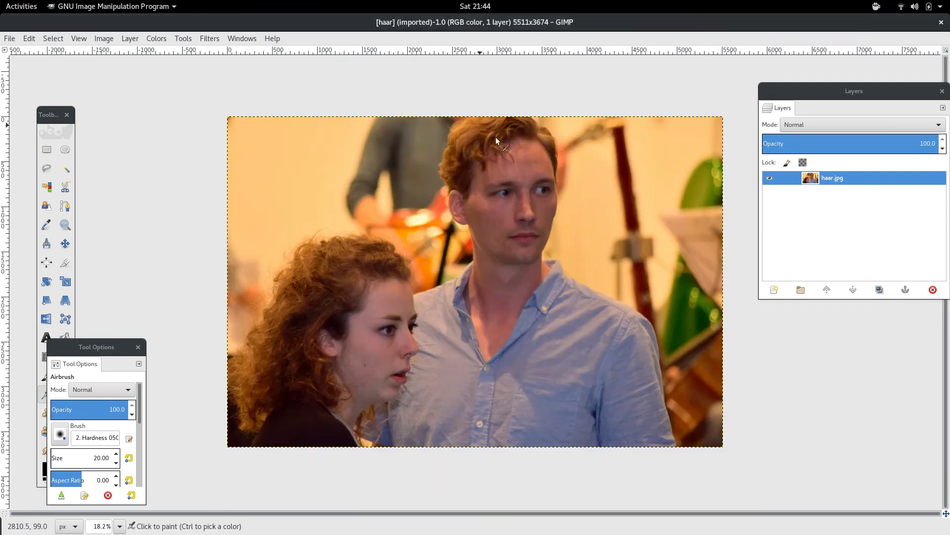
left_click(539, 159)
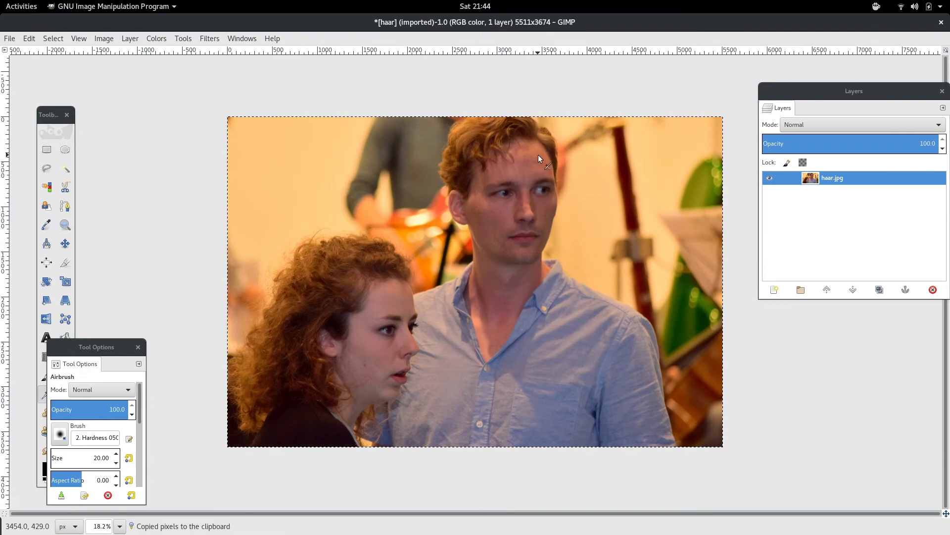
- Paste the haar photo into mij and make the floating paste a new layer
key("alt+Tab")
key("alt+Tab")
key("alt+grave")
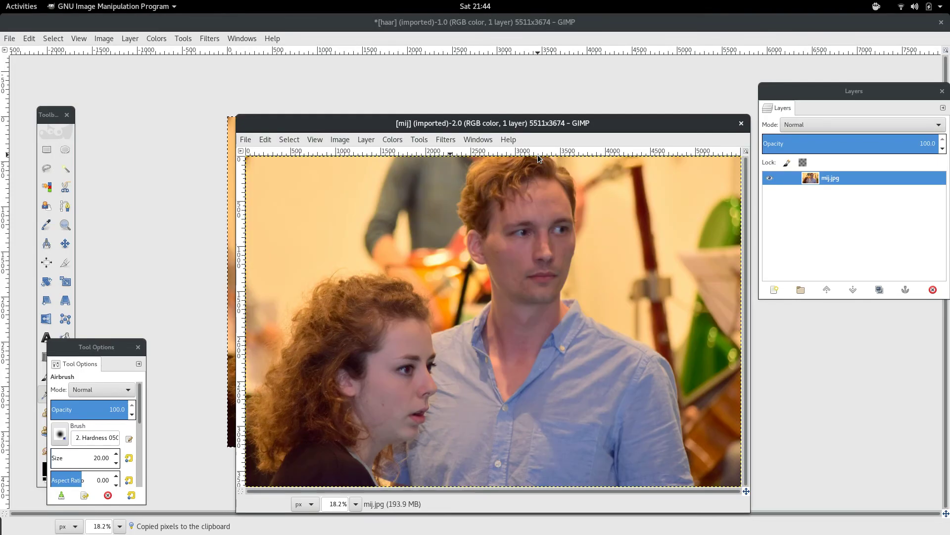
key("ctrl+v")
left_click(528, 102)
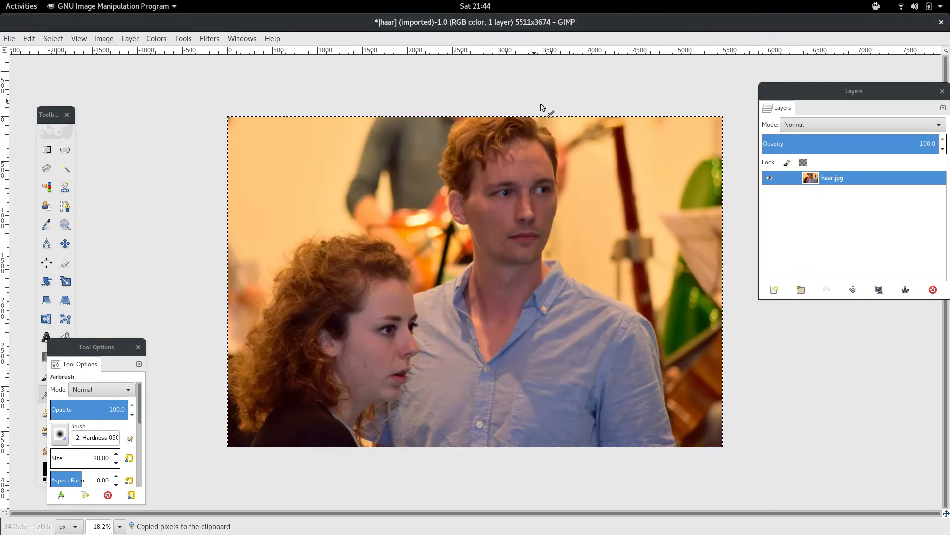
key("alt+grave")
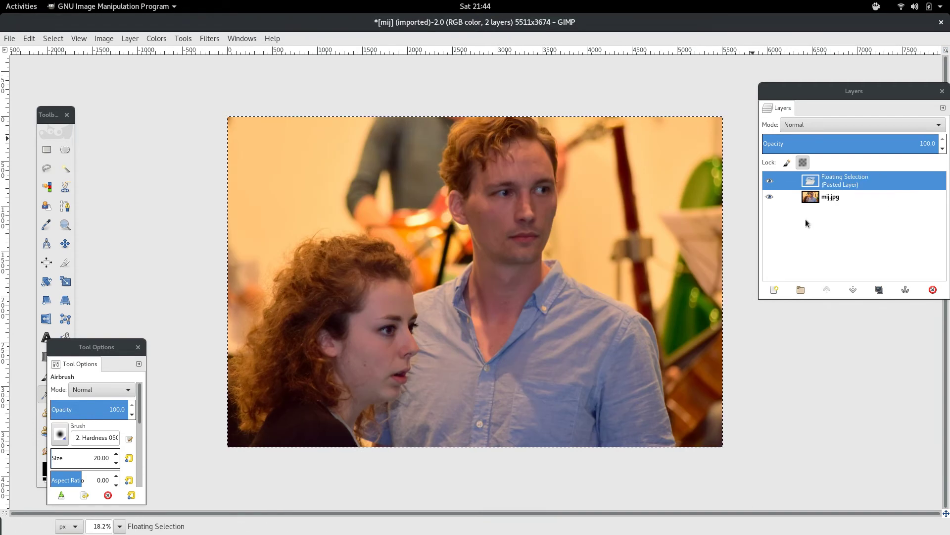
left_click(774, 290)
left_click(769, 176)
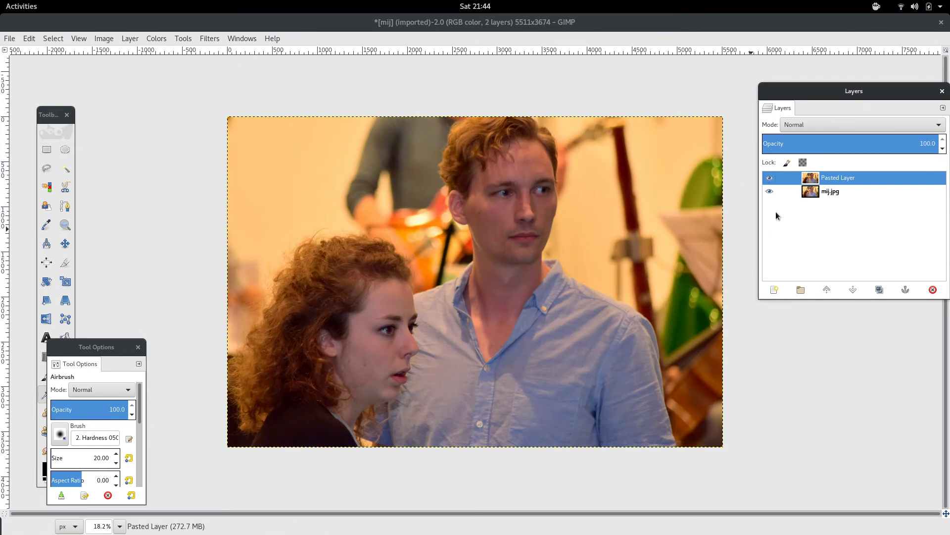
- Compare the pasted layer's visibility, then rename it to 'haar'
left_click(769, 177)
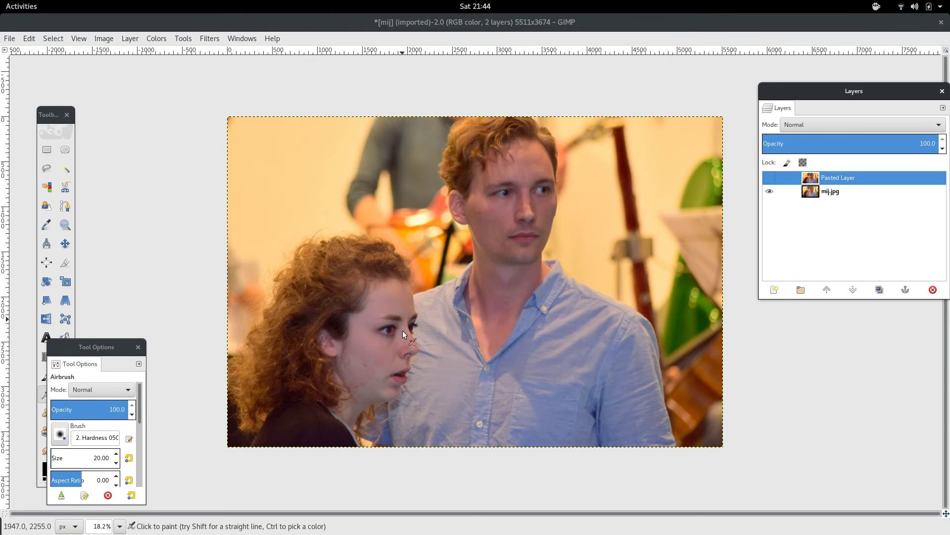
left_click(769, 178)
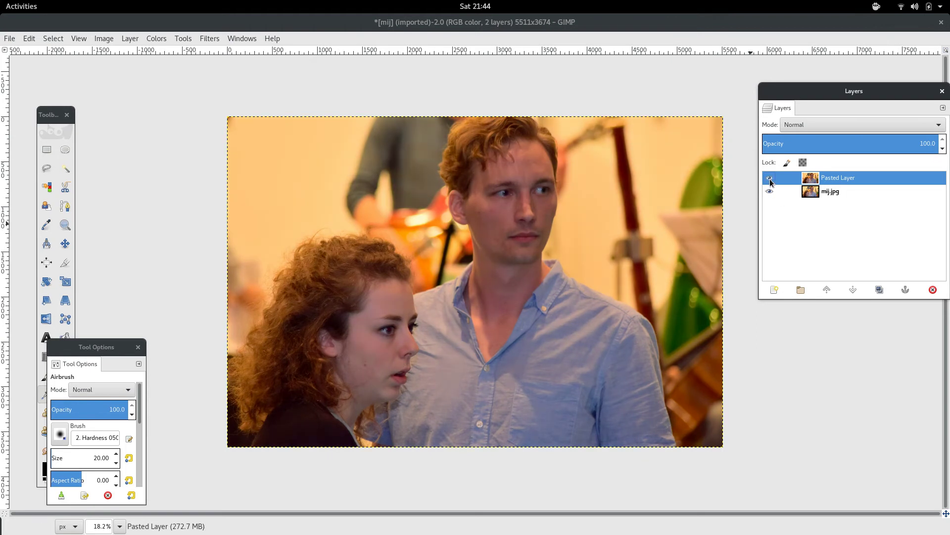
double_click(858, 178)
type("ha")
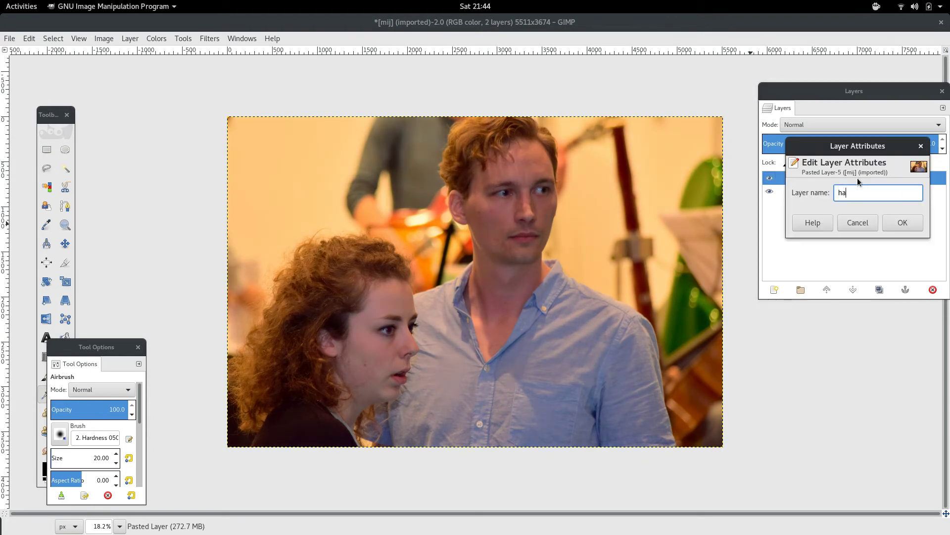
type("ar")
key("Return")
- Add a Black (full transparency) layer mask to the haar layer
right_click(857, 180)
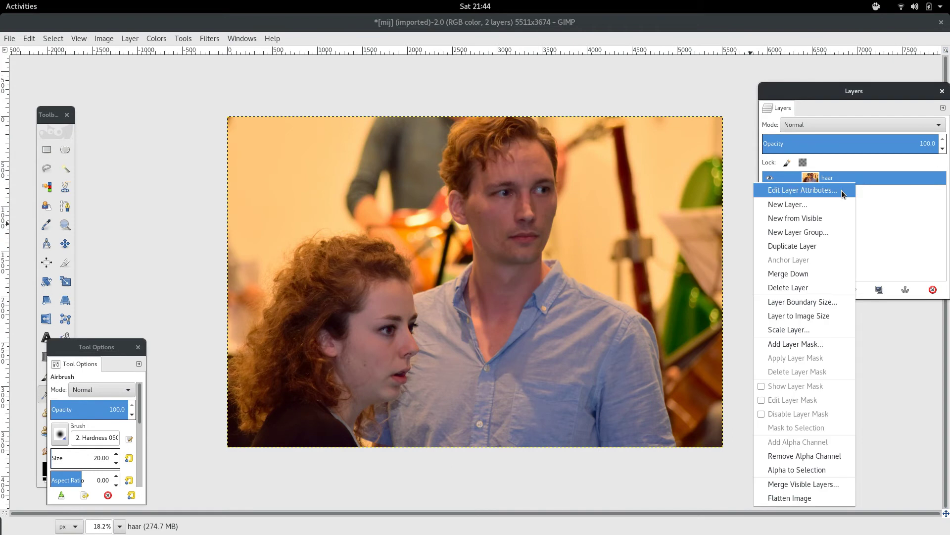
left_click(825, 345)
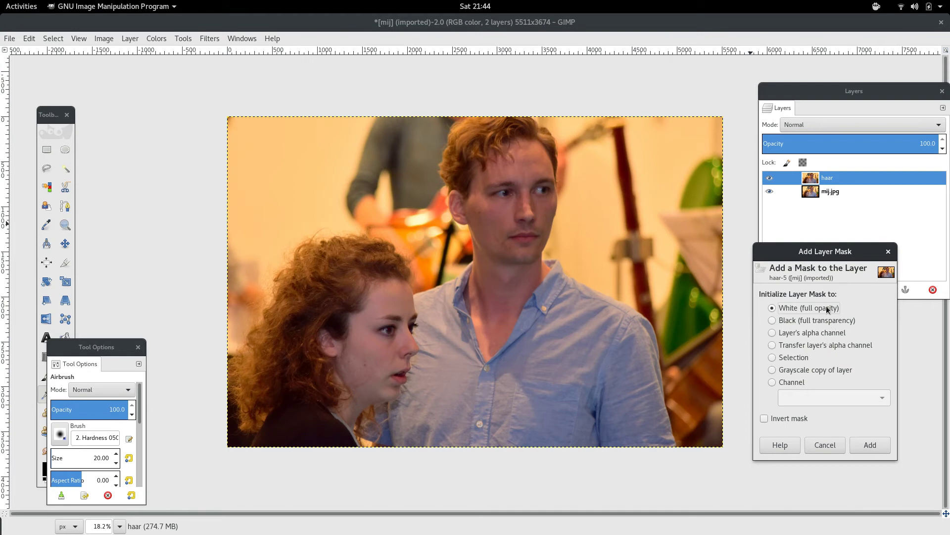
left_click(819, 321)
left_click(882, 444)
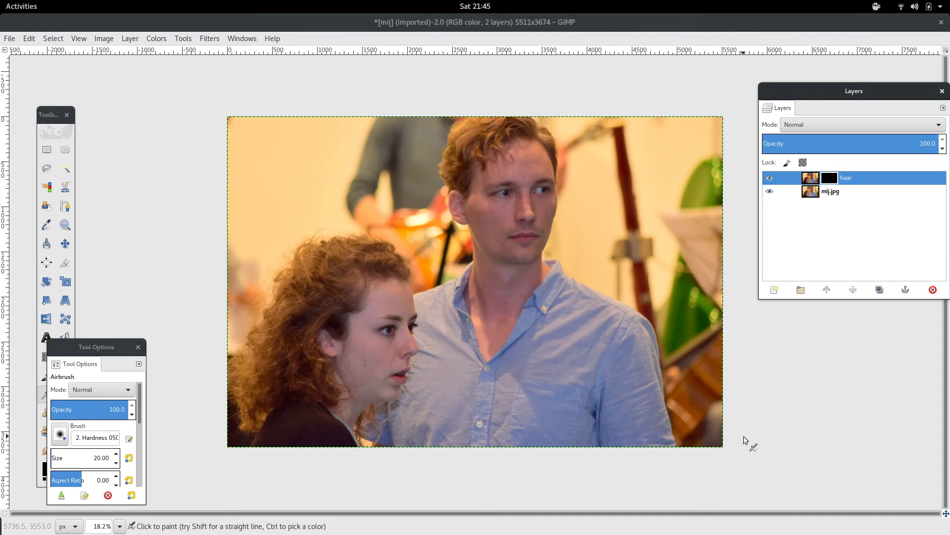
- Zoom in, set white as the painting colour, and choose a Paintbrush of size 552.45
key("plus")
key("plus")
left_click(686, 512)
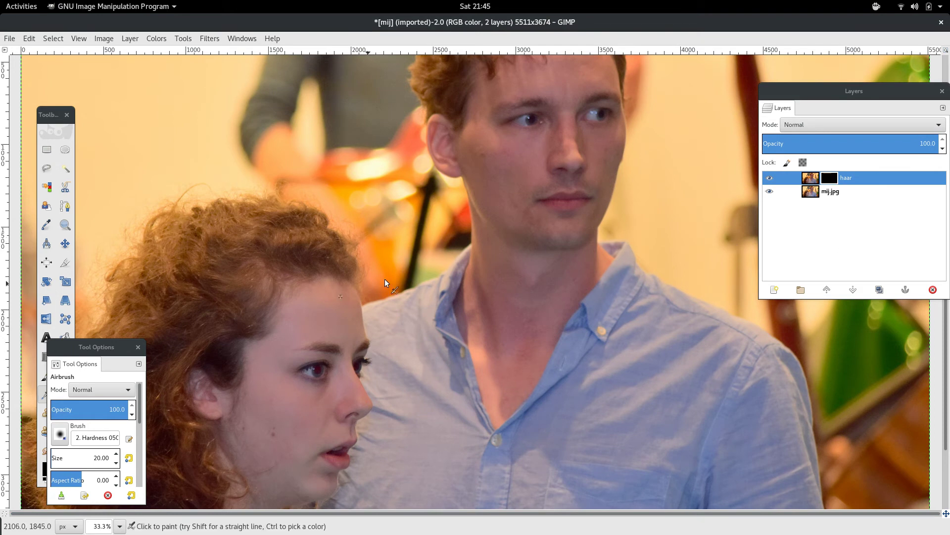
left_click(58, 114)
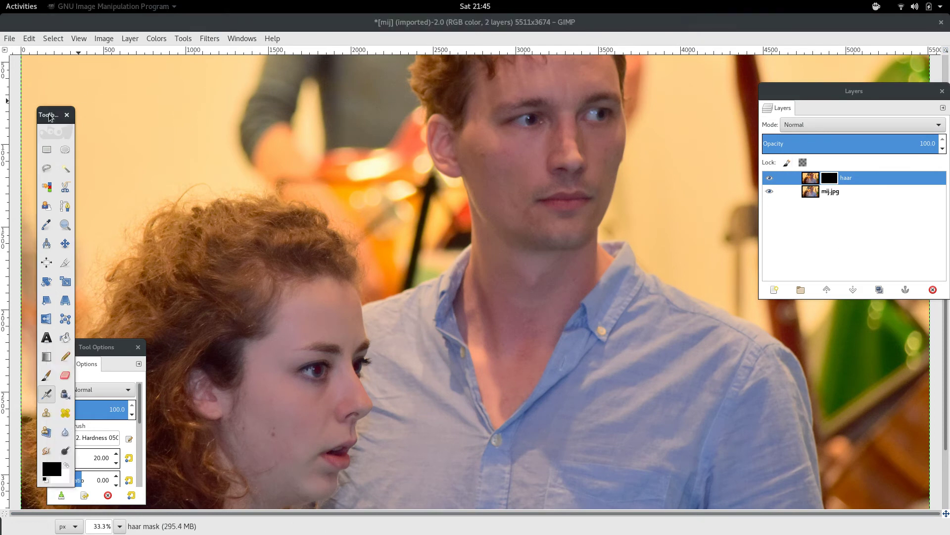
left_click(67, 465)
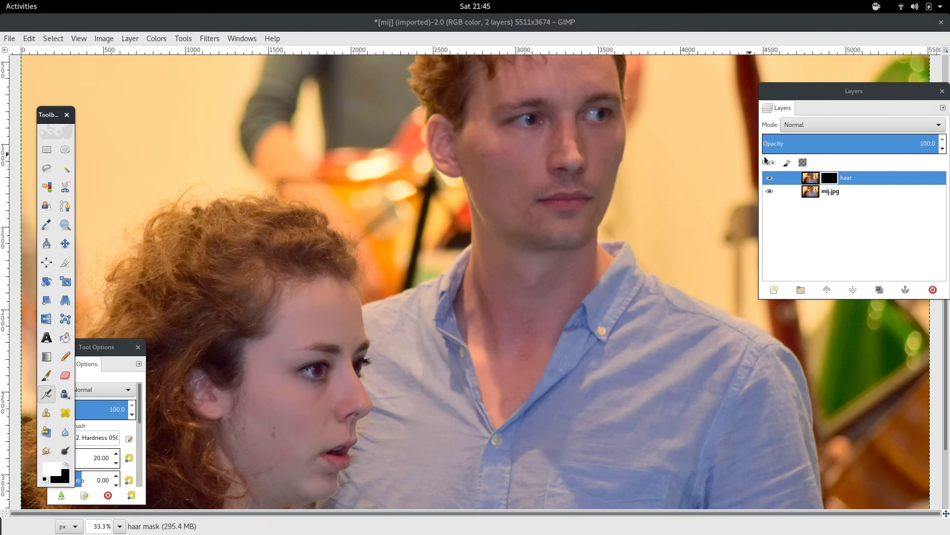
left_click(769, 192)
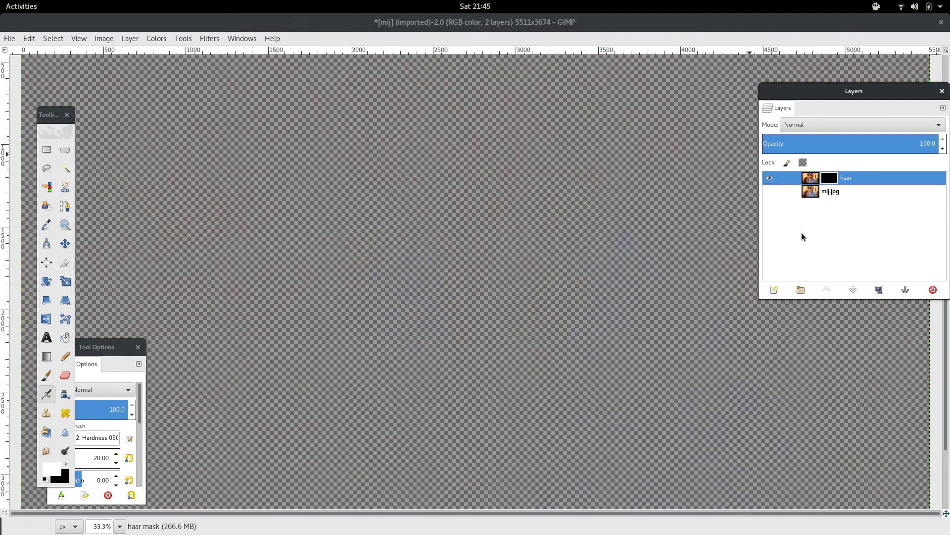
left_click(46, 375)
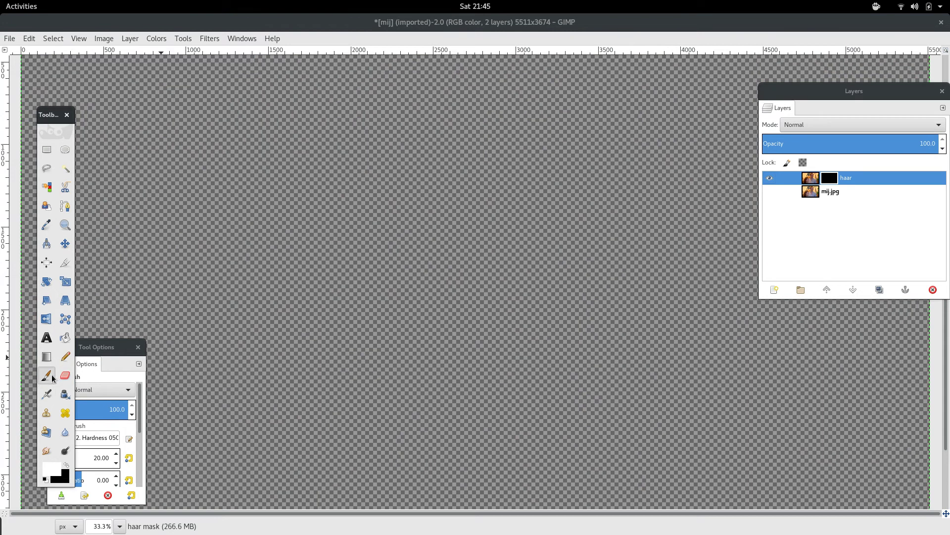
left_click_drag(113, 346, 363, 178)
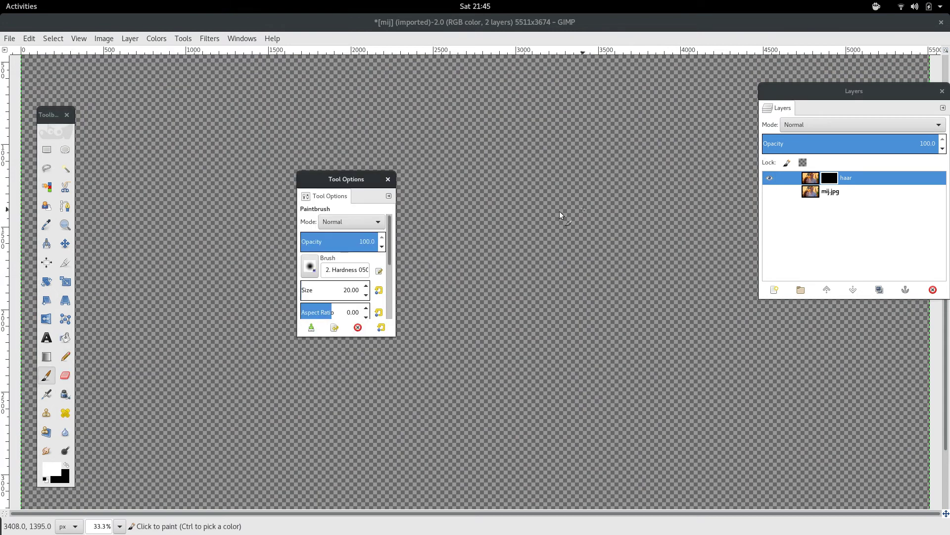
left_click_drag(325, 287, 334, 287)
- Test-paint the man's face onto the haar mask, compare, then undo the stroke
left_click(830, 179)
left_click_drag(577, 251, 575, 149)
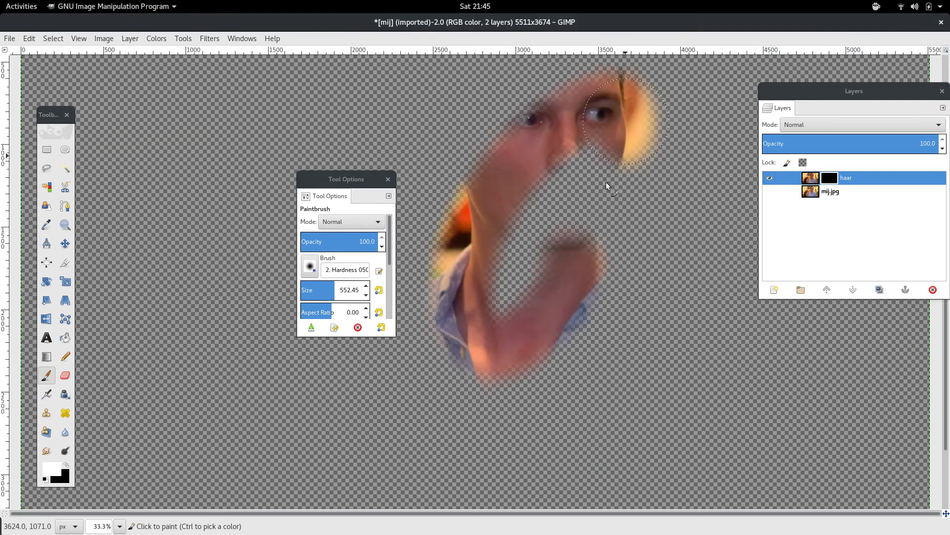
left_click(769, 192)
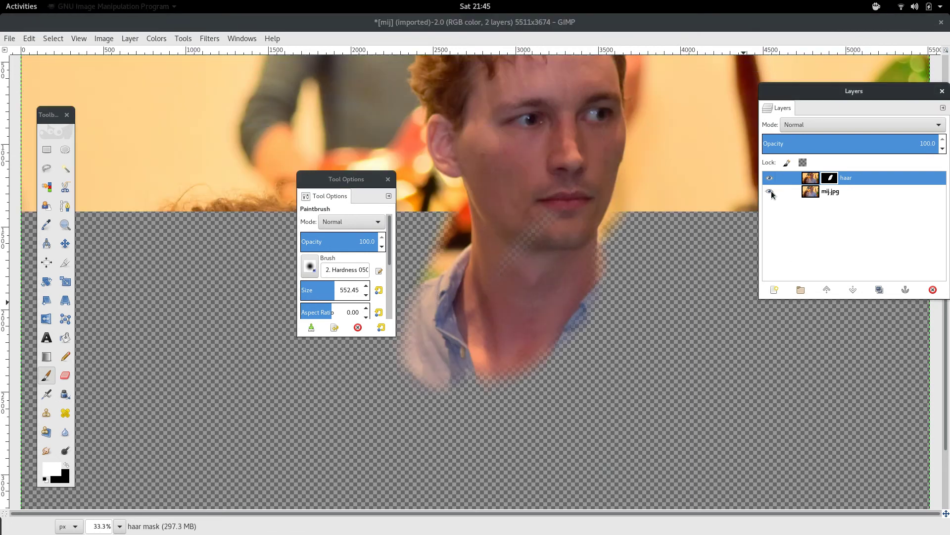
left_click(770, 192)
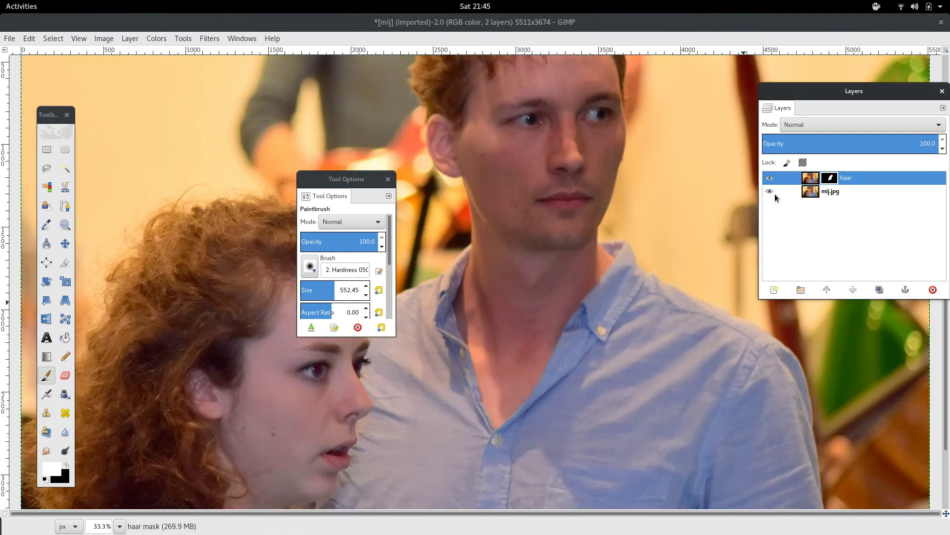
left_click(769, 192)
key("ctrl+z")
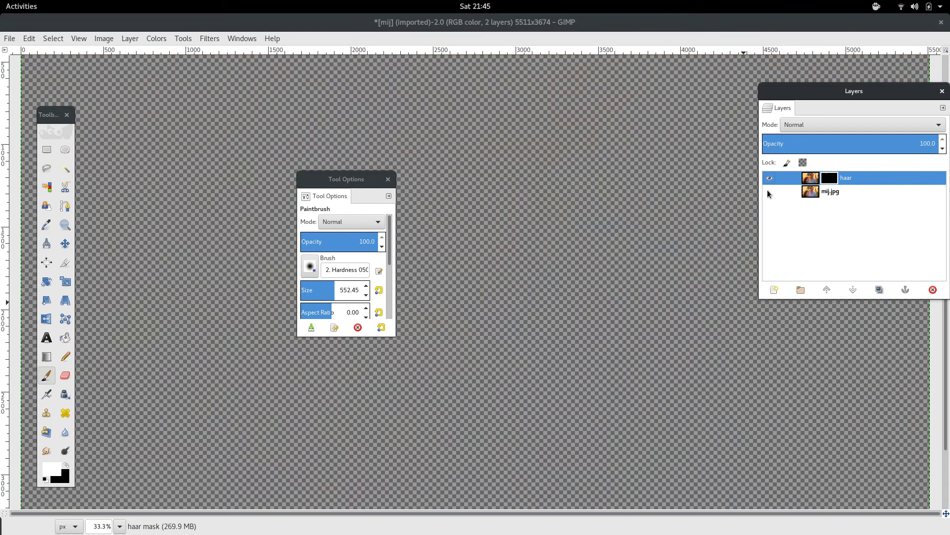
left_click(769, 192)
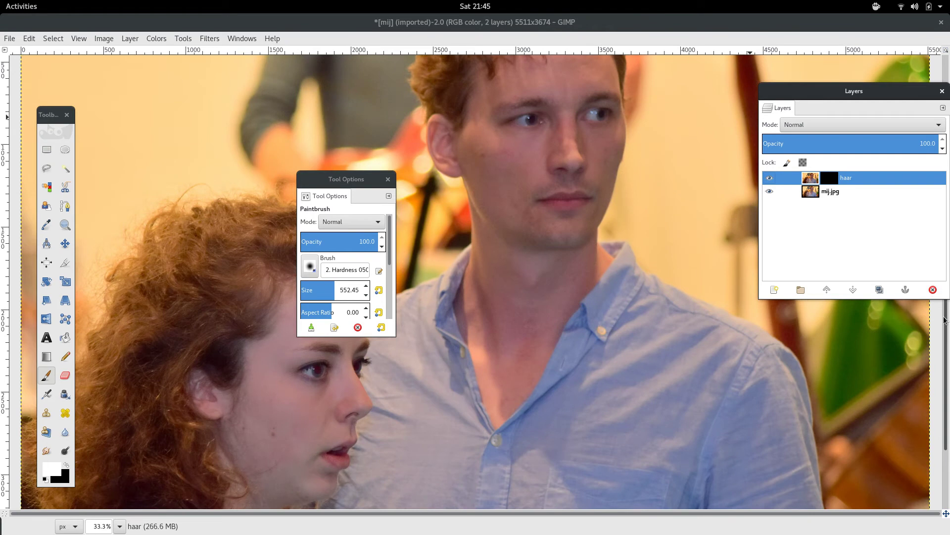
- Set the brush opacity to 48.4 and its size to 632.37
scroll(629, 302, "down", 4)
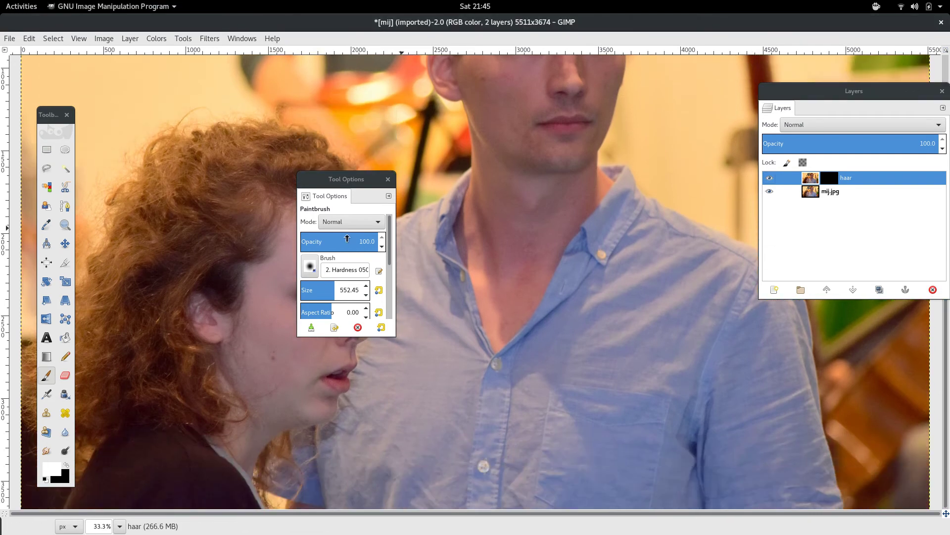
left_click_drag(347, 239, 338, 241)
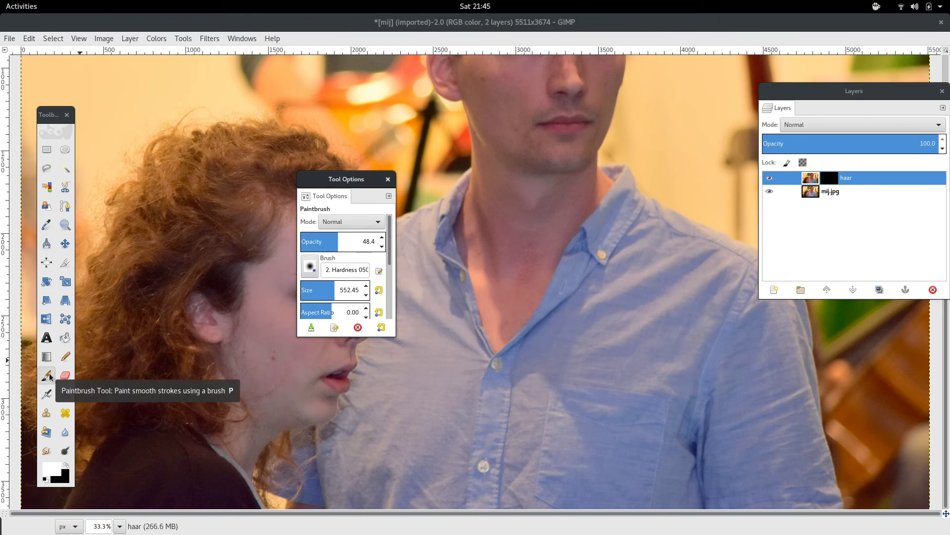
left_click(308, 267)
left_click(361, 179)
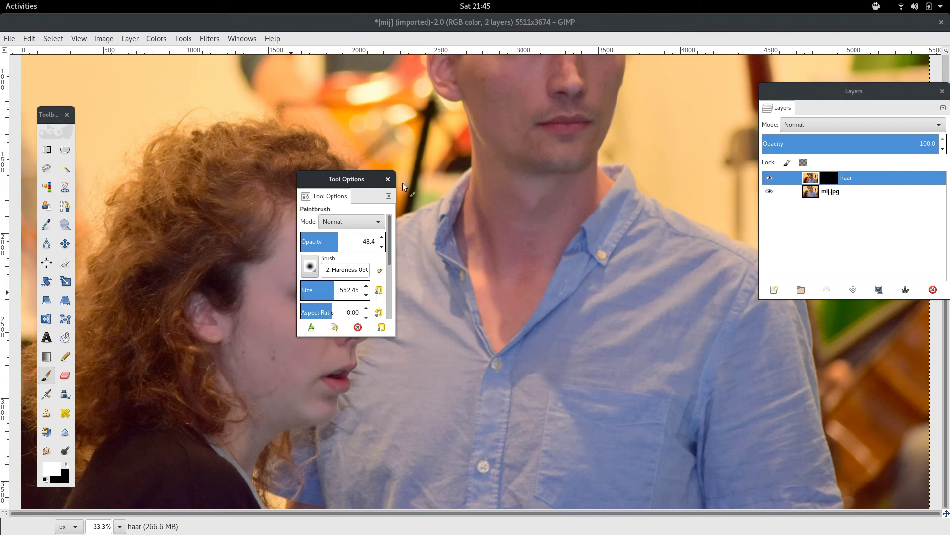
left_click_drag(347, 184, 695, 249)
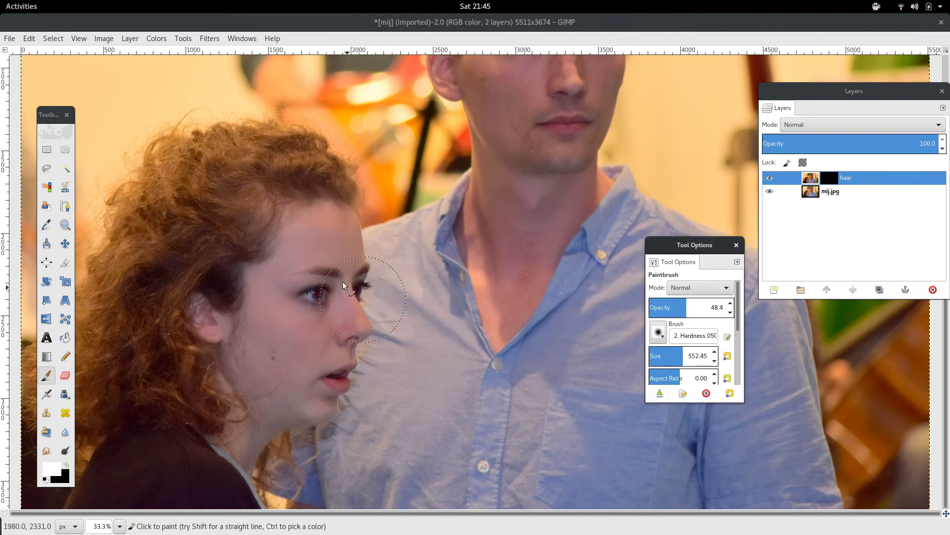
left_click(687, 352)
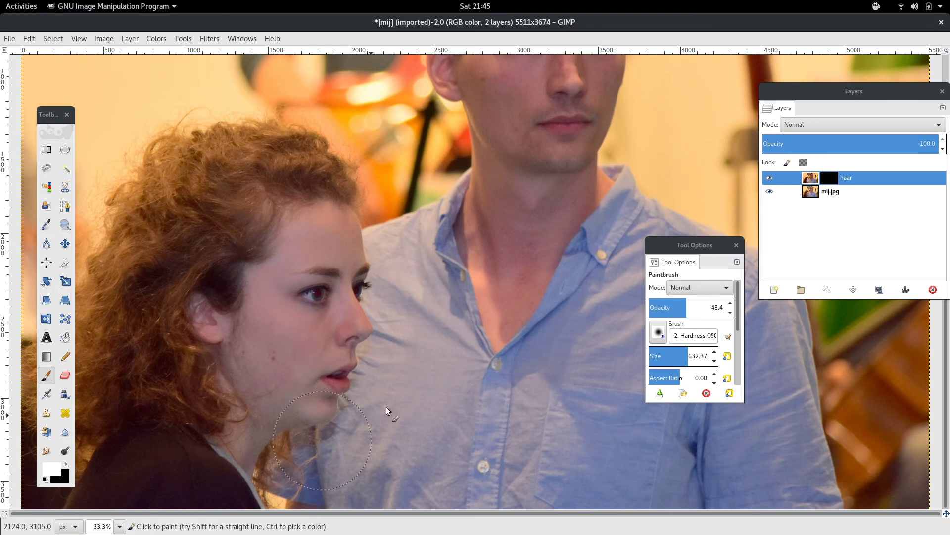
left_click(769, 192)
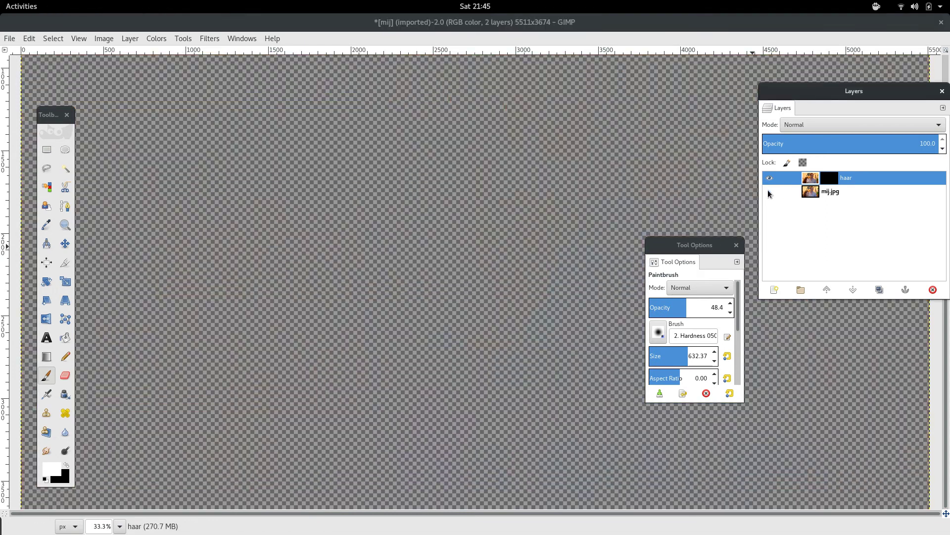
left_click(769, 192)
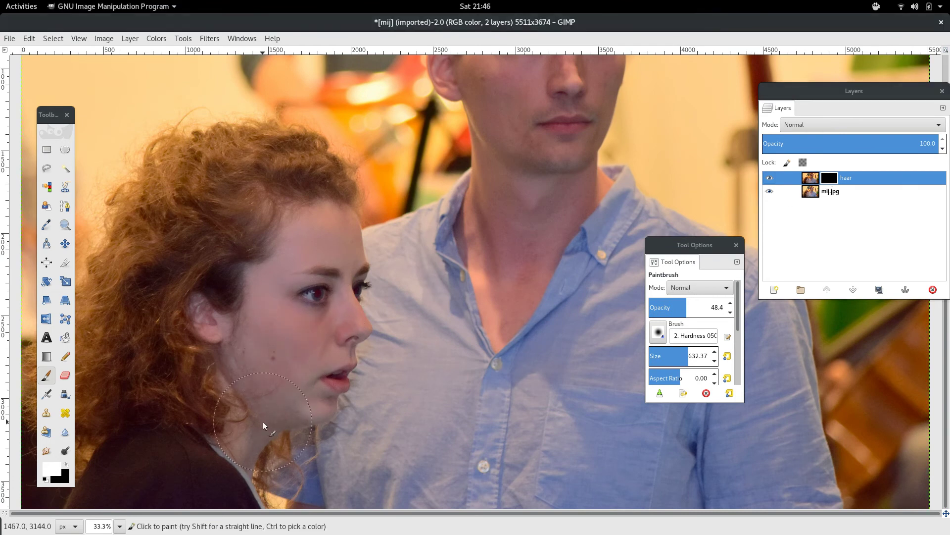
- Paint the woman's face, mouth and chin into the haar mask, toggling layers to check
mouse_move(284, 270)
left_mouse_down()
mouse_move(317, 233)
mouse_move(342, 282)
mouse_move(338, 373)
mouse_move(305, 411)
left_mouse_up()
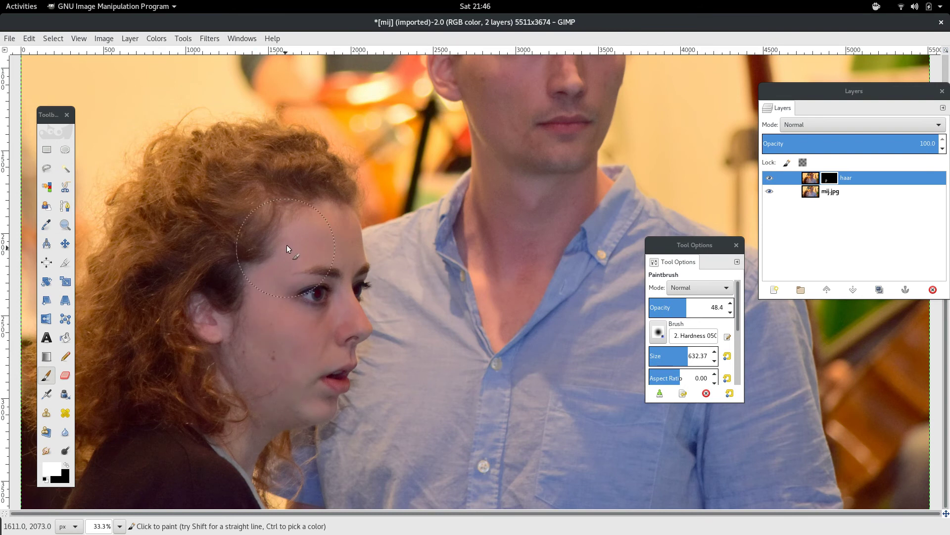
left_click(768, 191)
left_click(310, 288)
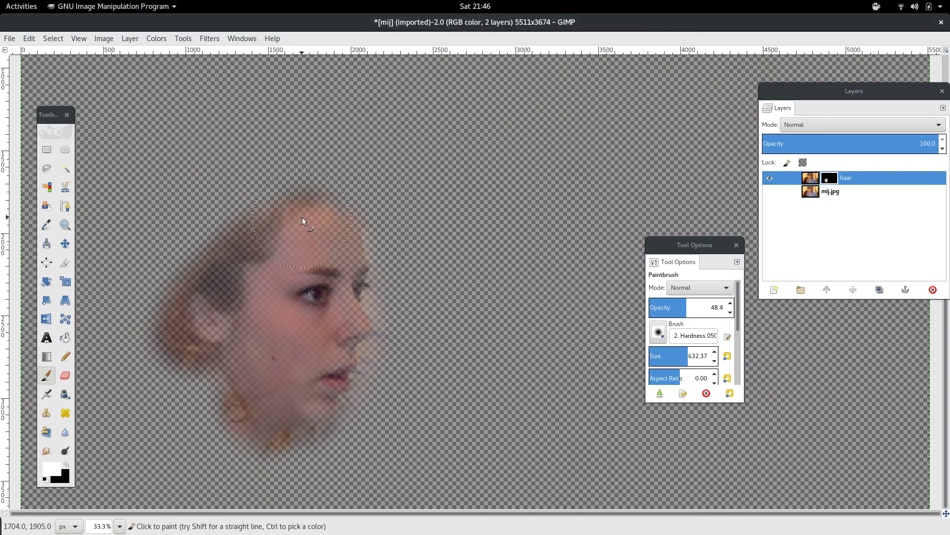
mouse_move(354, 359)
left_mouse_down()
mouse_move(320, 406)
mouse_move(299, 367)
left_mouse_up()
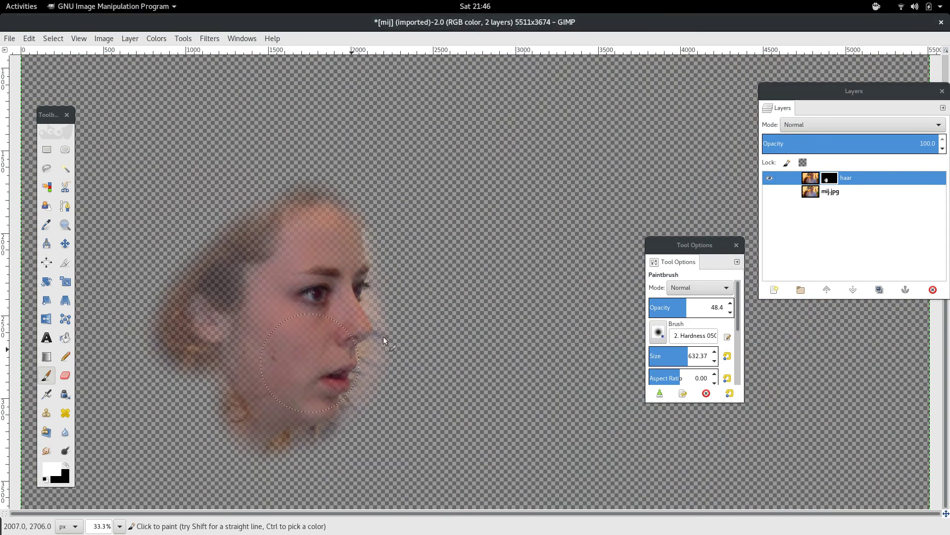
left_click(769, 192)
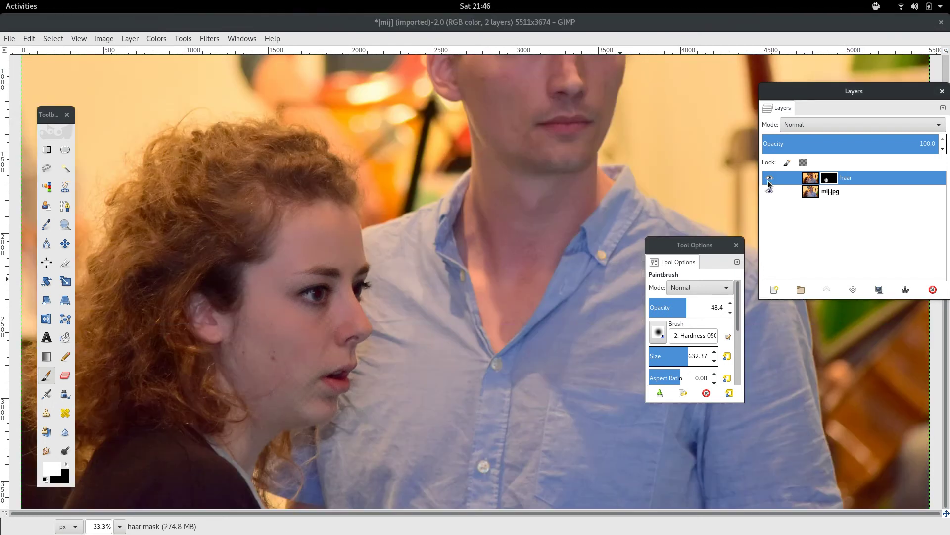
left_click(770, 178)
left_click(769, 178)
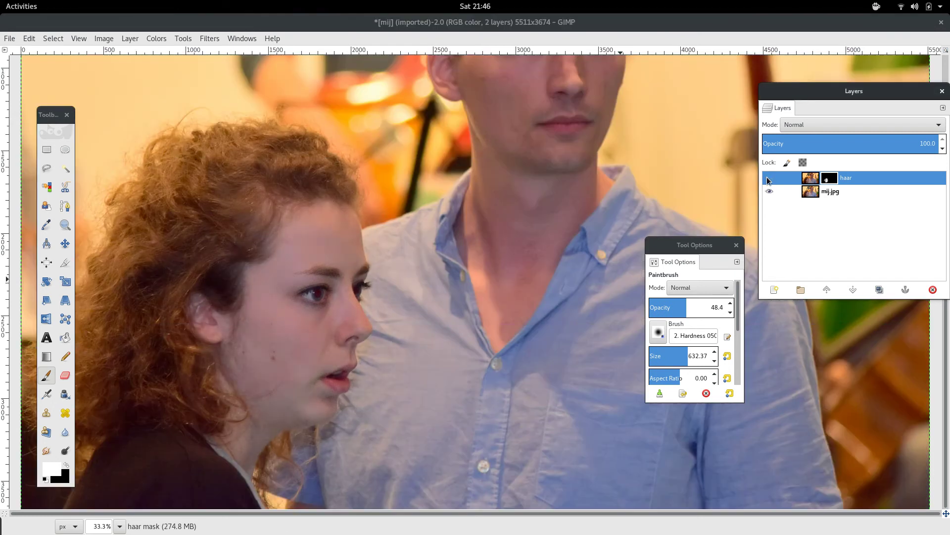
left_click(596, 19)
key("minus")
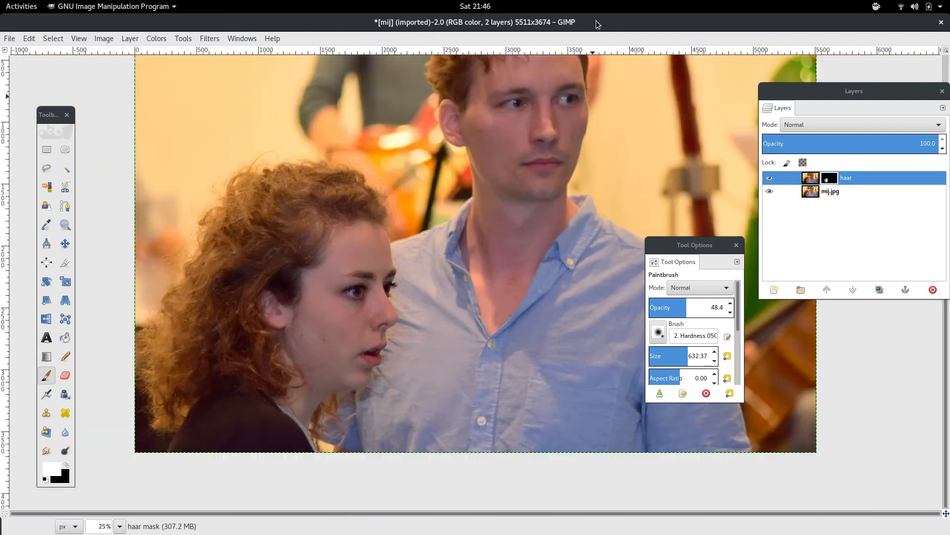
key("minus")
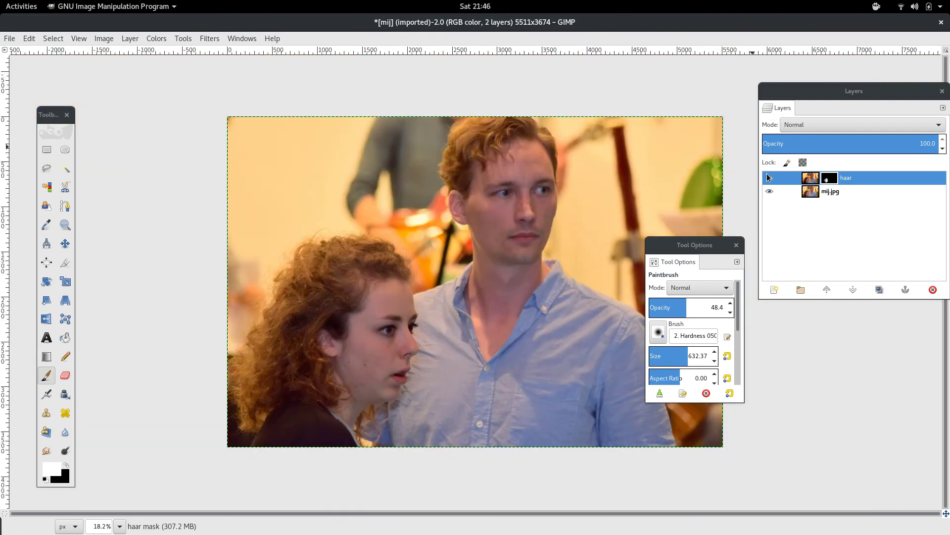
left_click(769, 178)
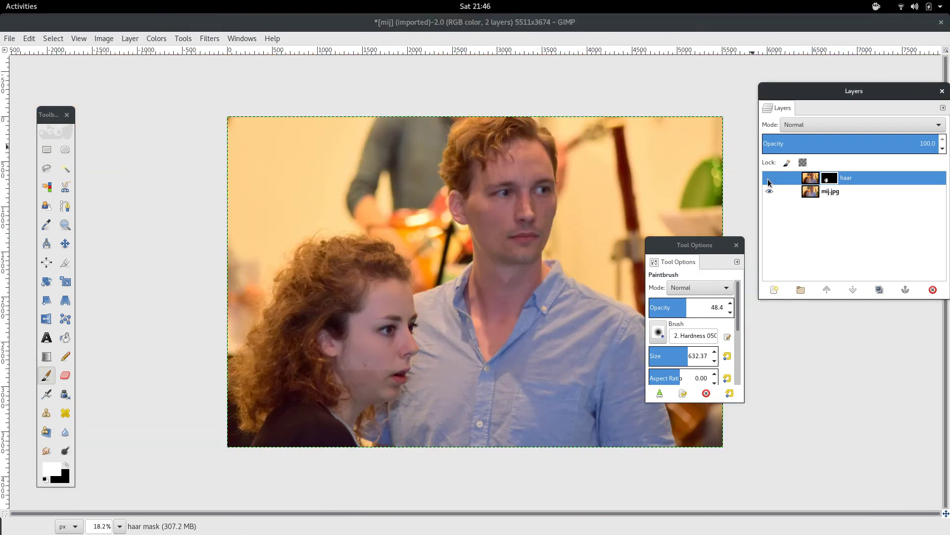
left_click(814, 191)
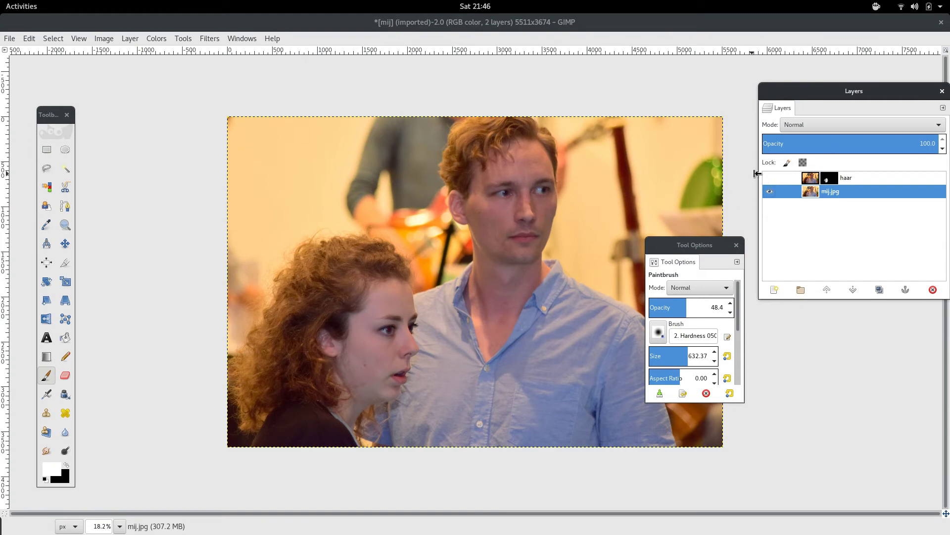
left_click(769, 178)
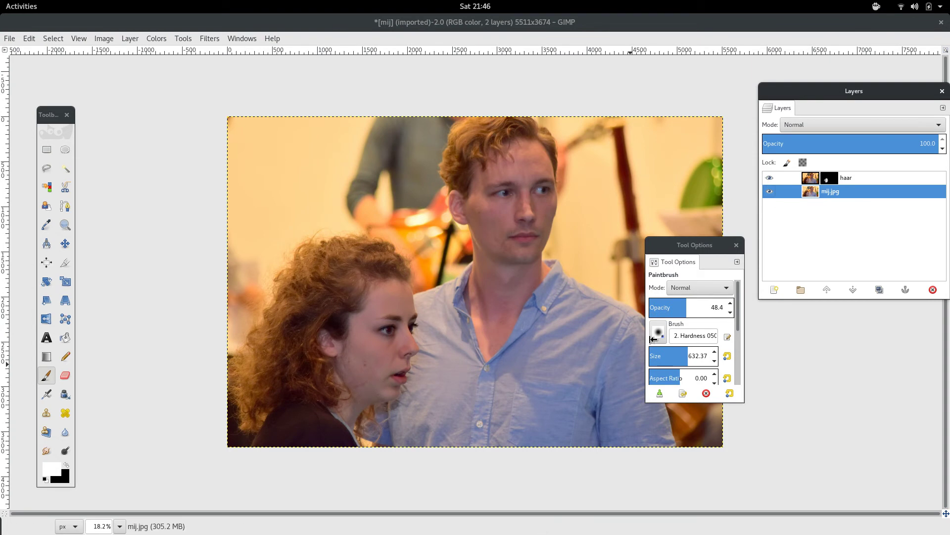
left_click_drag(683, 245, 849, 315)
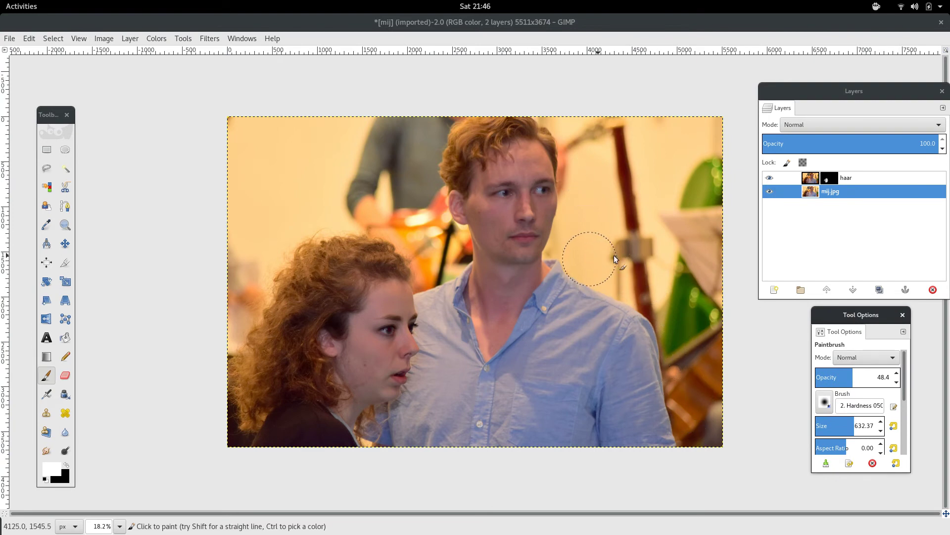
left_click(769, 178)
left_click(766, 179)
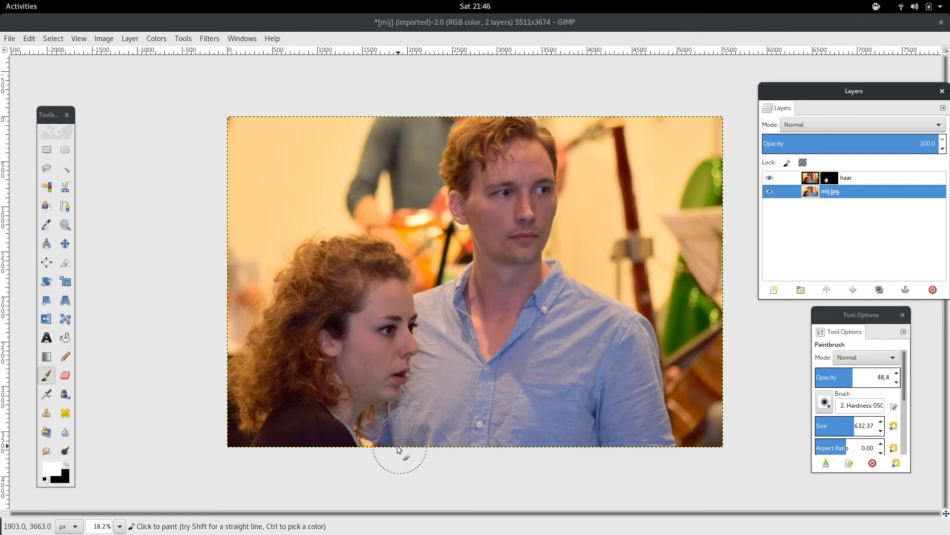
left_click(364, 421)
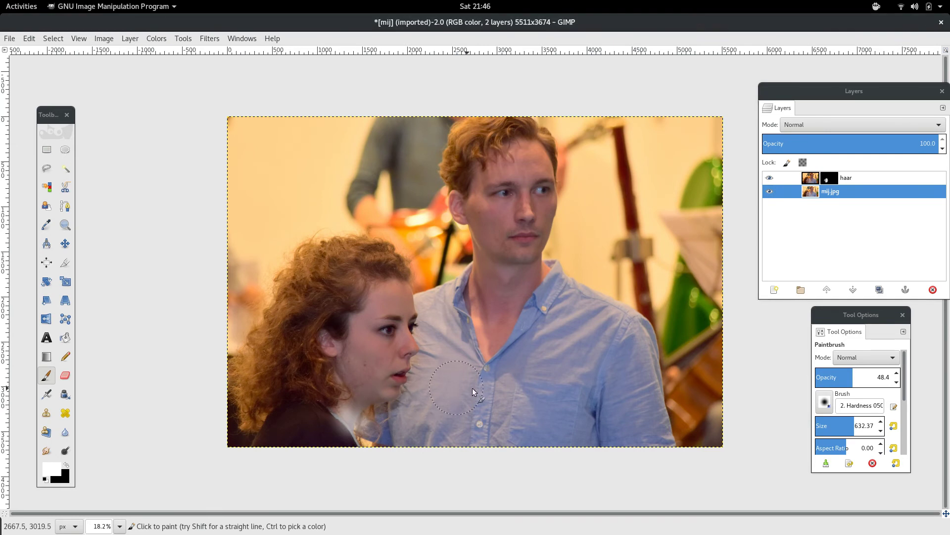
key("super")
left_click(599, 381)
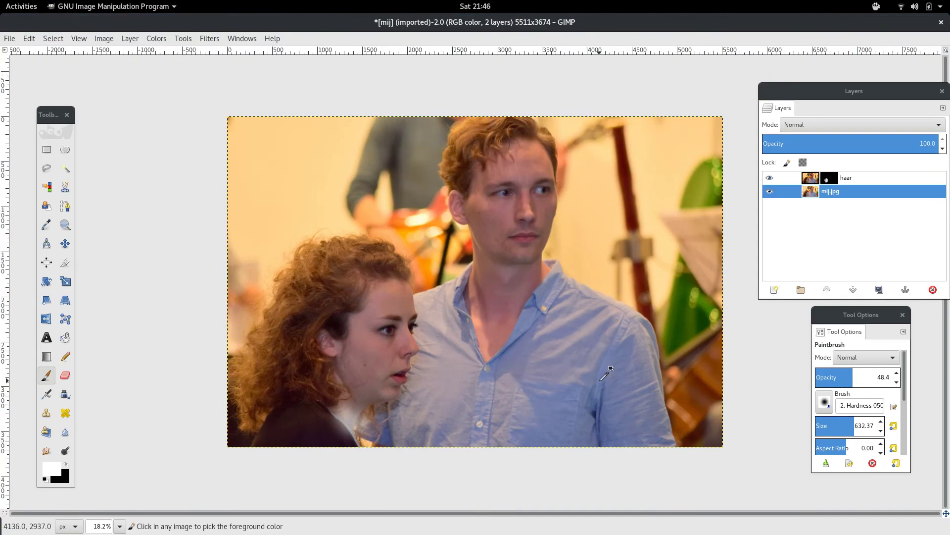
key("ctrl+z")
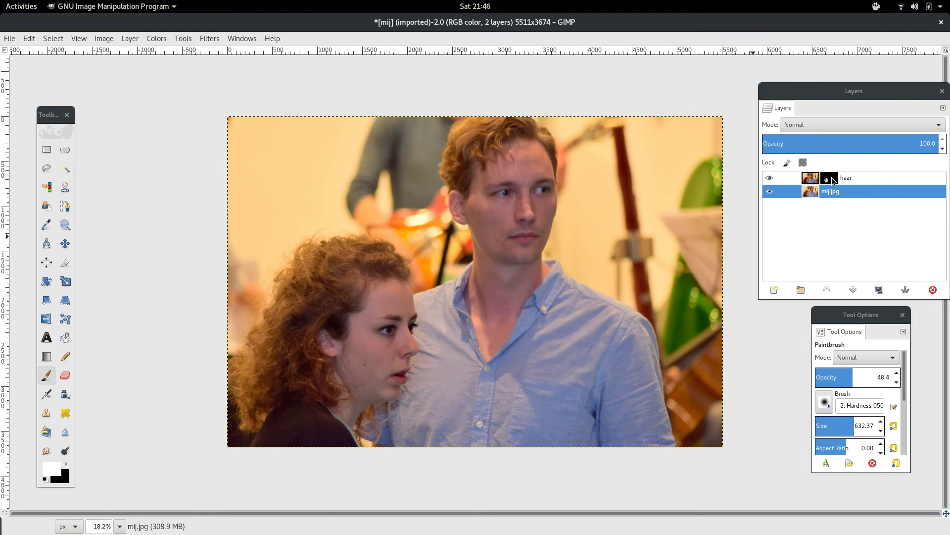
left_click(832, 177)
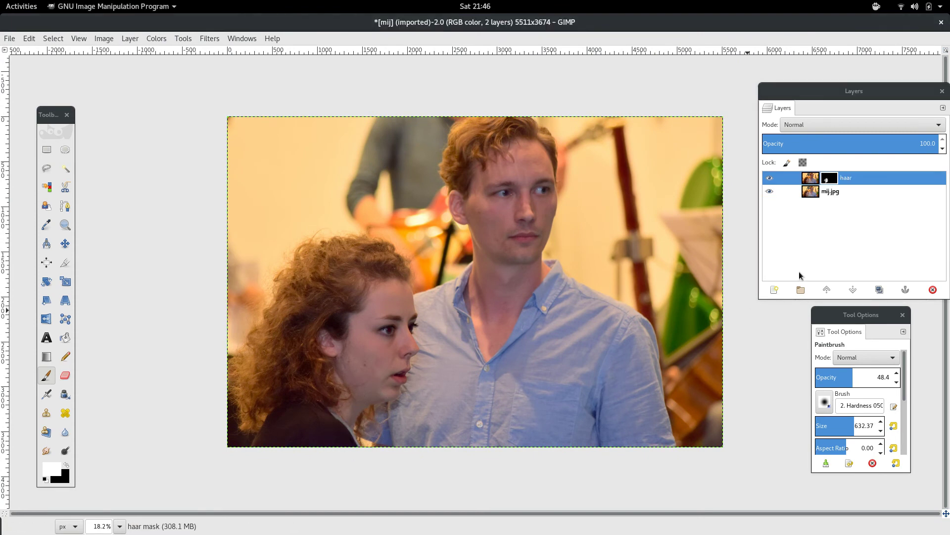
- Flatten the haar and mij.jpg layers into one layer named 'samen'
right_click(873, 176)
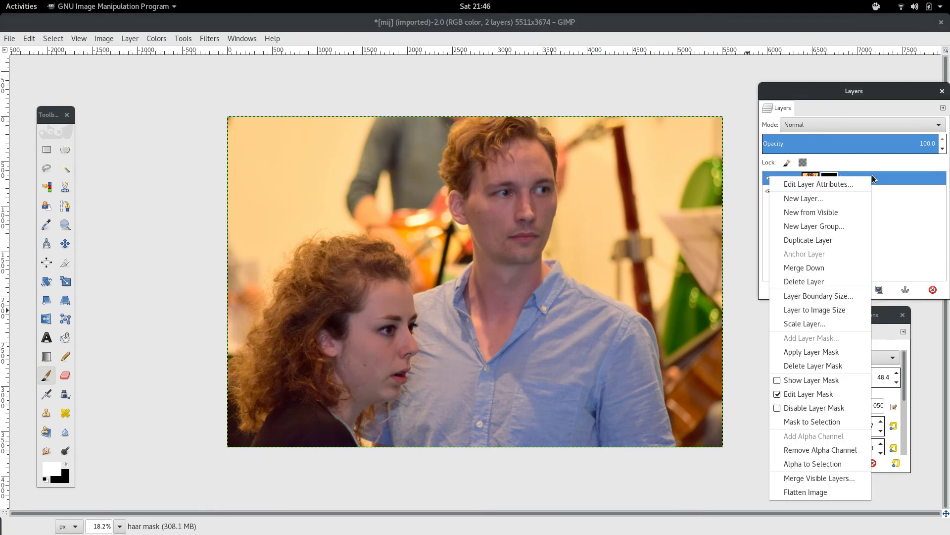
left_click(844, 497)
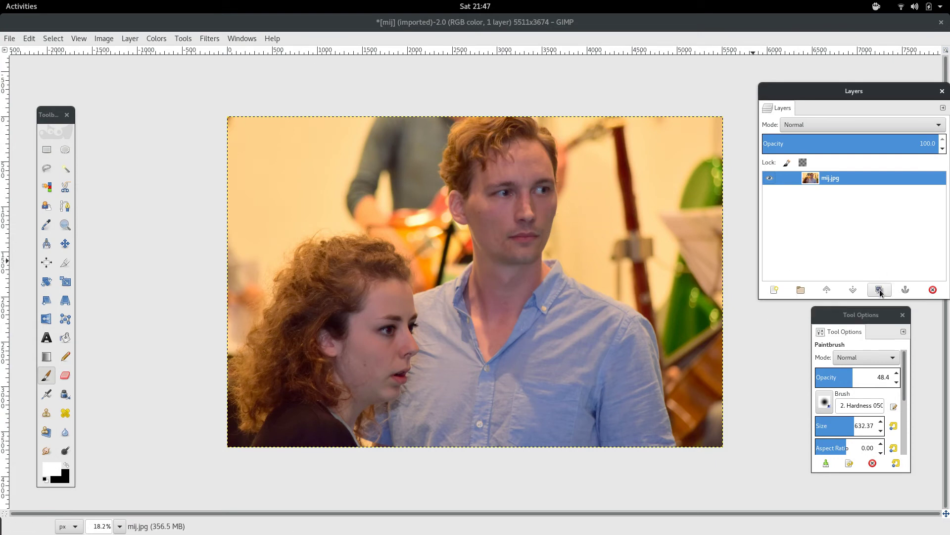
double_click(836, 178)
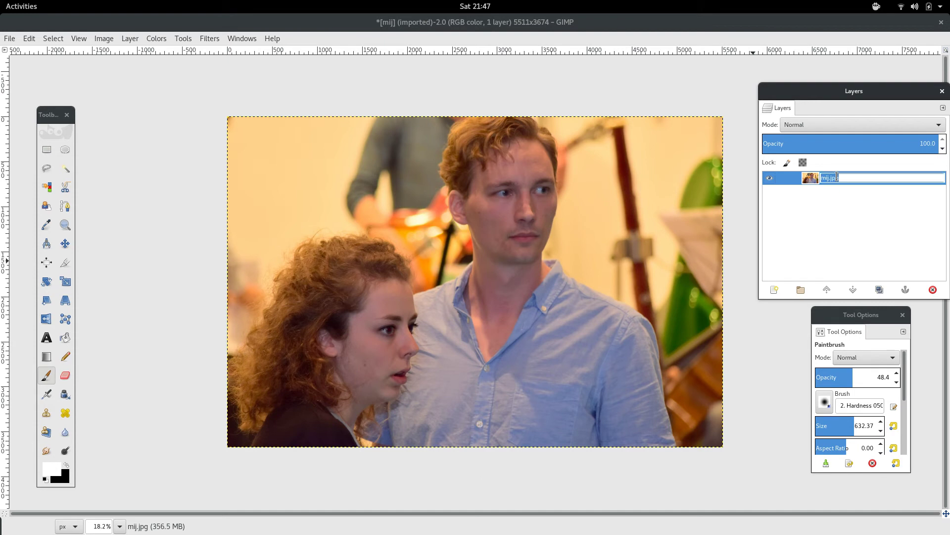
type("samen")
key("Return")
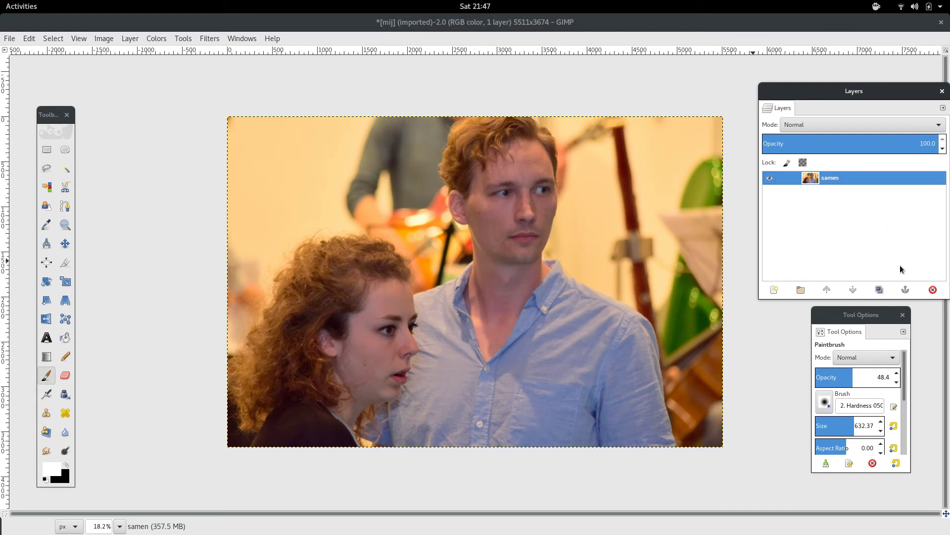
- Duplicate samen and open Curves on the copy, trying then resetting the Value curve
left_click(881, 290)
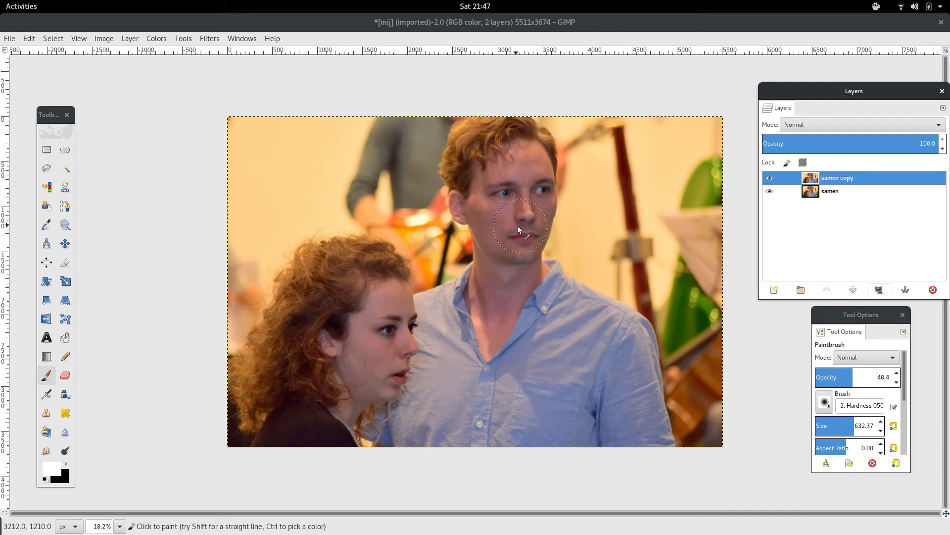
scroll(517, 224, "up", 5)
scroll(517, 224, "down", 2)
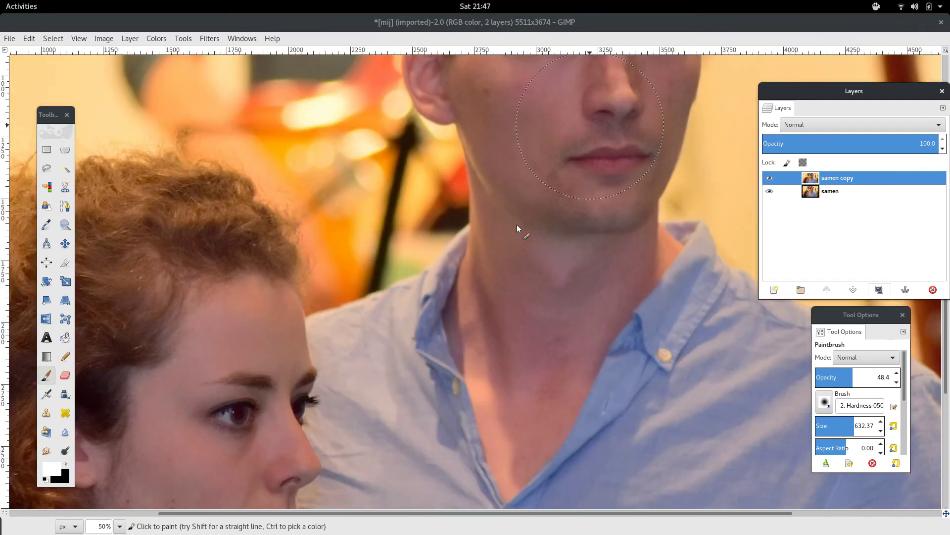
scroll(517, 224, "down", 2)
right_click(517, 213)
mouse_move(542, 311)
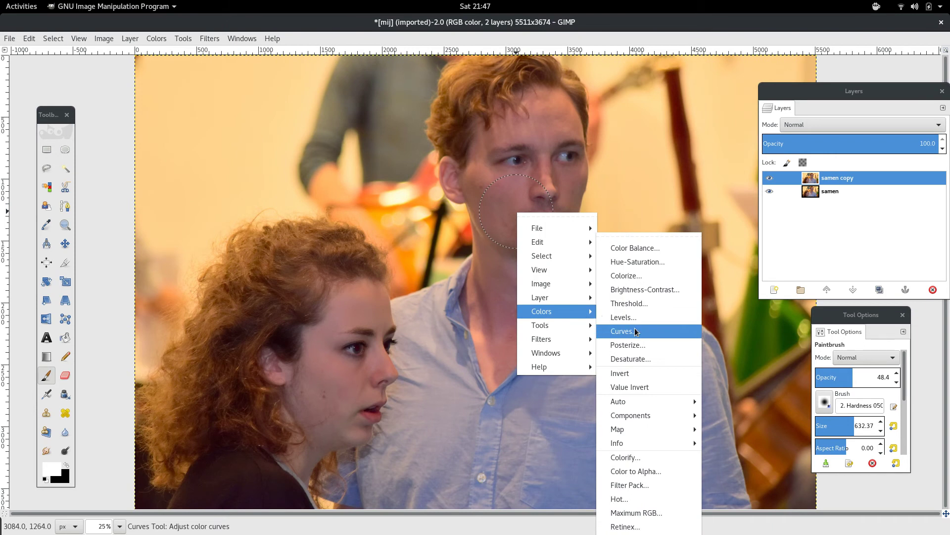
left_click(636, 330)
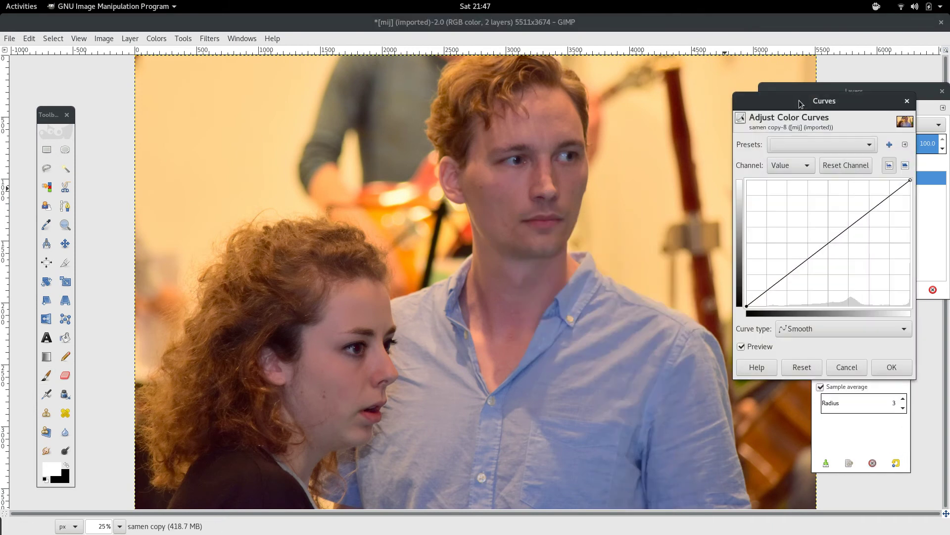
left_click_drag(800, 102, 768, 251)
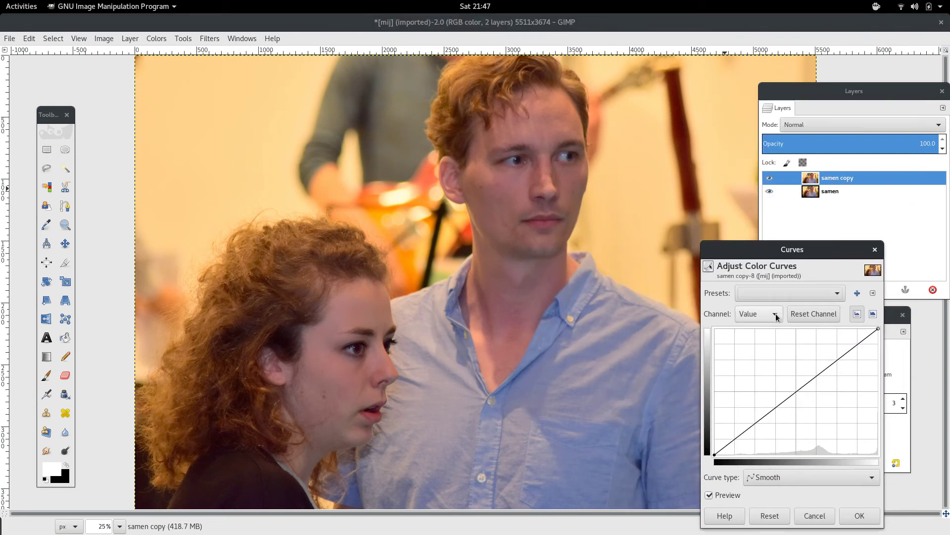
left_click_drag(805, 341, 810, 379)
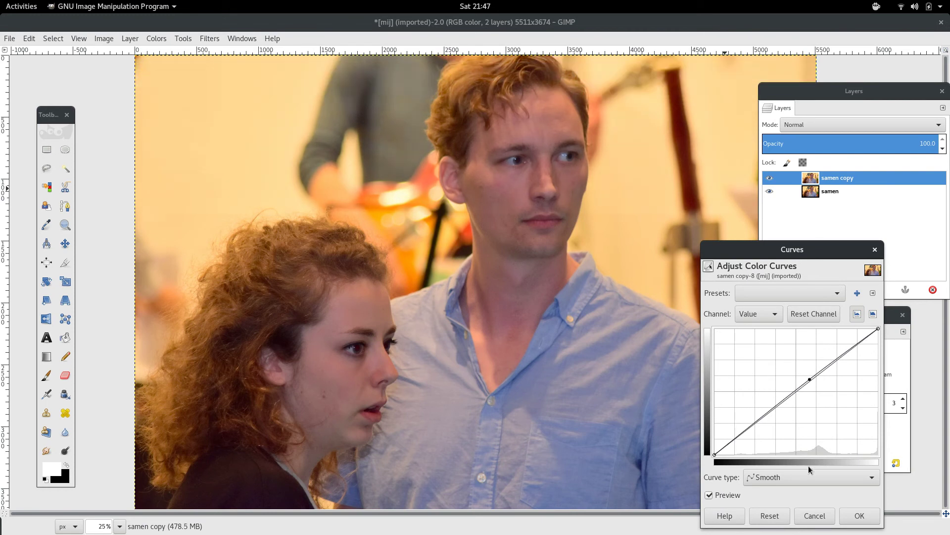
left_click(769, 515)
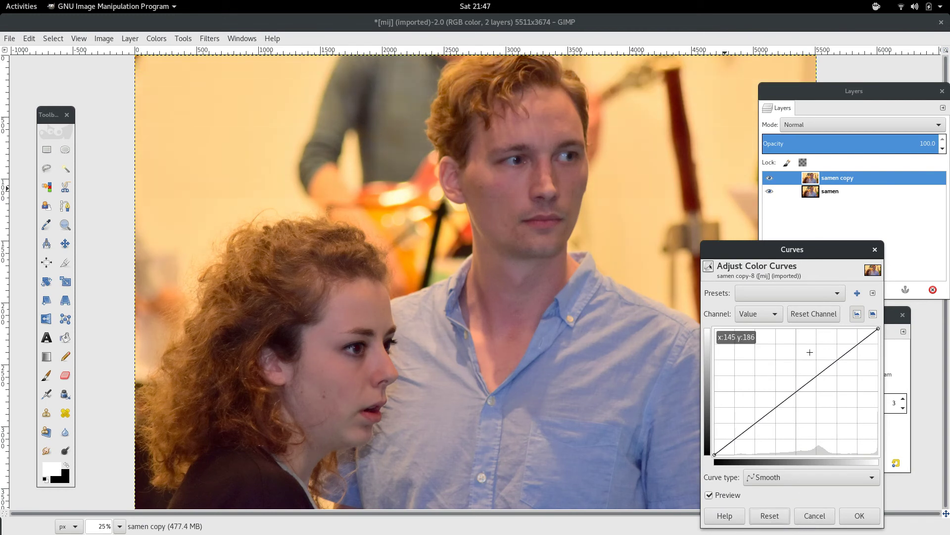
- Add and nudge points on the Green channel curve, then apply it
left_click(774, 316)
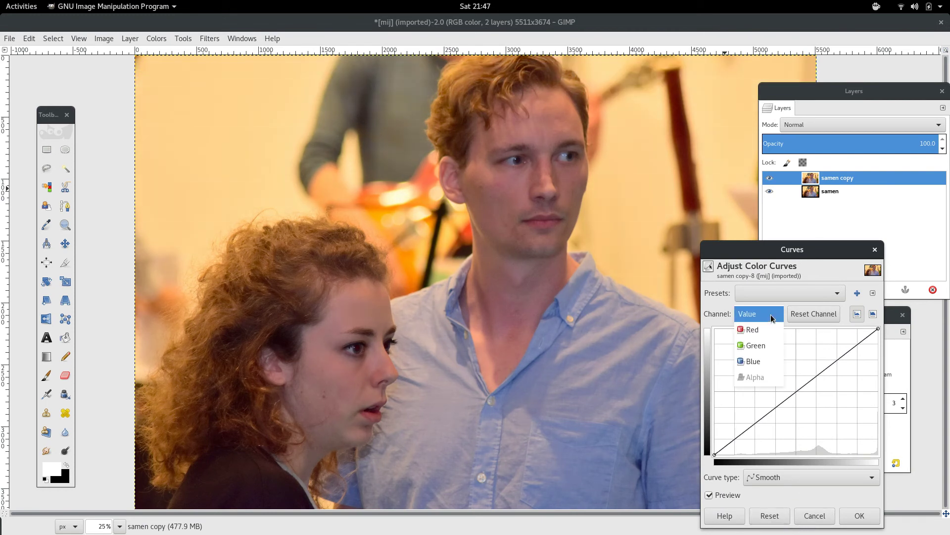
left_click(756, 347)
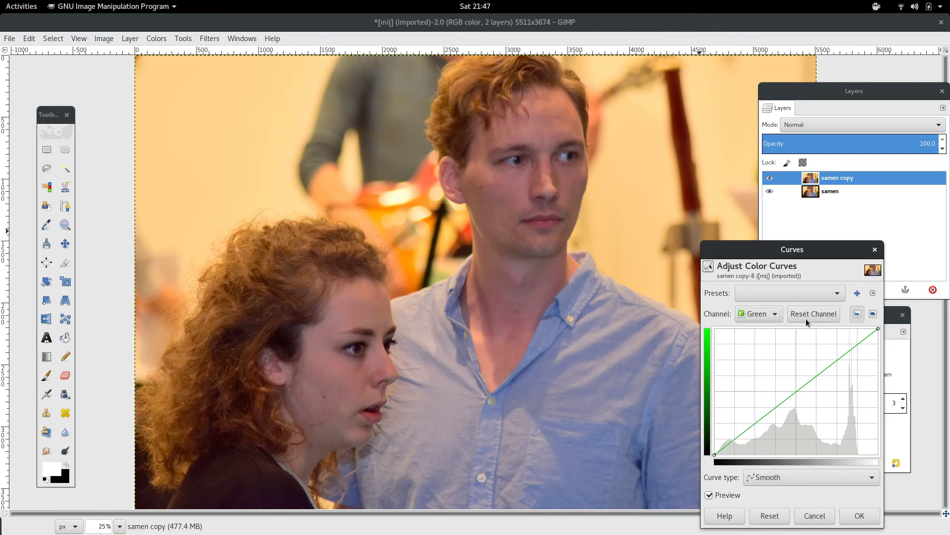
left_click(551, 111)
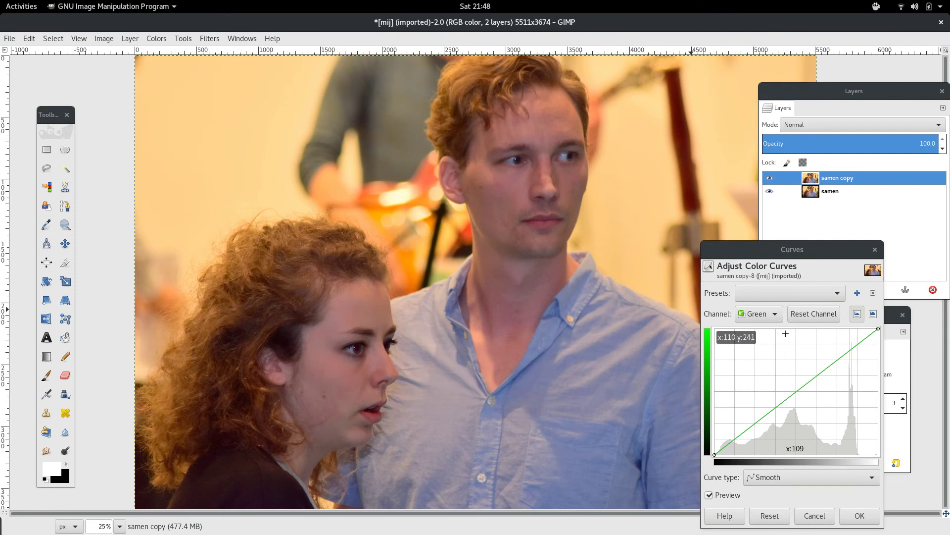
left_click(548, 108)
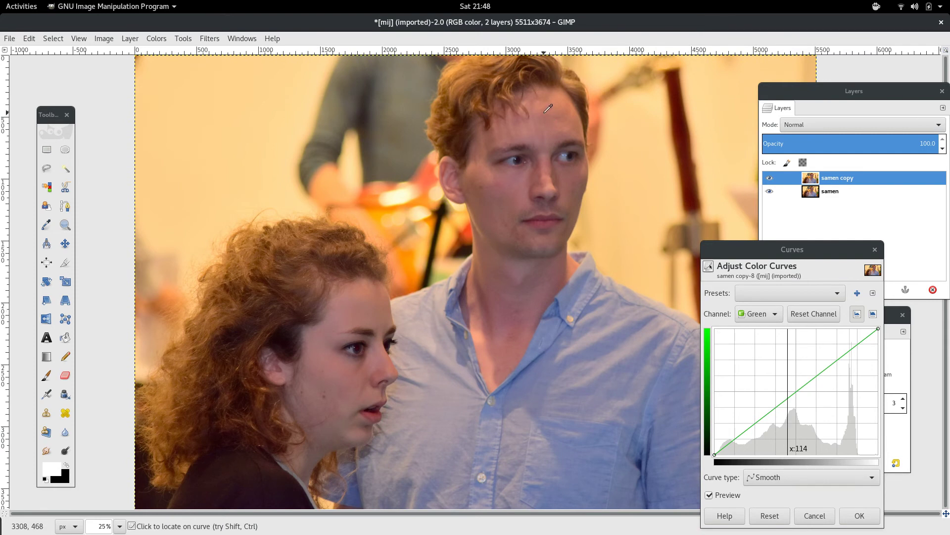
left_click(788, 393)
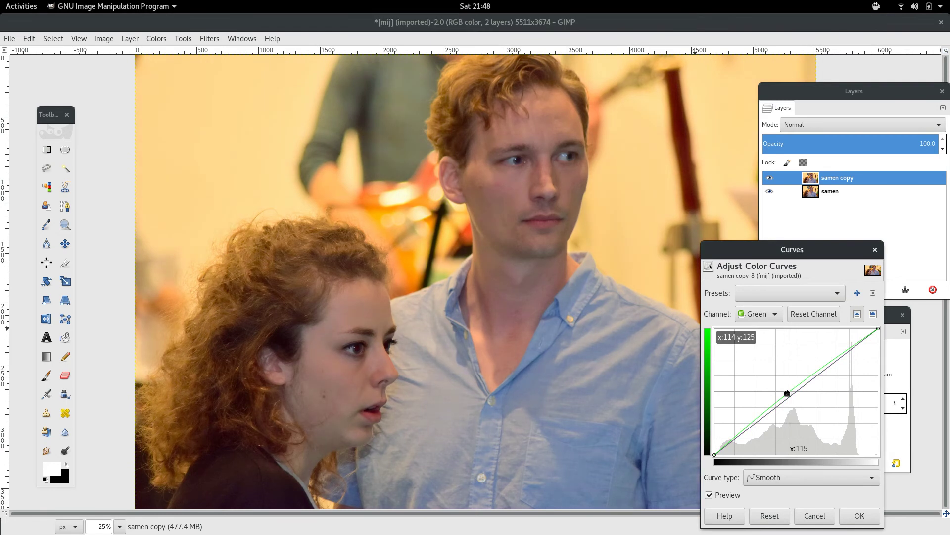
left_click_drag(787, 393, 787, 394)
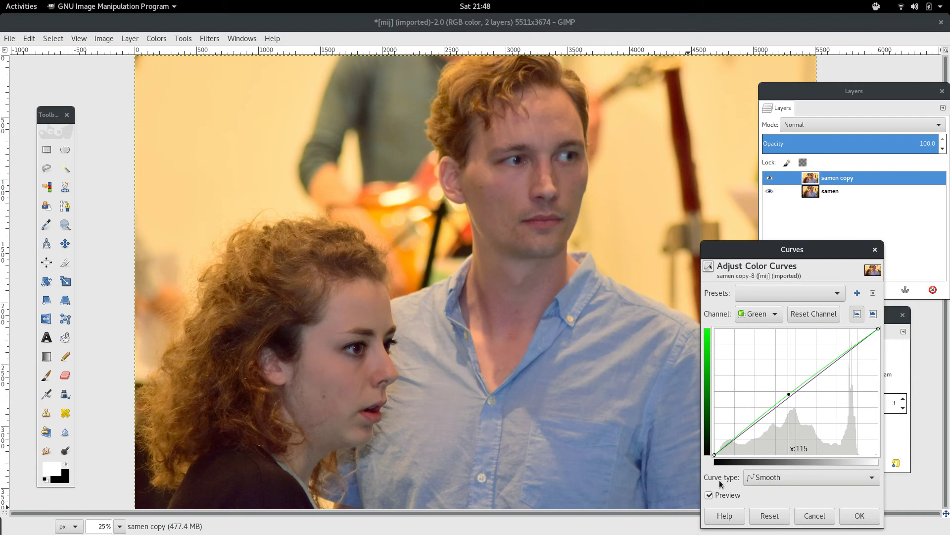
left_click(710, 495)
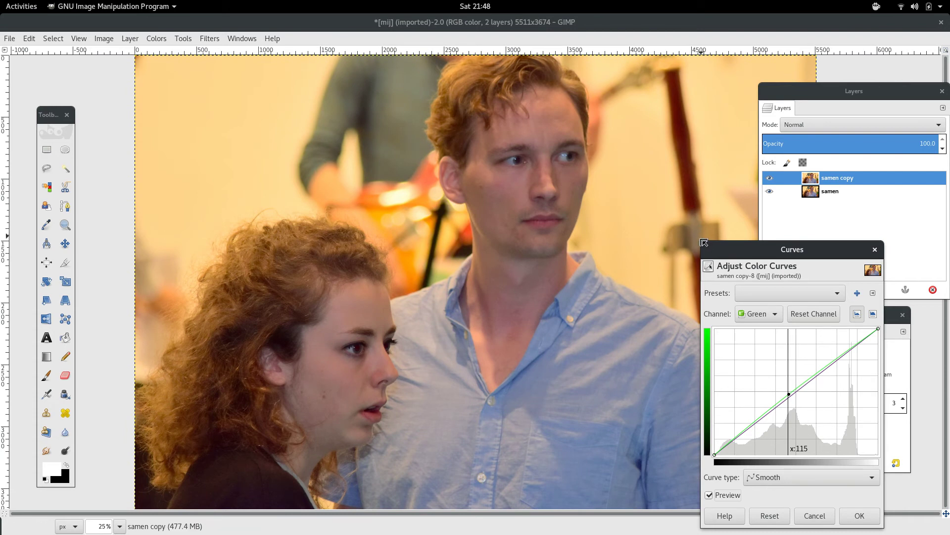
left_click_drag(704, 242, 626, 172)
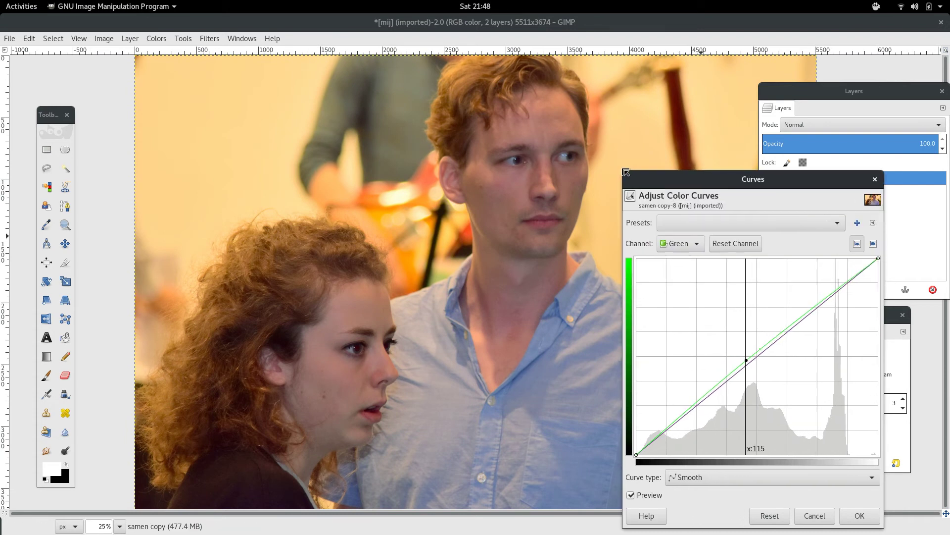
left_click(746, 362)
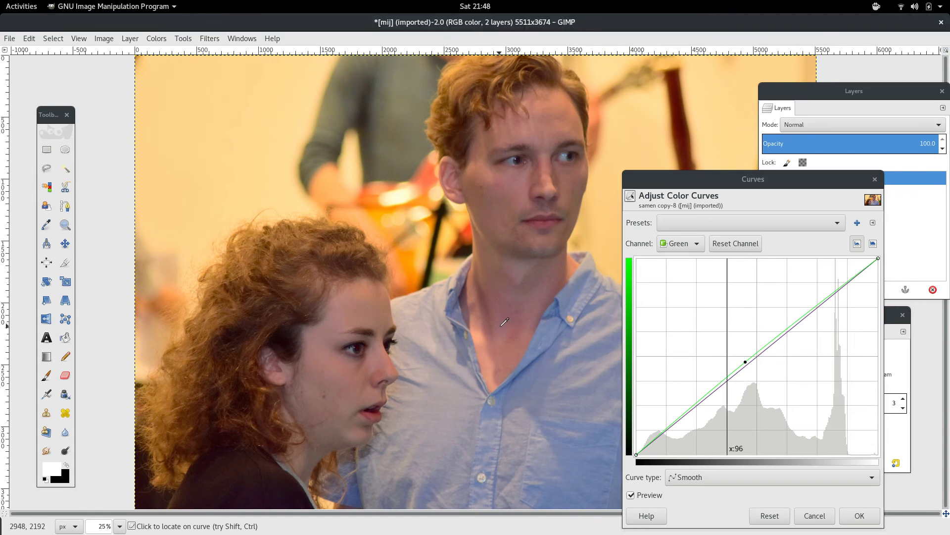
left_click(859, 516)
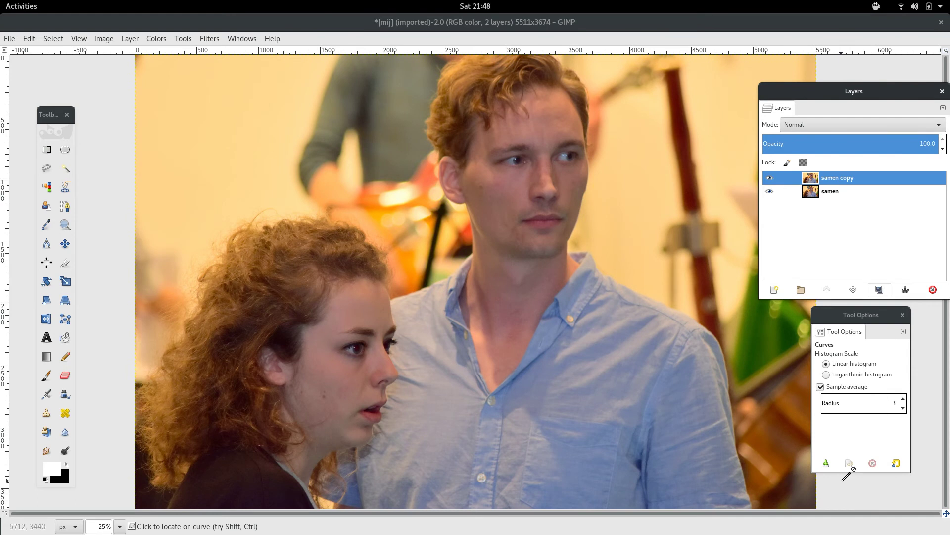
- Hide samen copy to compare with the original, fit the image, then open samen copy's layer menu
key("minus")
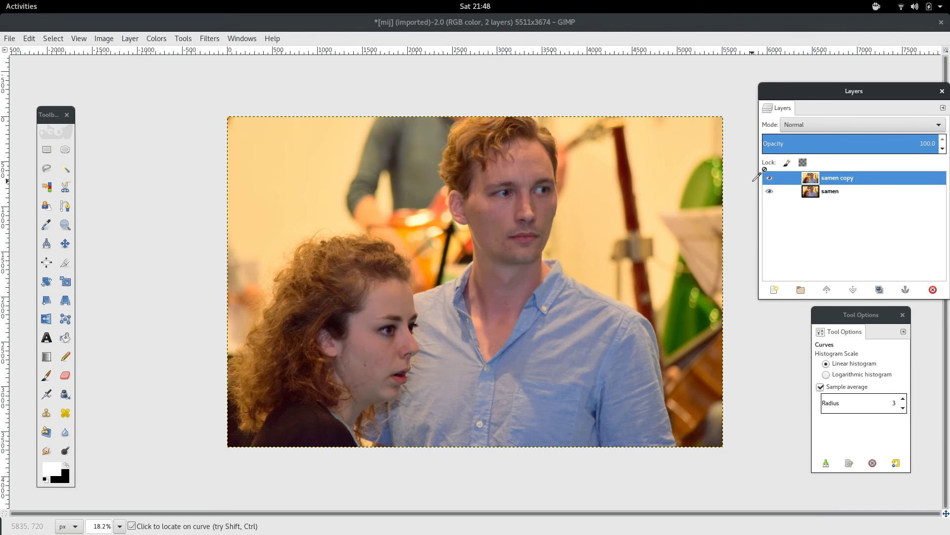
scroll(627, 164, "up", 1)
scroll(626, 164, "up", 1)
scroll(626, 163, "up", 1)
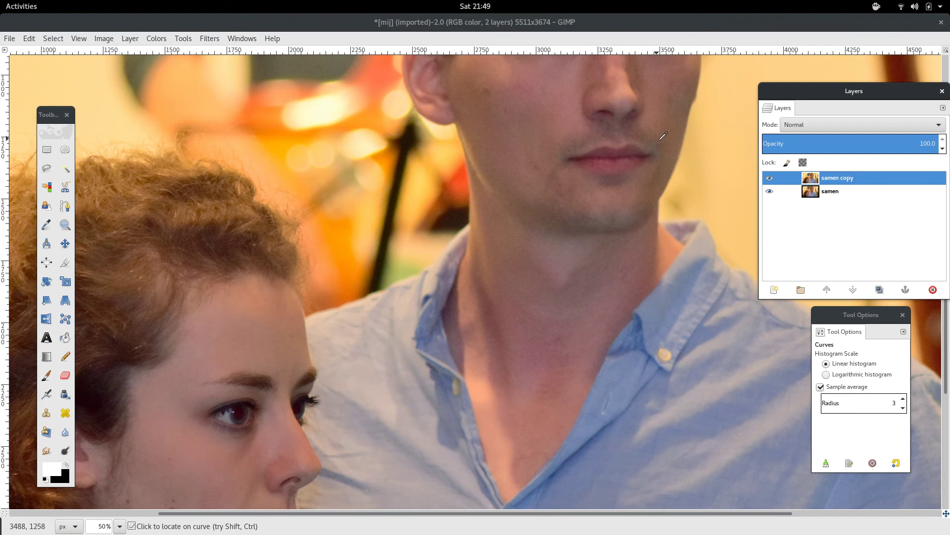
left_click(769, 178)
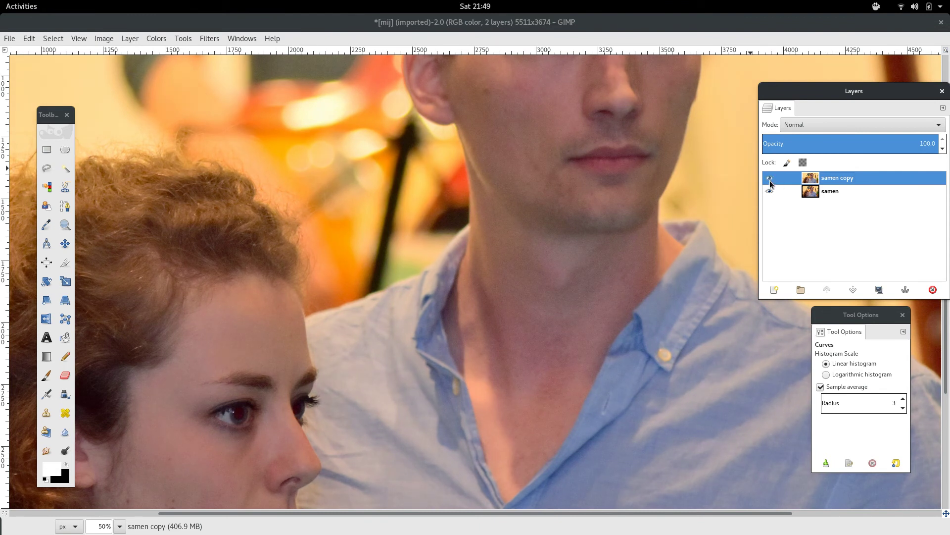
key("shift+ctrl+j")
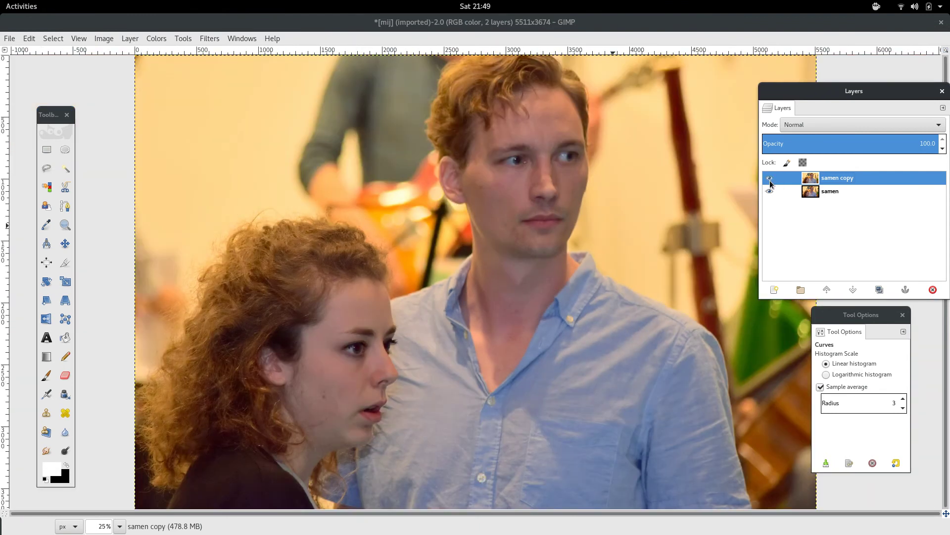
right_click(828, 180)
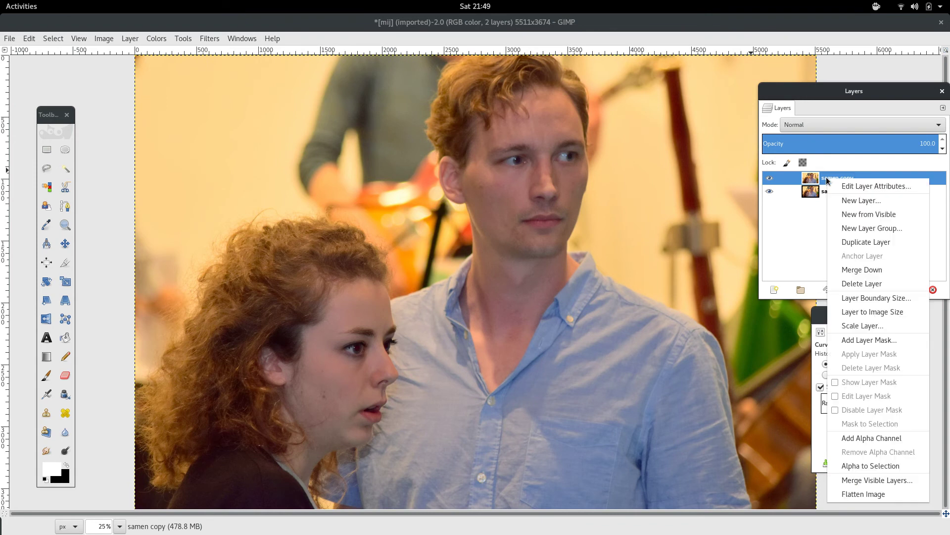
- Add a Black (full transparency) mask to the samen copy layer
left_click(894, 340)
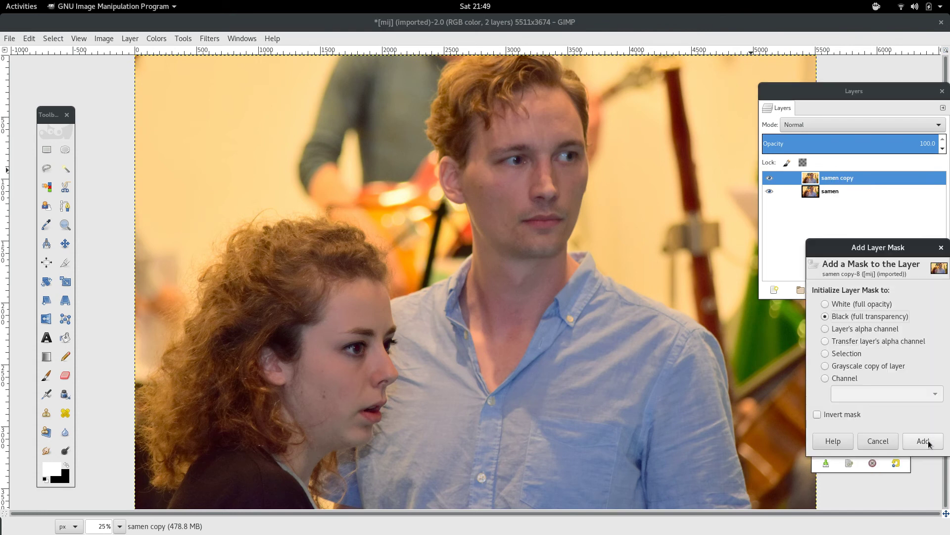
left_click(924, 439)
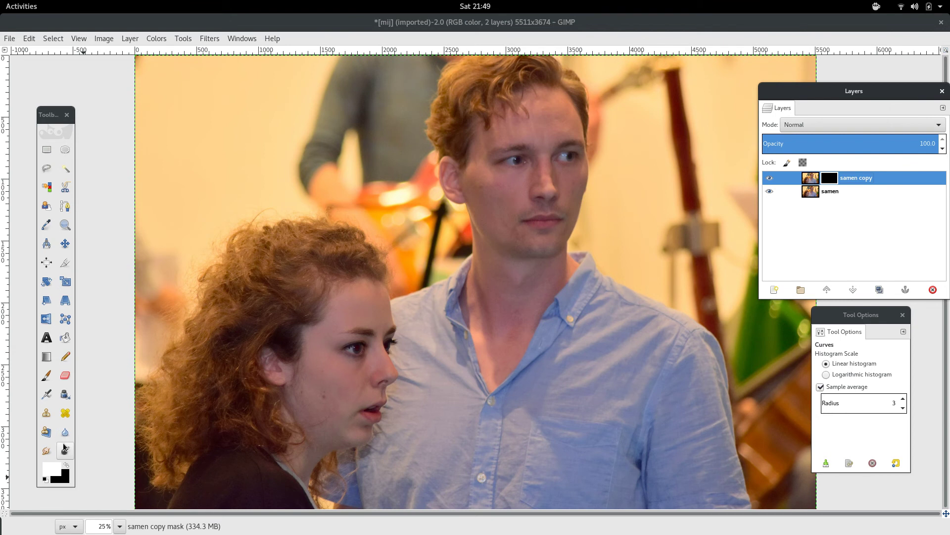
- Paint white on the mask over the woman's cheek and eye and the man's neck, checking coverage
left_click(46, 375)
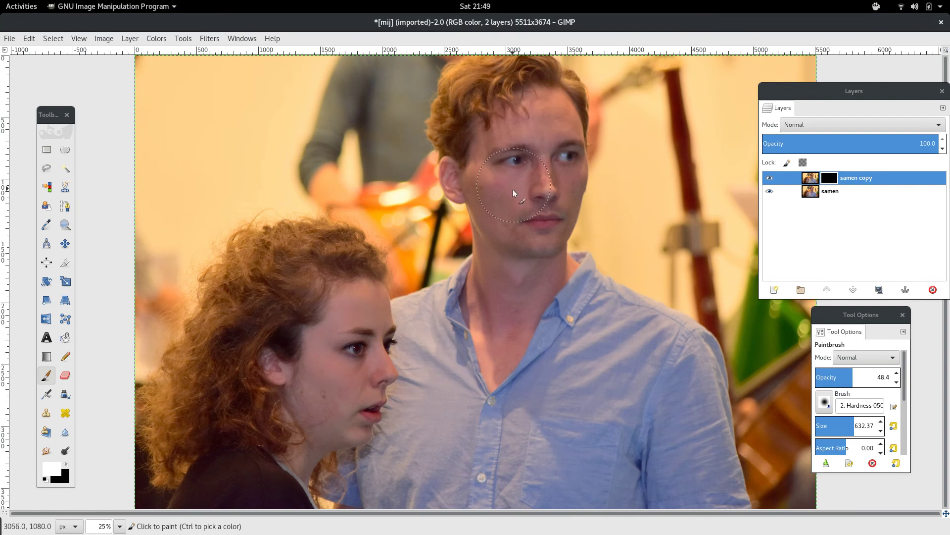
left_click(559, 173)
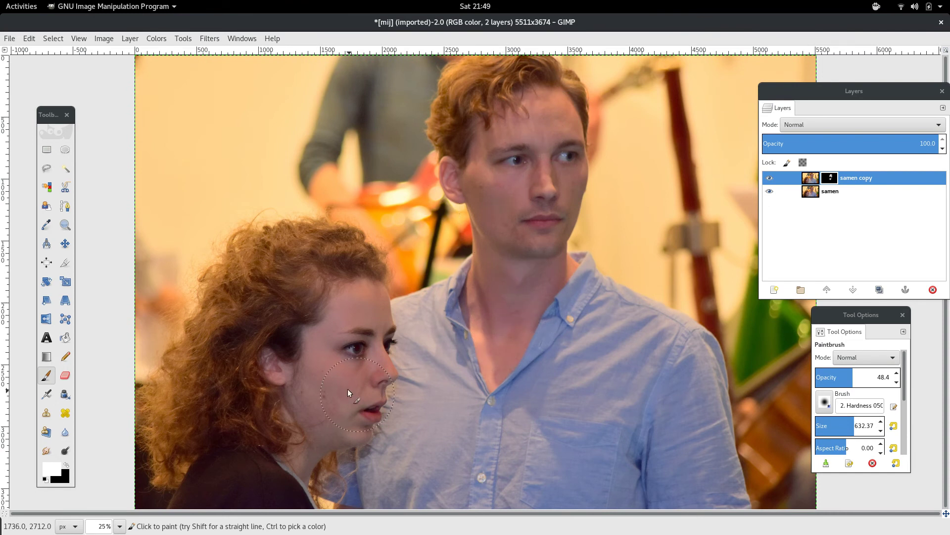
left_click_drag(325, 394, 325, 322)
left_click(769, 191)
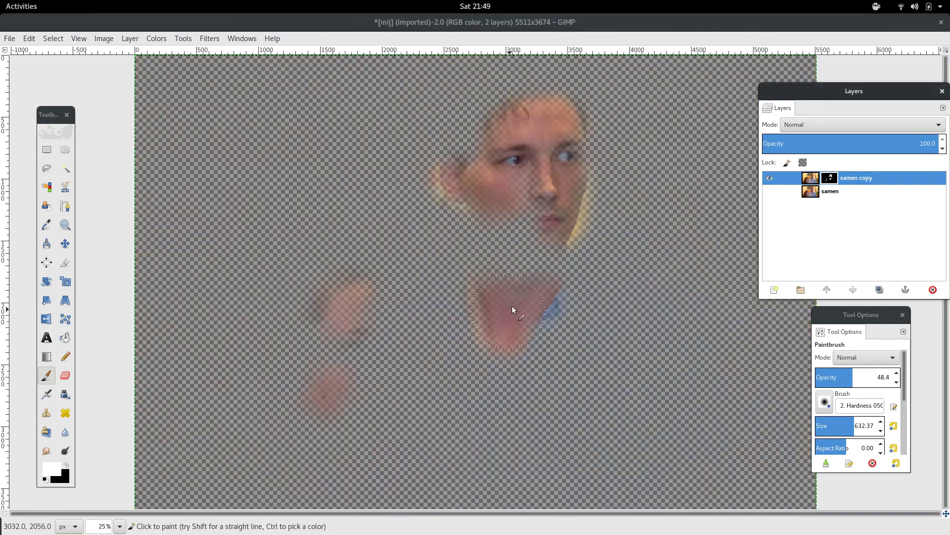
left_click_drag(477, 150, 513, 186)
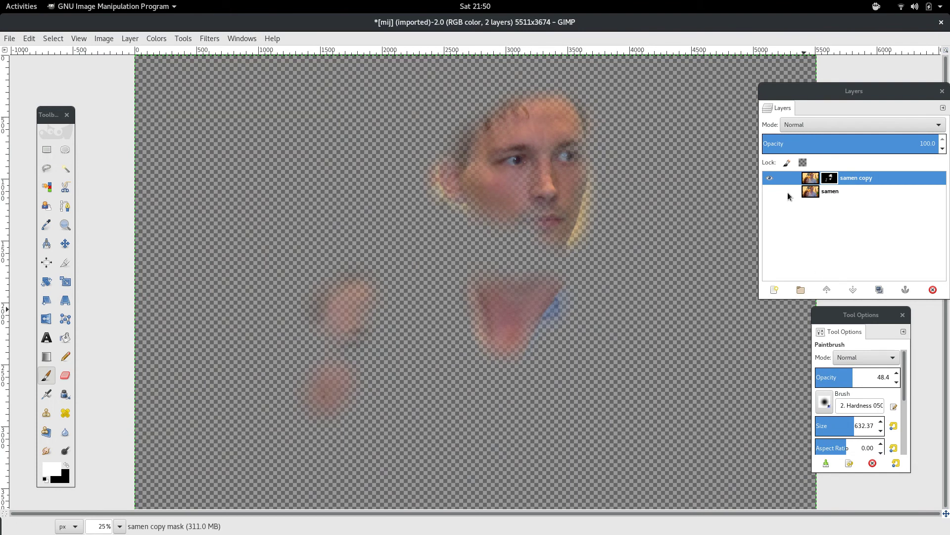
left_click(769, 191)
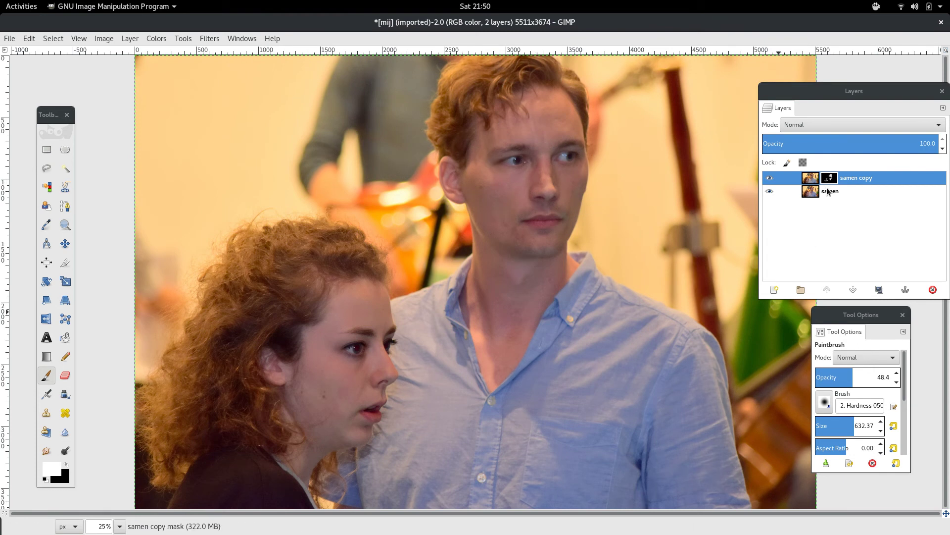
left_click(767, 190)
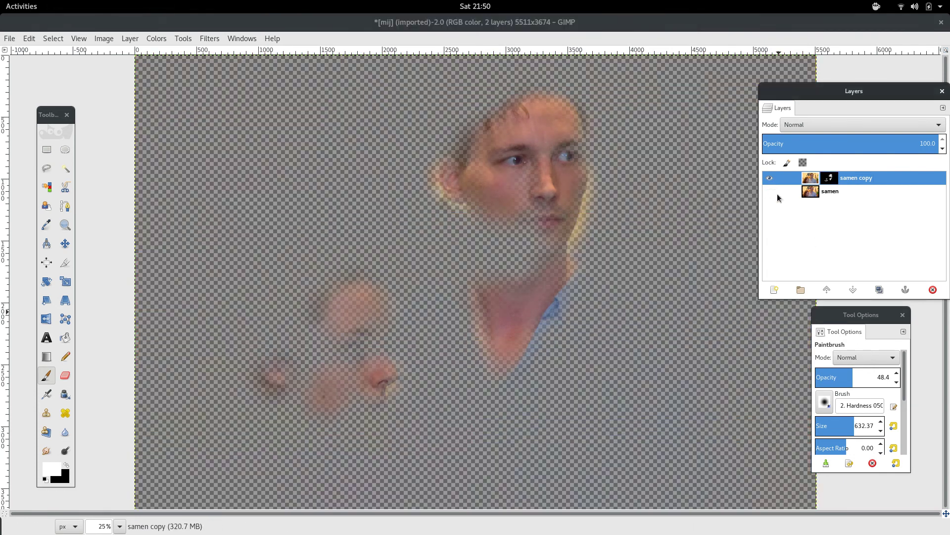
left_click(770, 191)
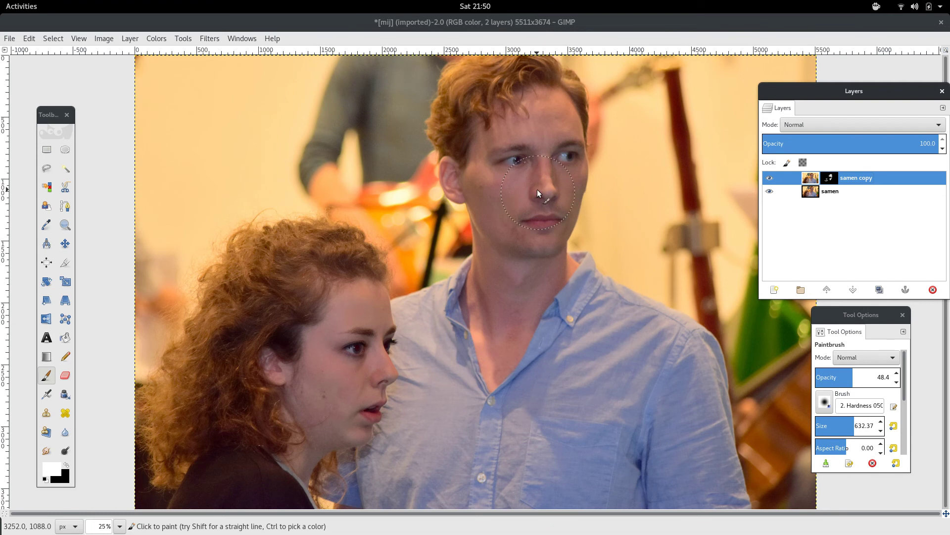
left_click(829, 178)
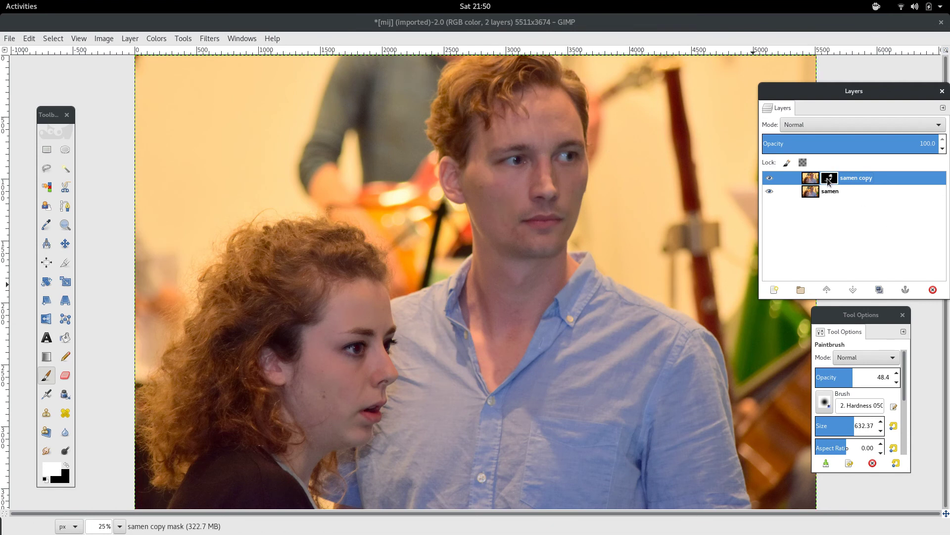
left_click(810, 178)
- Open Curves on samen copy and pull a Red channel point slightly down
right_click(609, 204)
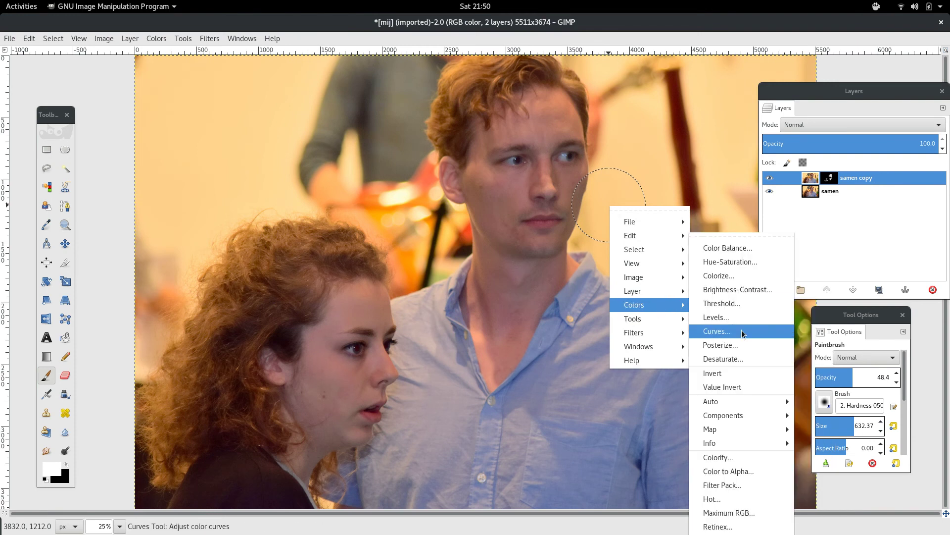
mouse_move(635, 304)
left_click(738, 334)
left_click(681, 225)
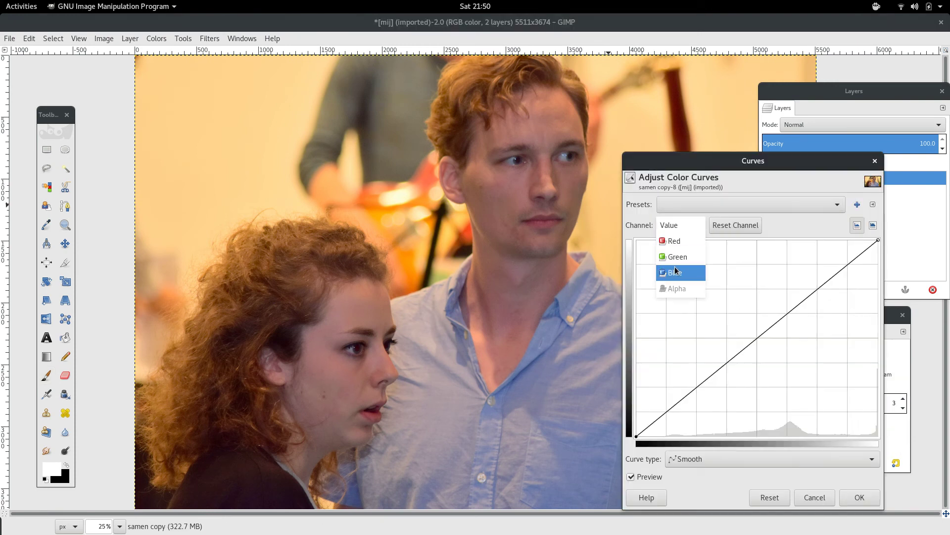
left_click(674, 241)
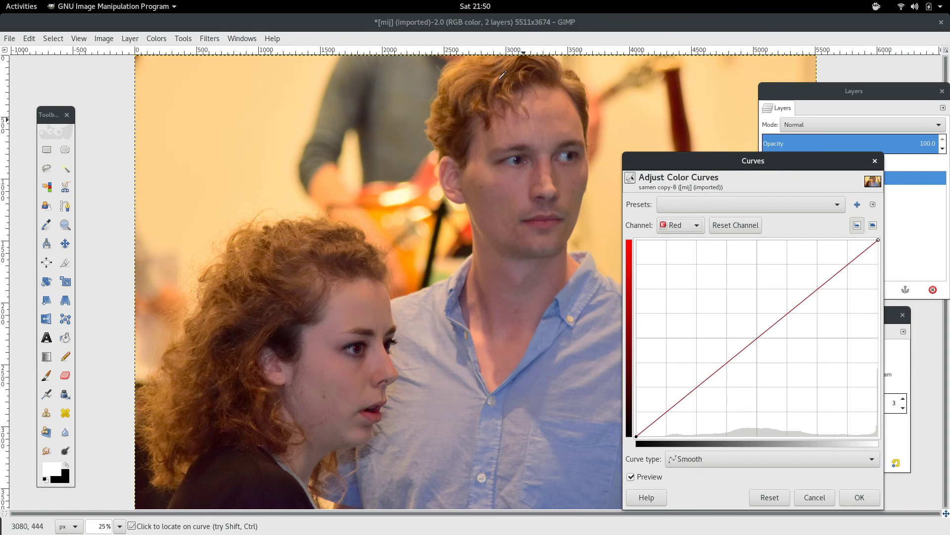
left_click(547, 118)
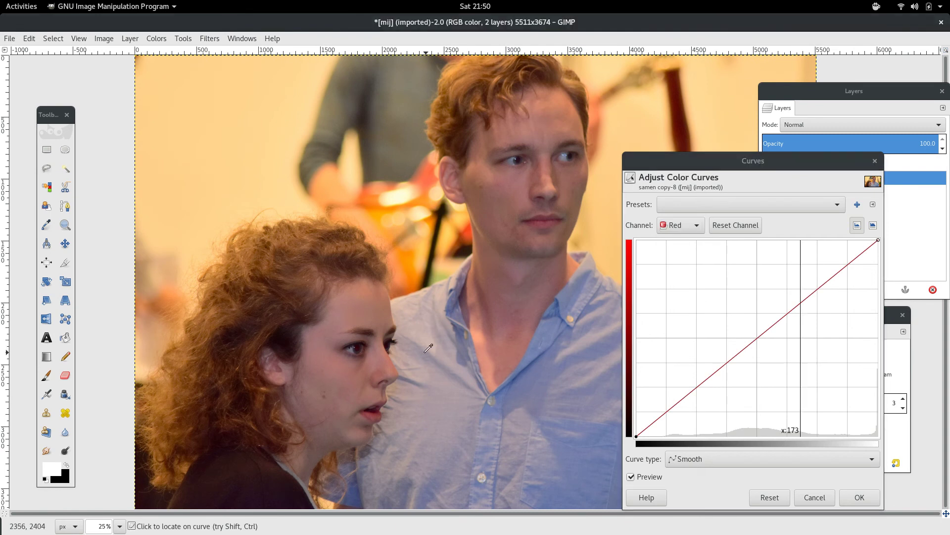
left_click(355, 304)
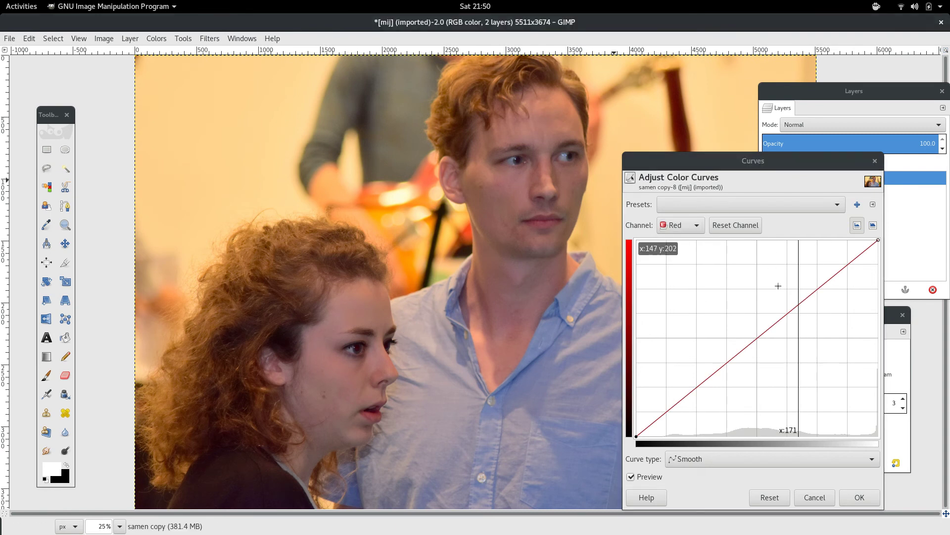
left_click(799, 307)
left_click_drag(798, 306, 798, 306)
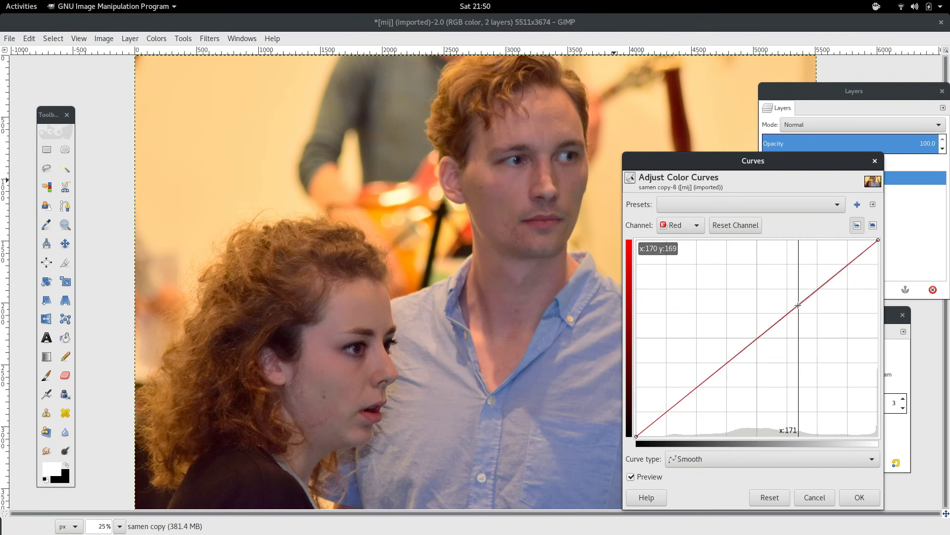
- Lower the Blue channel curve slightly, then cancel the whole Curves adjustment
left_click(676, 224)
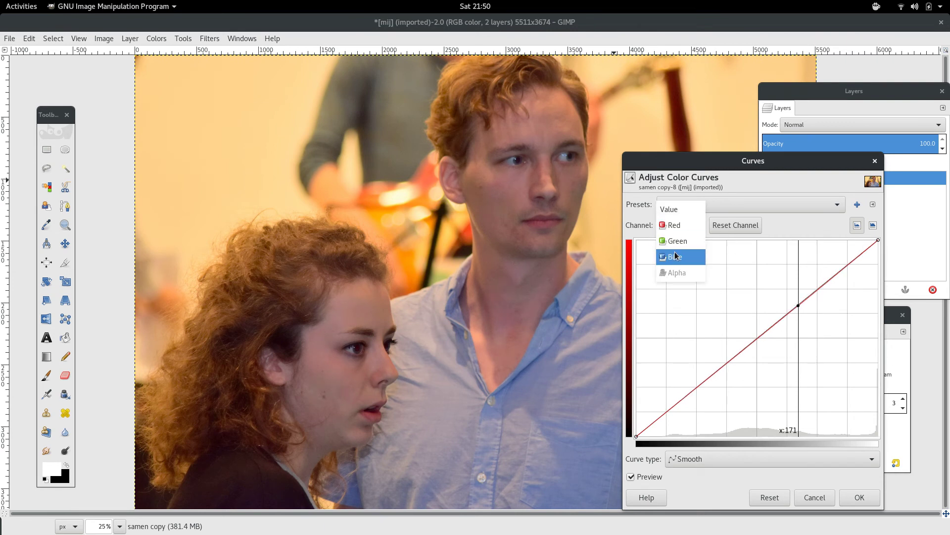
left_click(676, 256)
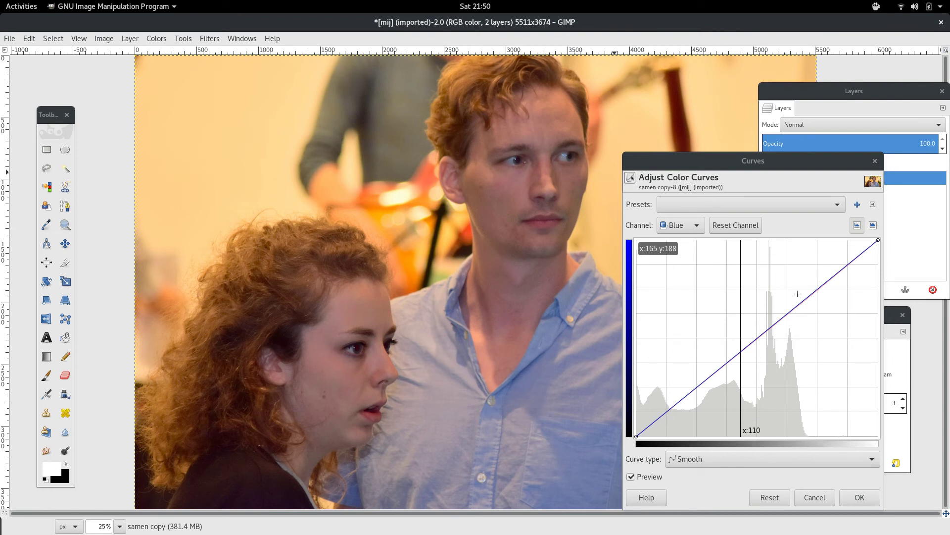
left_click_drag(741, 352, 740, 357)
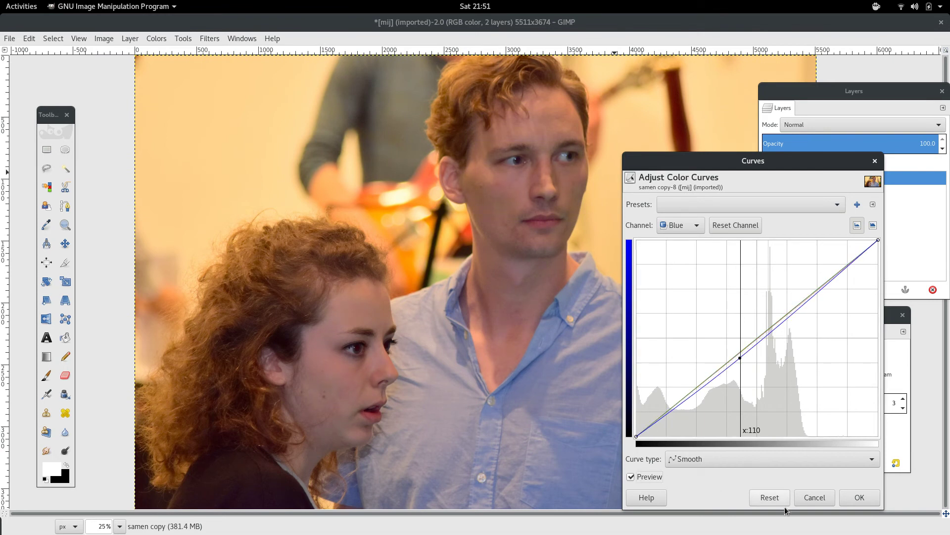
left_click(815, 497)
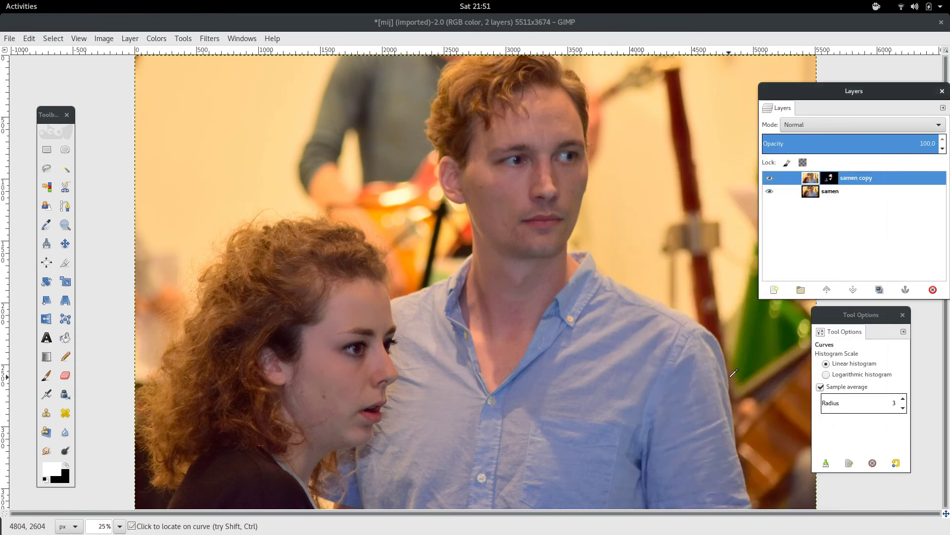
- Flatten samen copy and samen into one layer and fit the photo in view
right_click(890, 182)
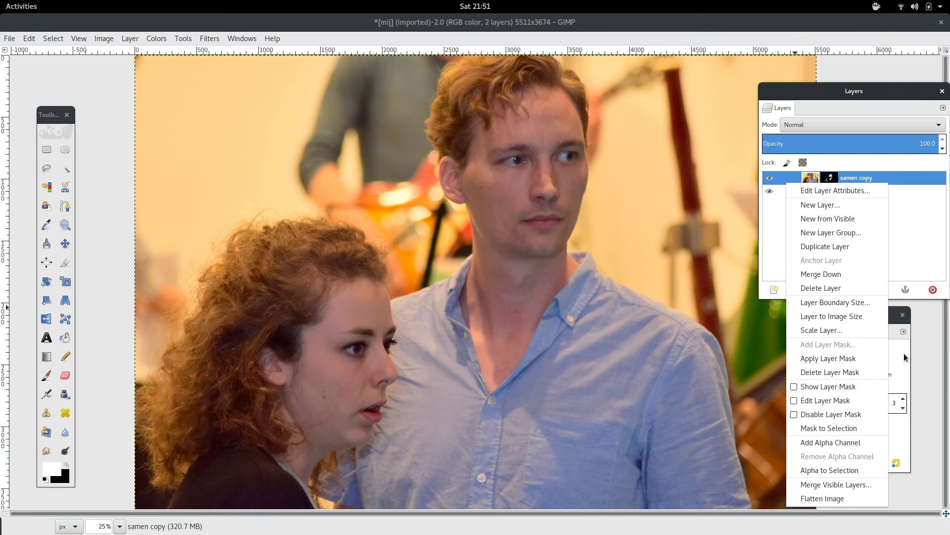
left_click(854, 497)
key("minus")
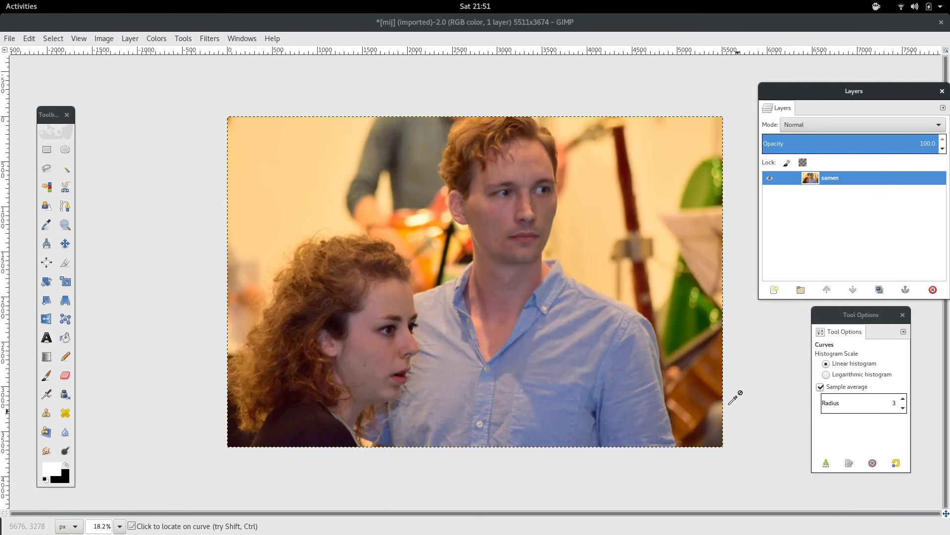
- Lift the Value curve midpoint slightly, compare with preview, and apply the brightening
right_click(510, 252)
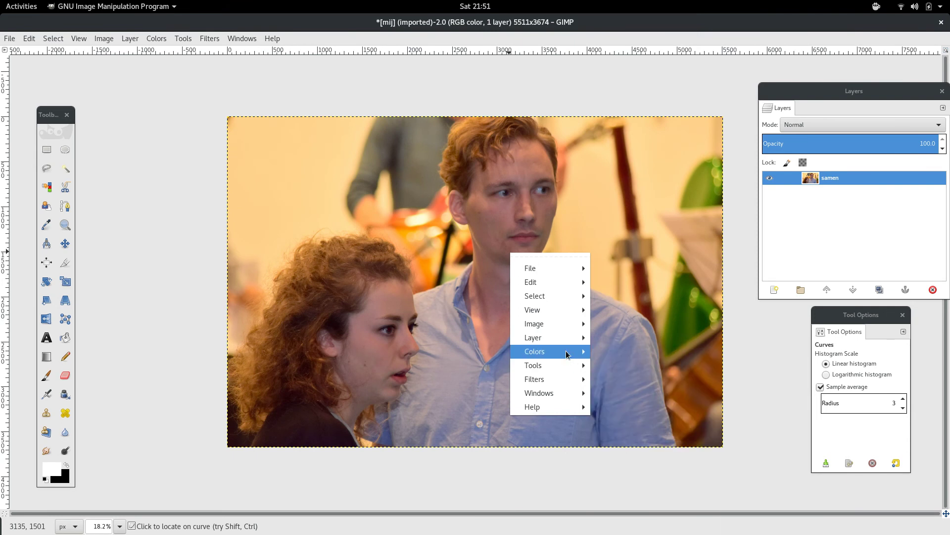
mouse_move(549, 351)
left_click(646, 332)
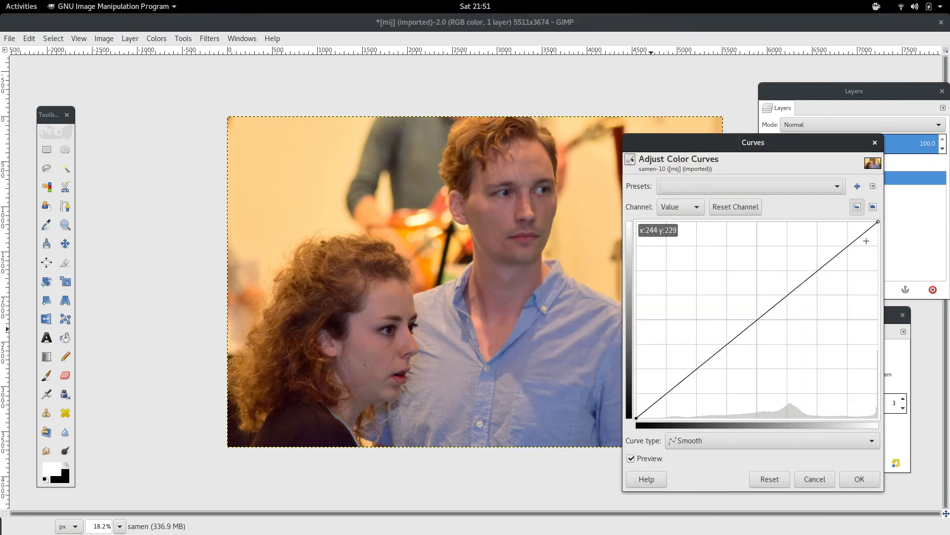
left_click_drag(829, 239, 794, 279)
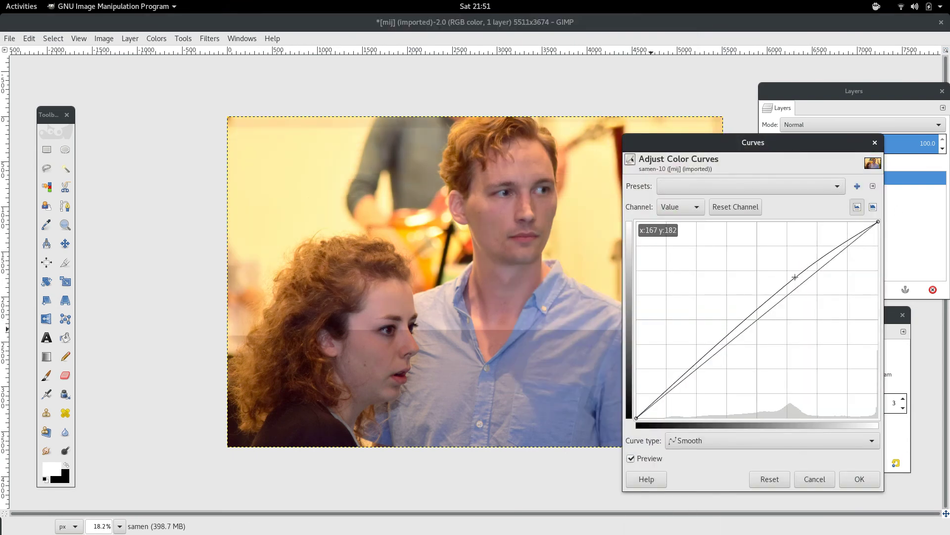
left_click(872, 207)
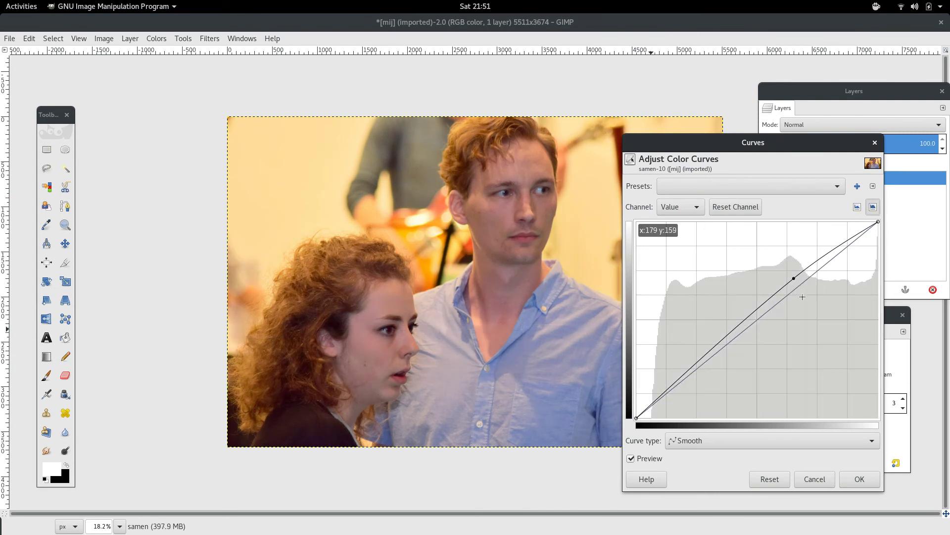
left_click_drag(798, 280, 779, 284)
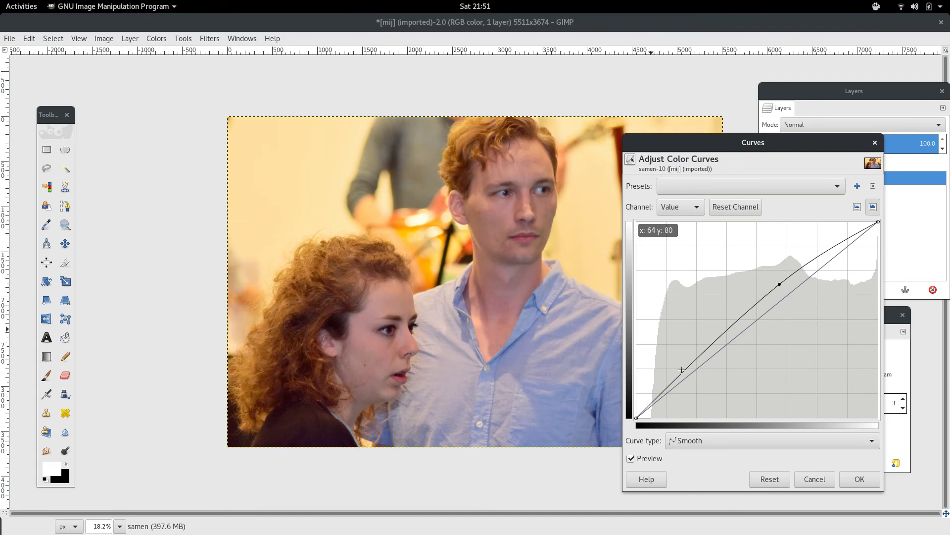
left_click(644, 460)
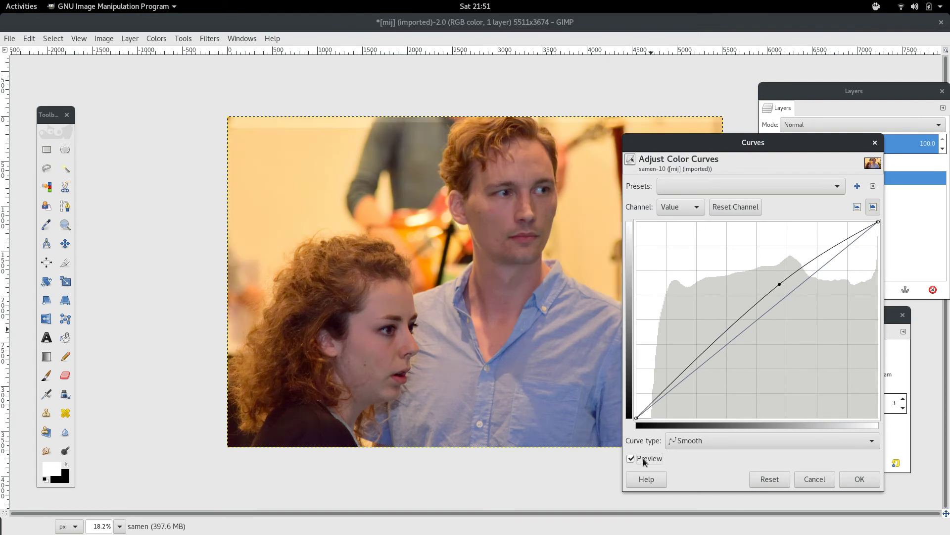
left_click_drag(780, 283, 781, 288)
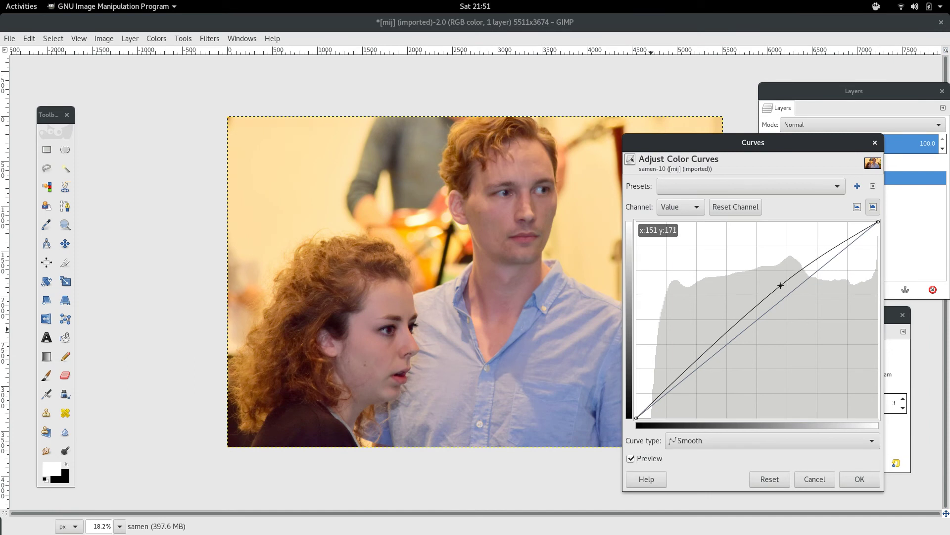
left_click(634, 458)
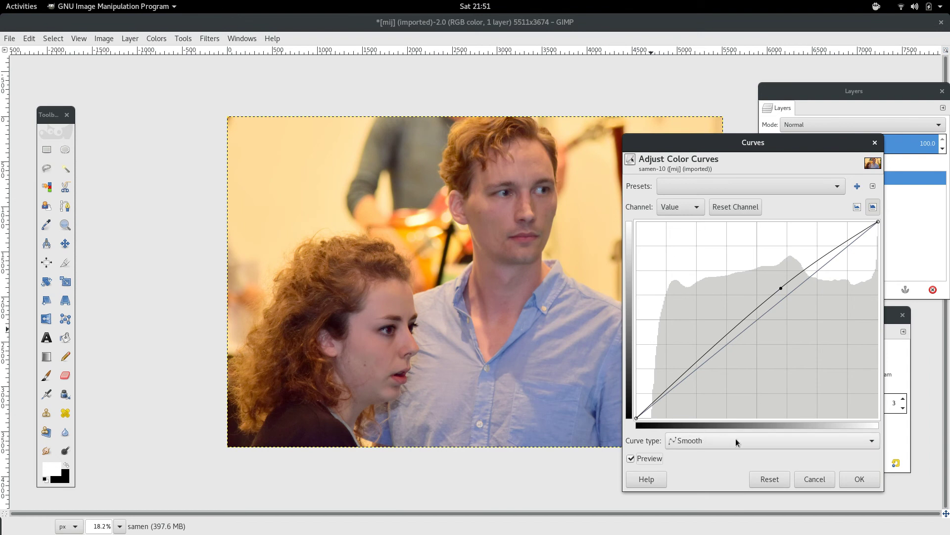
left_click(848, 479)
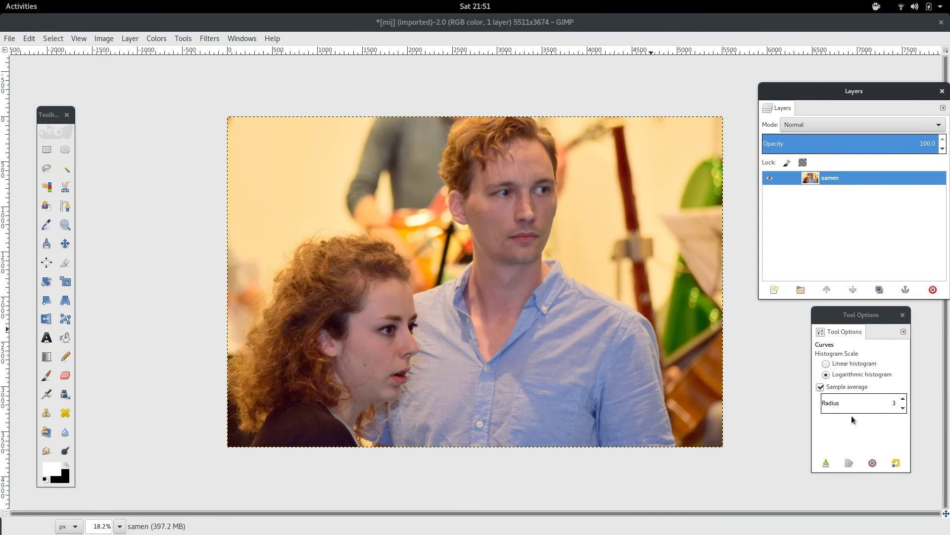
- Duplicate the flattened samen layer into a samen copy layer
left_click(877, 291)
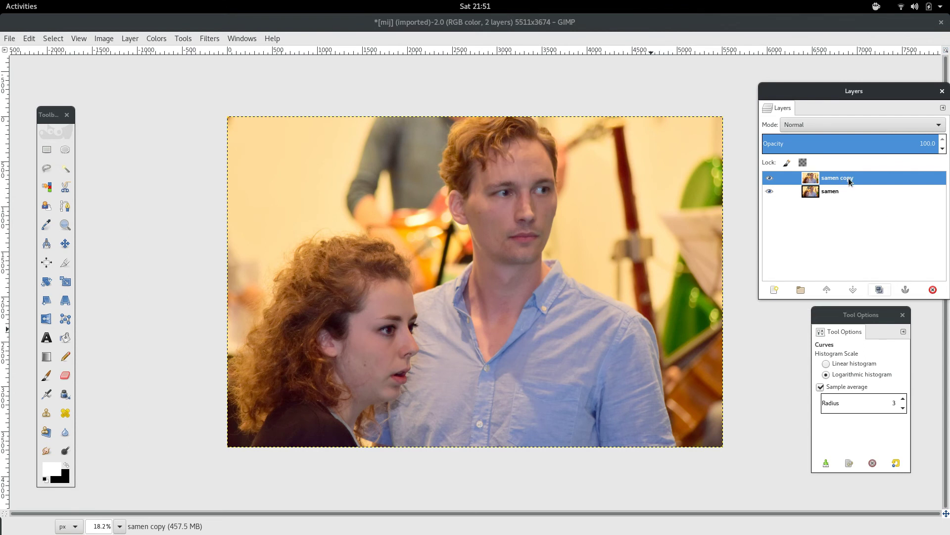
key("1")
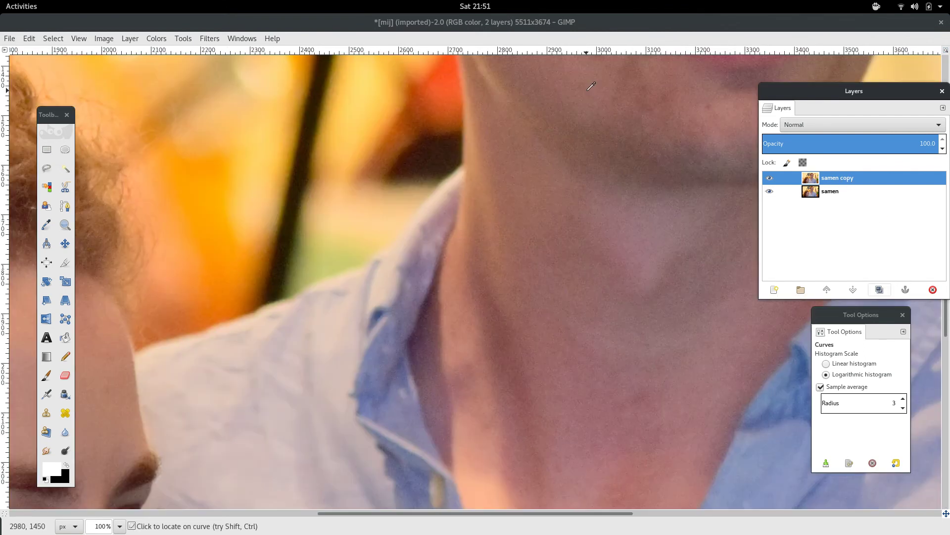
key("minus")
key("minus")
key("minus")
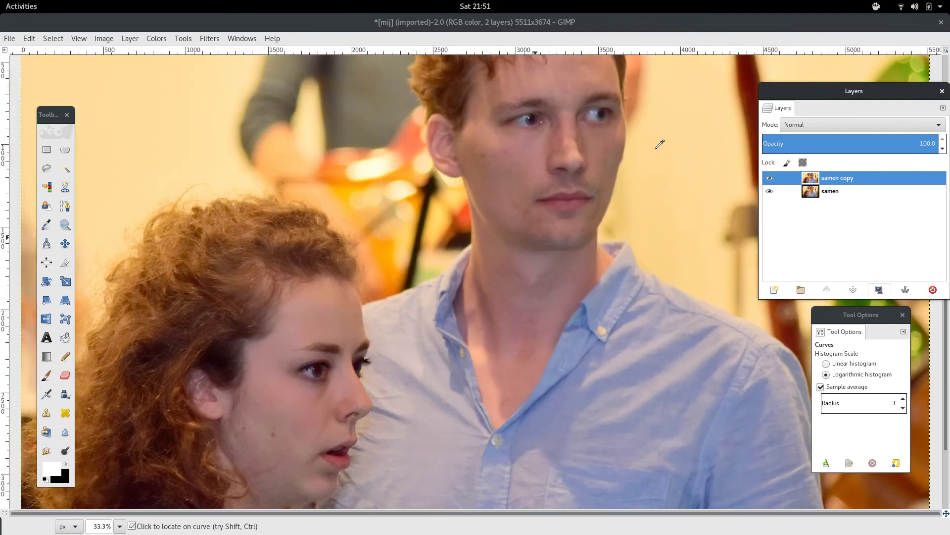
key("minus")
left_click_drag(829, 111, 762, 258)
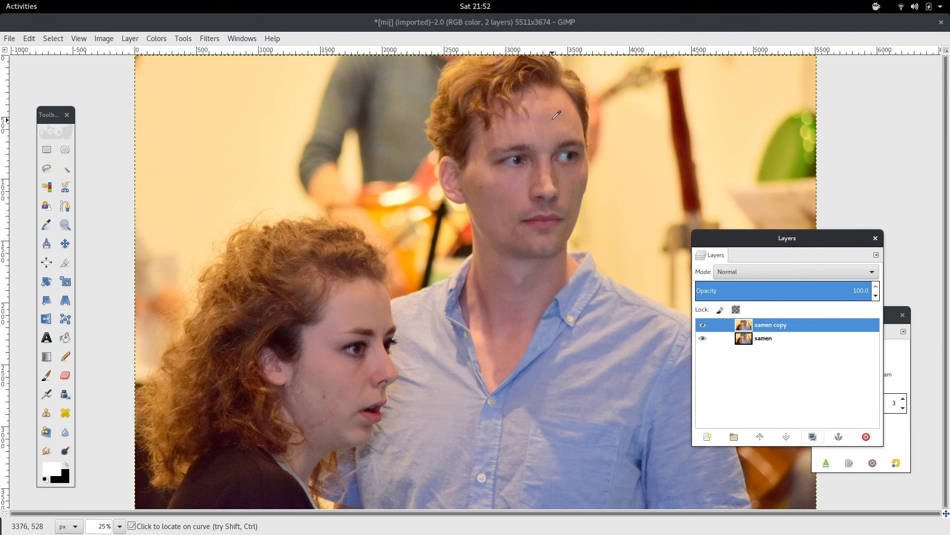
- Trial a Green channel midtone curve adjustment on the copy, then reset it
right_click(519, 97)
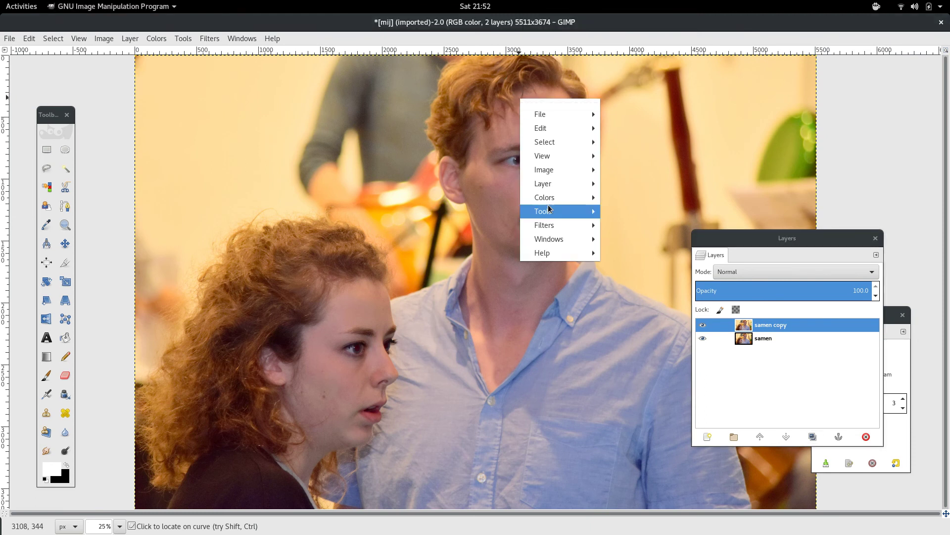
left_click(647, 286)
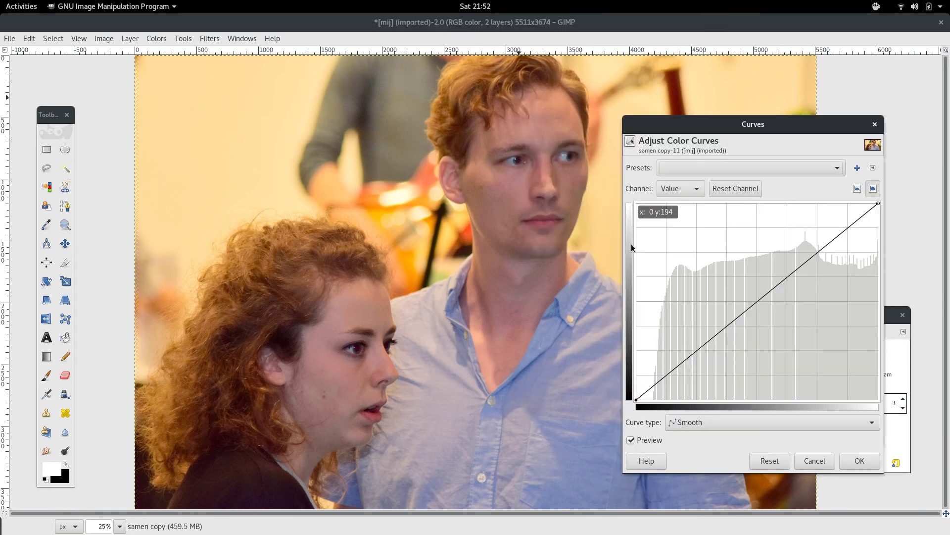
left_click(666, 188)
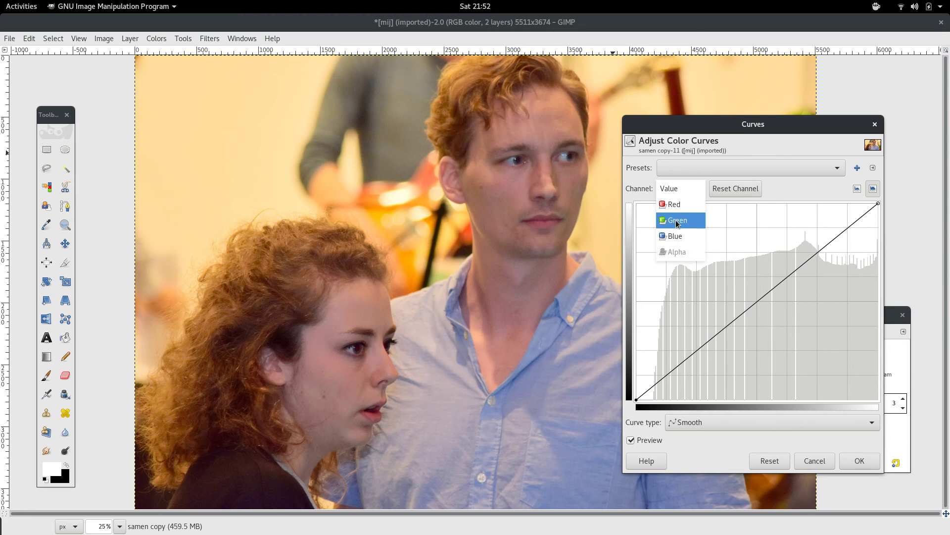
left_click(678, 220)
left_click(752, 289)
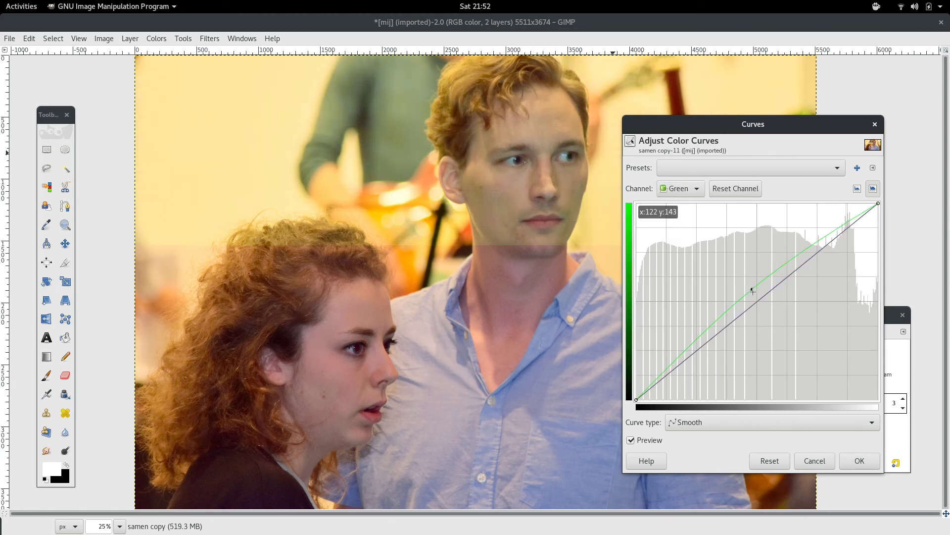
left_click_drag(752, 291, 753, 306)
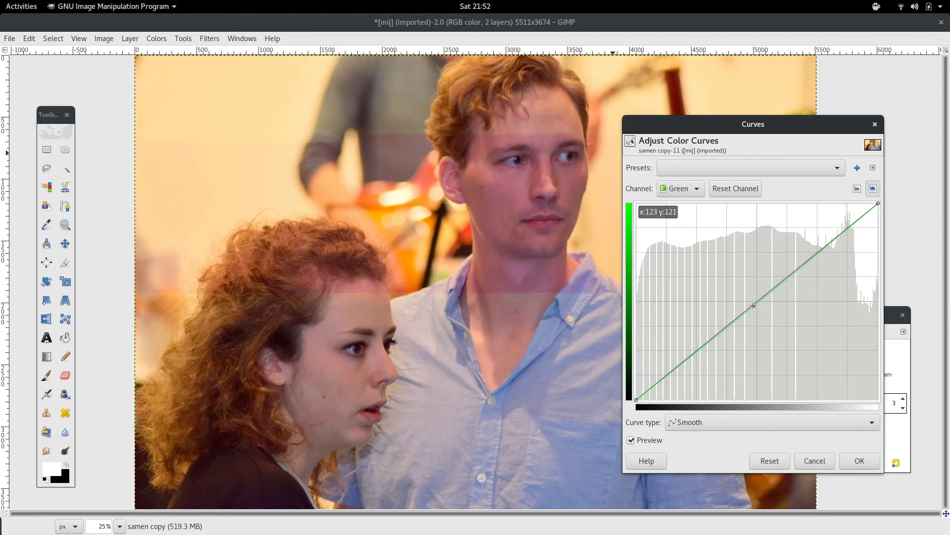
left_click(786, 460)
- Try raising the Blue curve shadows, then cancel Curves and zoom to 100%
left_click(668, 192)
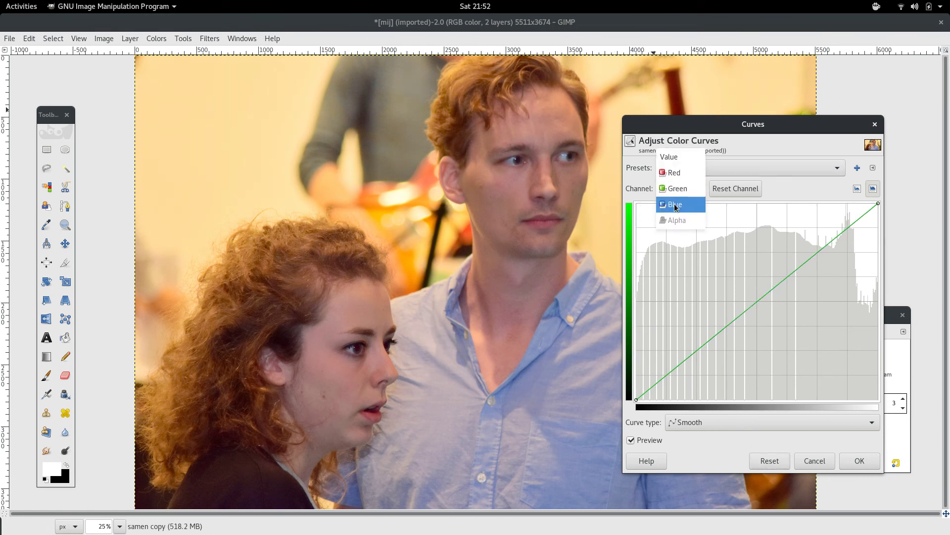
left_click(674, 204)
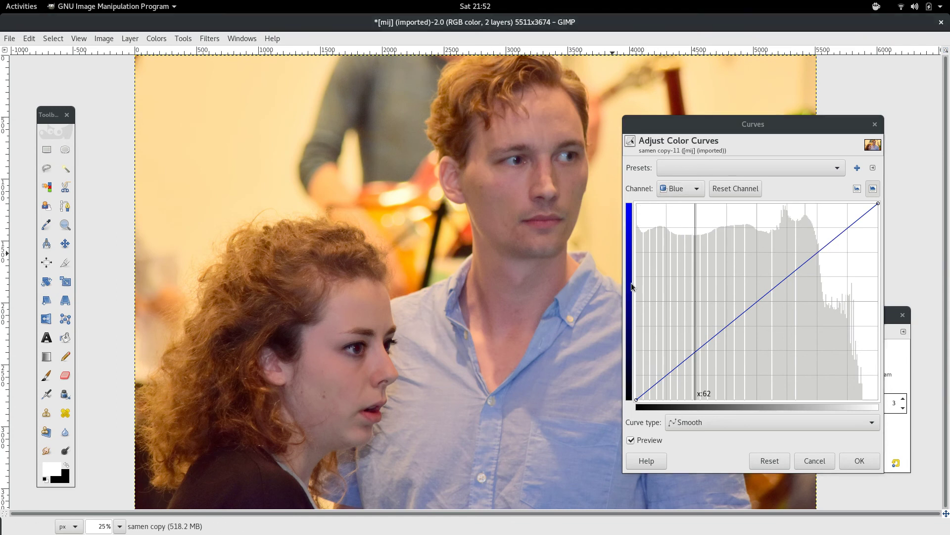
mouse_move(708, 342)
left_mouse_down()
mouse_move(693, 323)
mouse_move(701, 333)
left_mouse_up()
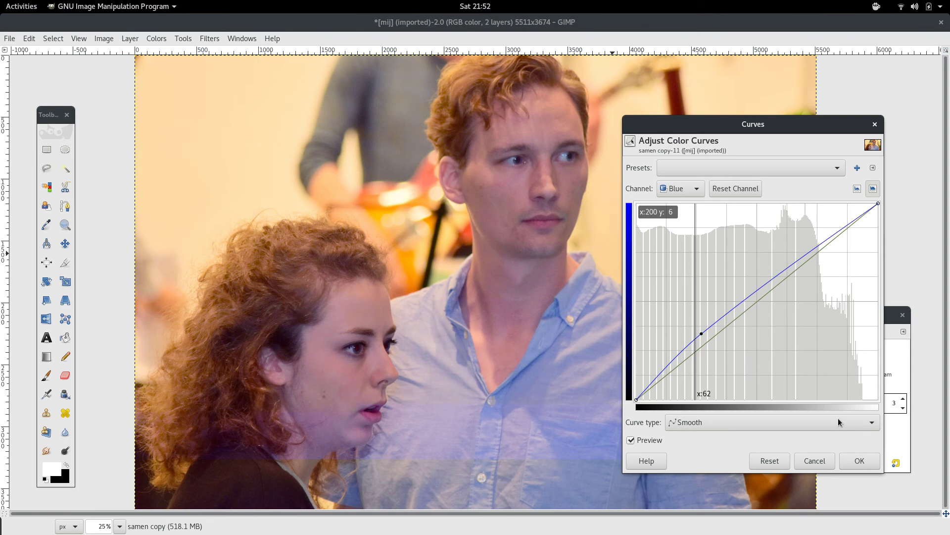
left_click(827, 462)
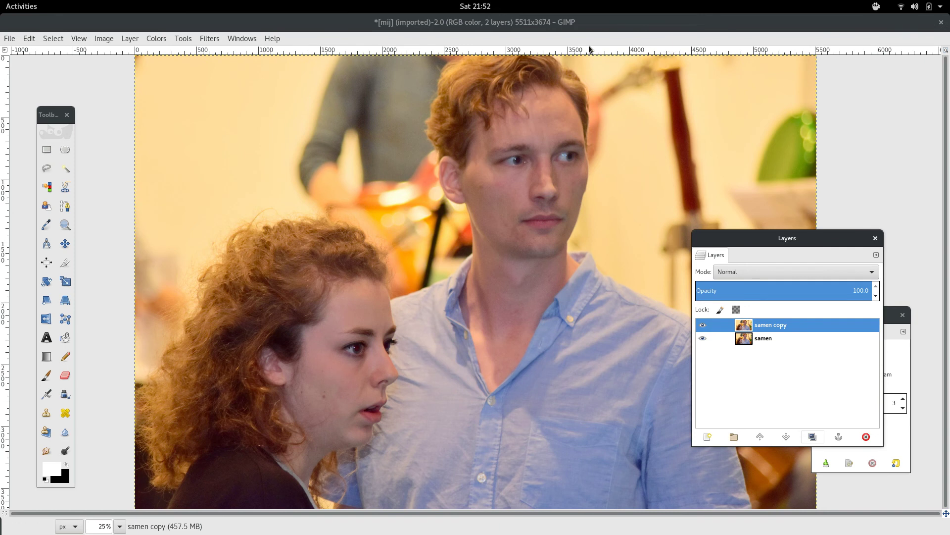
key("1")
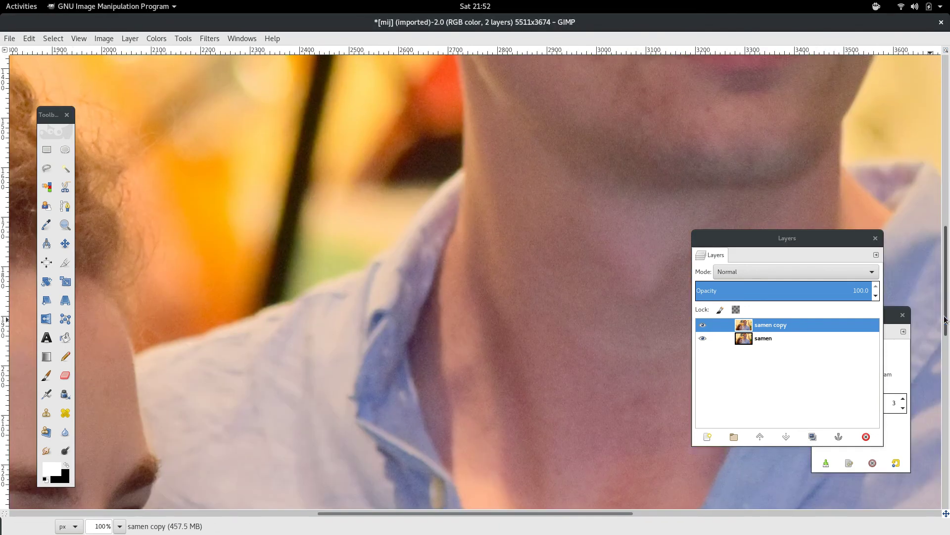
scroll(947, 350, "up", 10)
left_click_drag(803, 237, 345, 216)
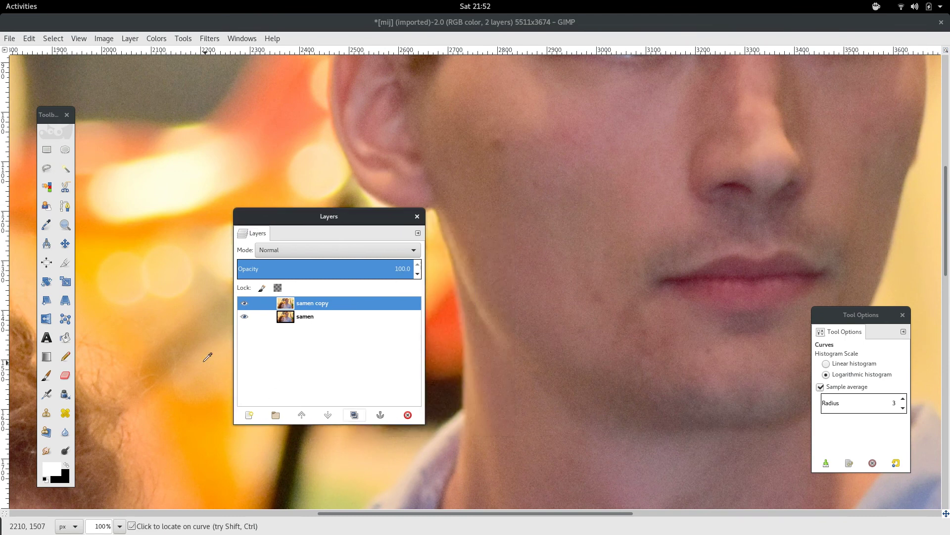
- Set the Heal tool to size 80.92 and pick a clean-skin source
left_click(70, 417)
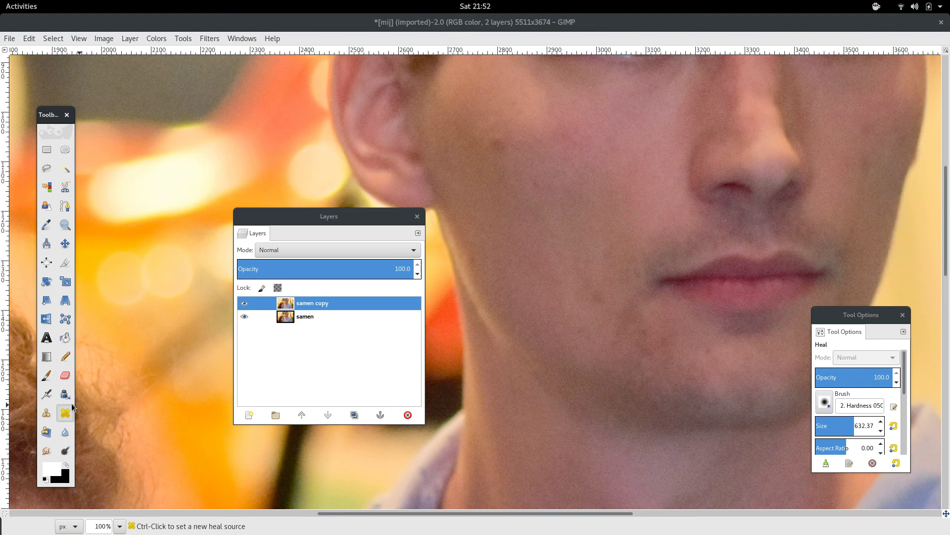
left_click(830, 424)
left_click(822, 425)
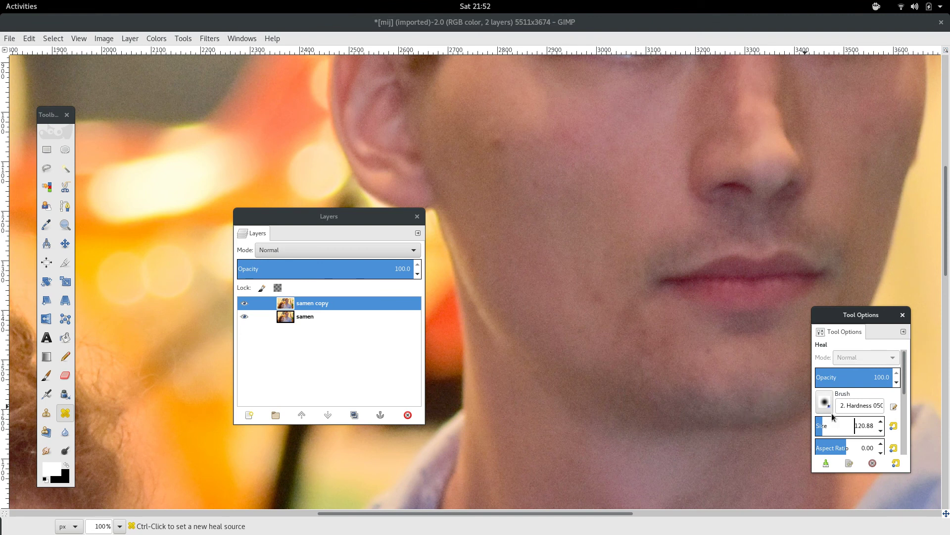
left_click(818, 425)
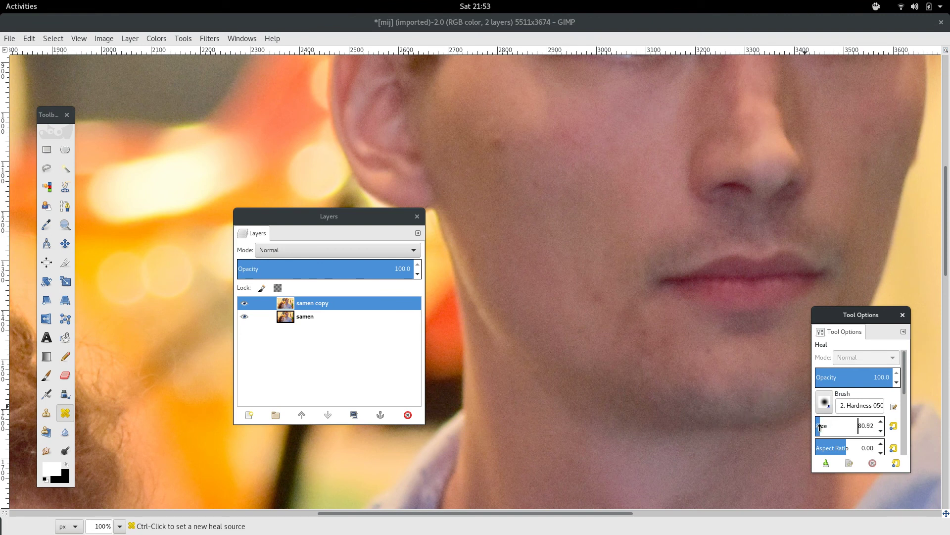
left_click(585, 221, "ctrl")
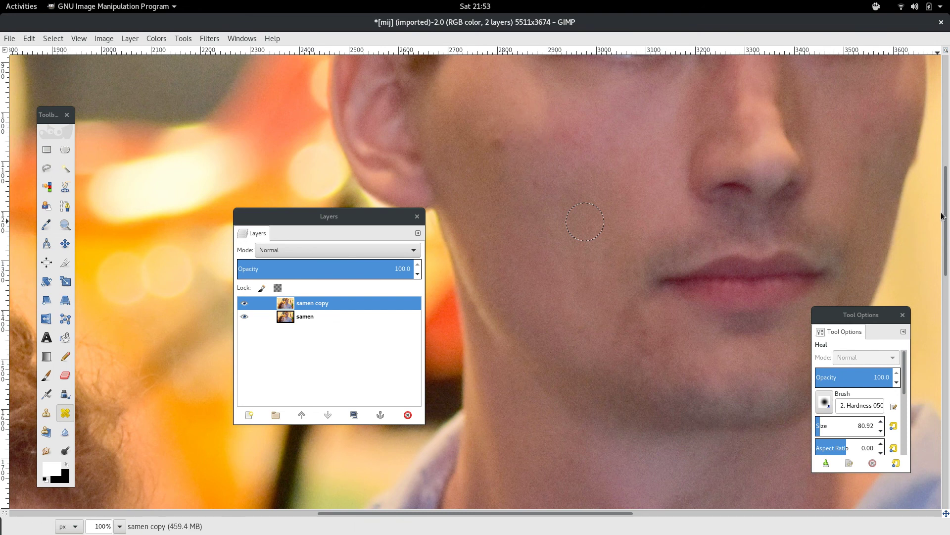
- Set a heal source near the eyes and move the Layers panel off the faces
scroll(853, 167, "up", 3)
left_click(843, 181, "ctrl")
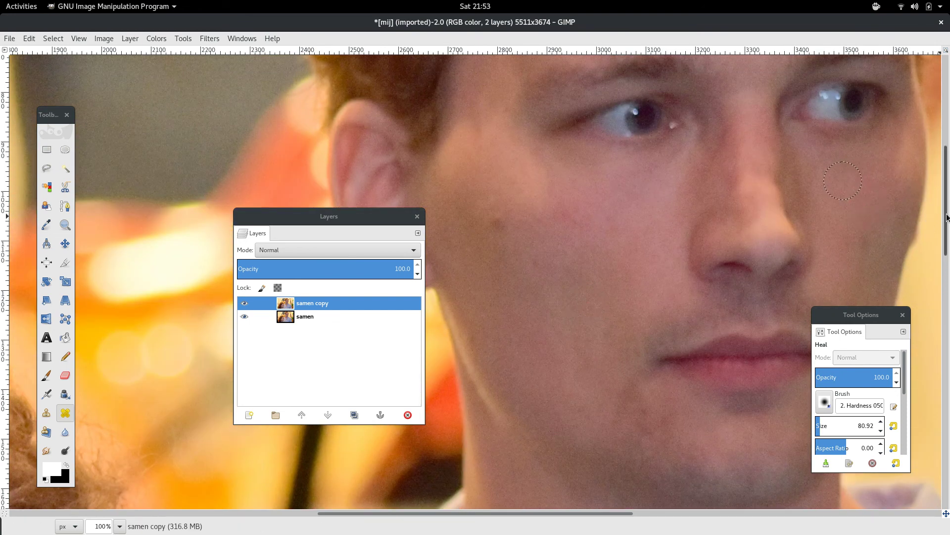
scroll(841, 232, "down", 3)
scroll(742, 257, "down", 3)
scroll(677, 271, "down", 1)
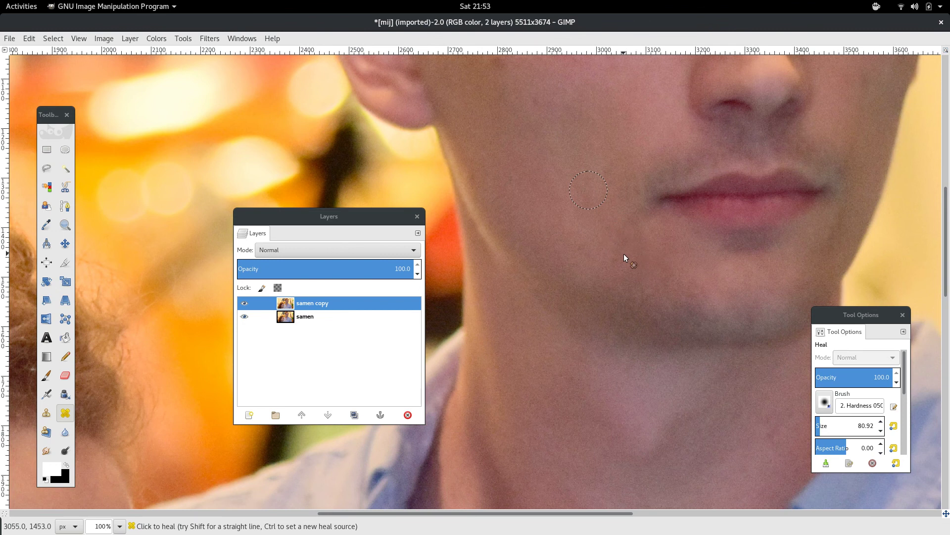
left_click_drag(947, 241, 949, 317)
left_click_drag(622, 514, 489, 513)
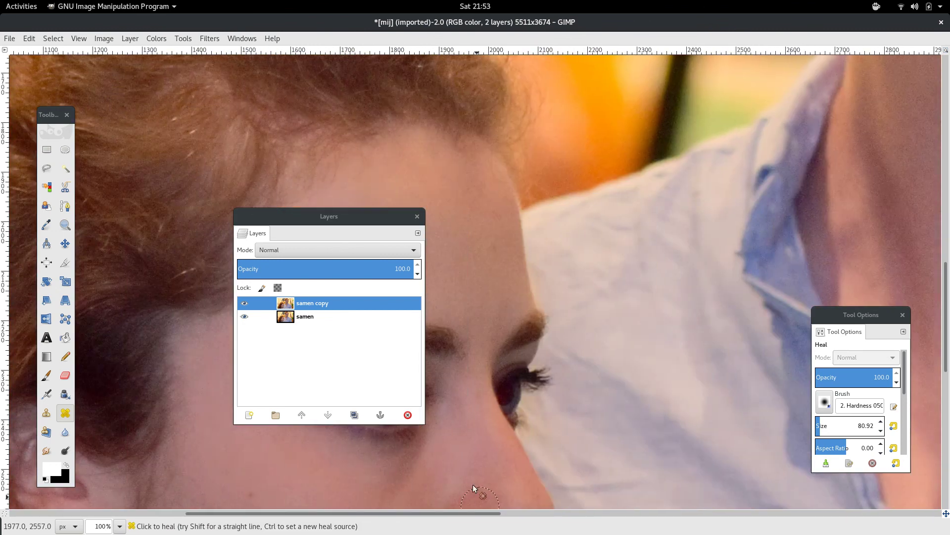
left_click_drag(329, 216, 805, 311)
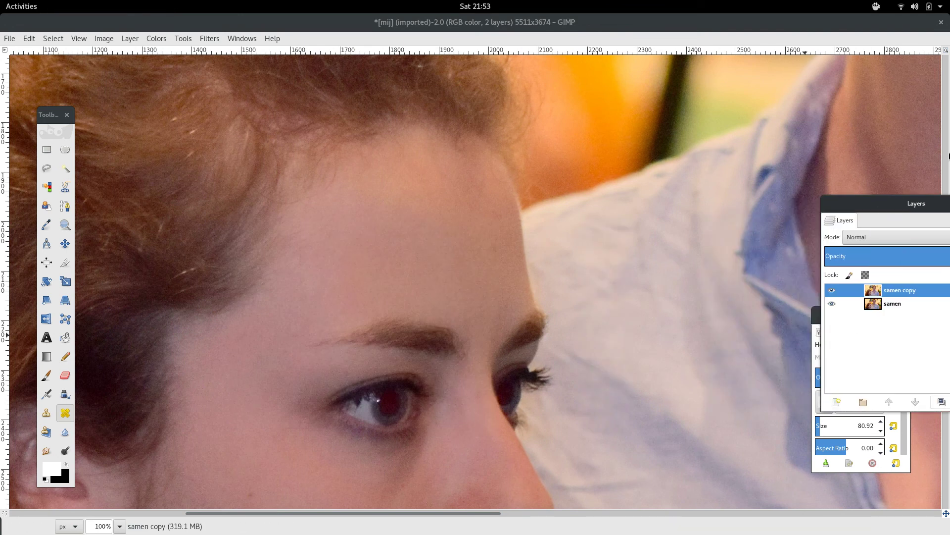
left_click_drag(906, 211, 844, 181)
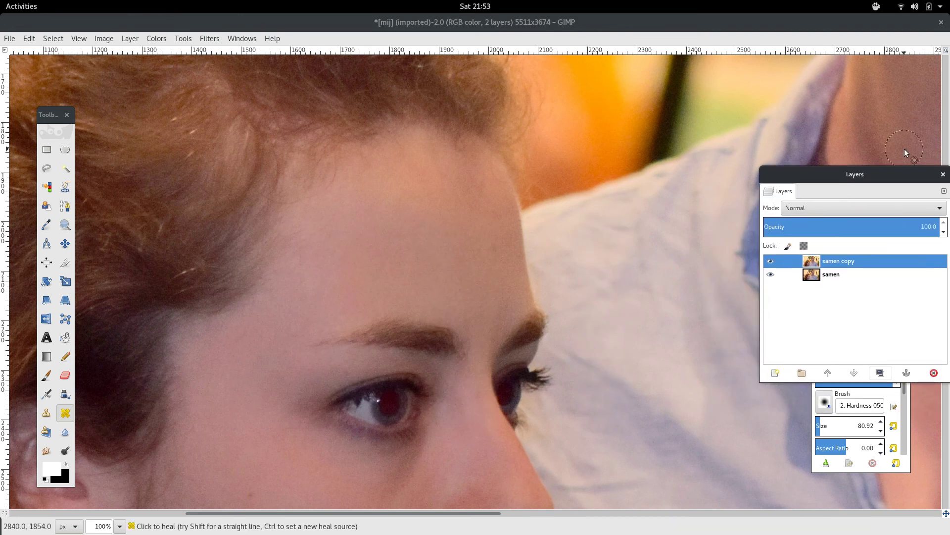
left_click_drag(906, 175, 824, 116)
left_click_drag(943, 329, 936, 412)
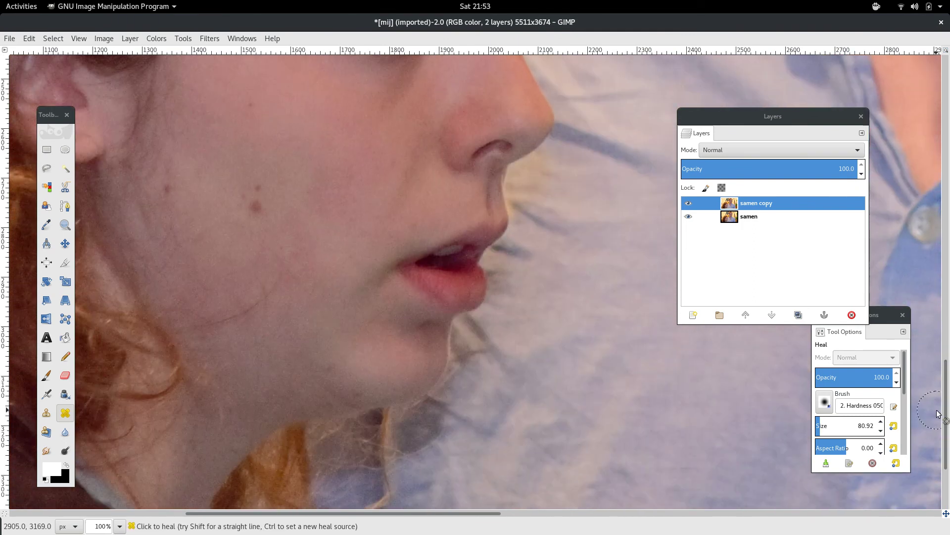
left_click_drag(943, 408, 892, 318)
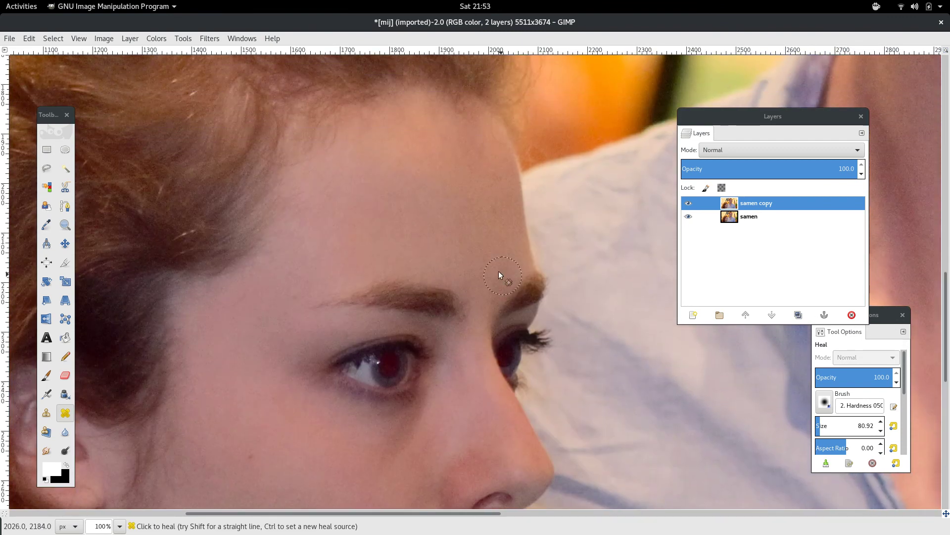
- Heal the woman's forehead at 200% zoom near the eye, then make black the foreground
left_click(481, 232, "ctrl")
left_click_drag(946, 340, 918, 401)
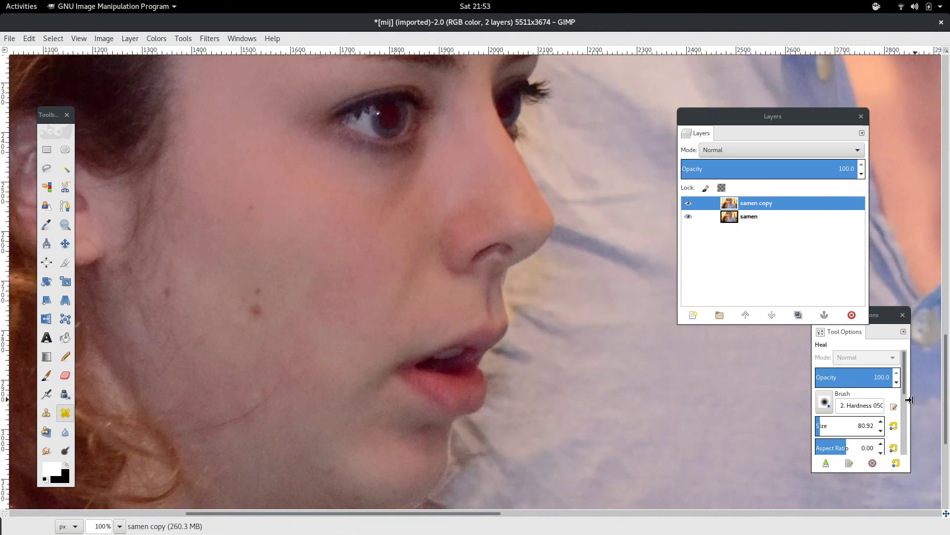
key("minus")
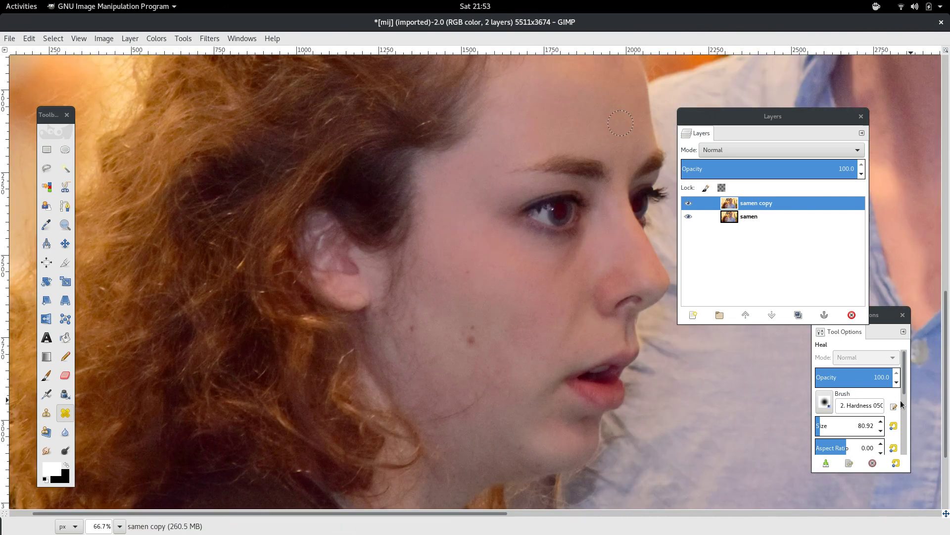
key("1")
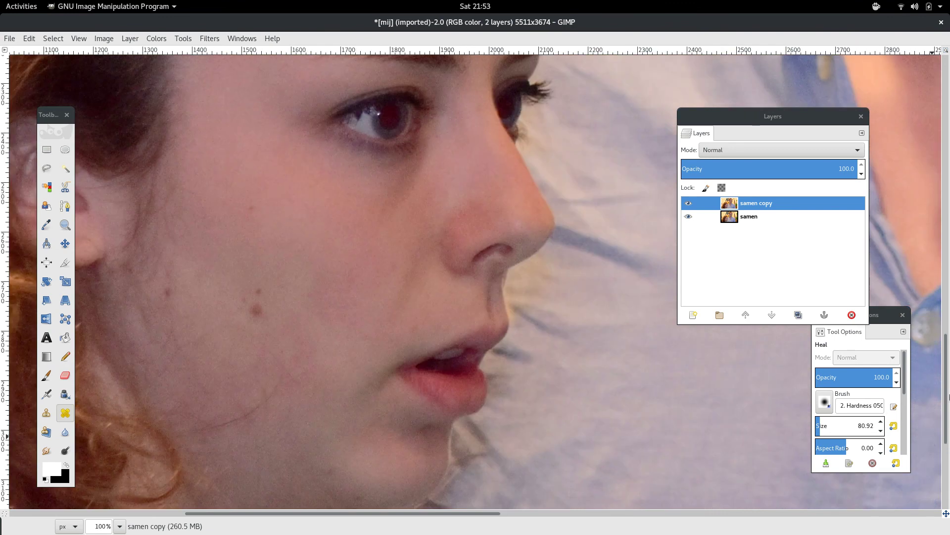
scroll(936, 329, "up", 1)
scroll(936, 329, "up", 4)
key("2")
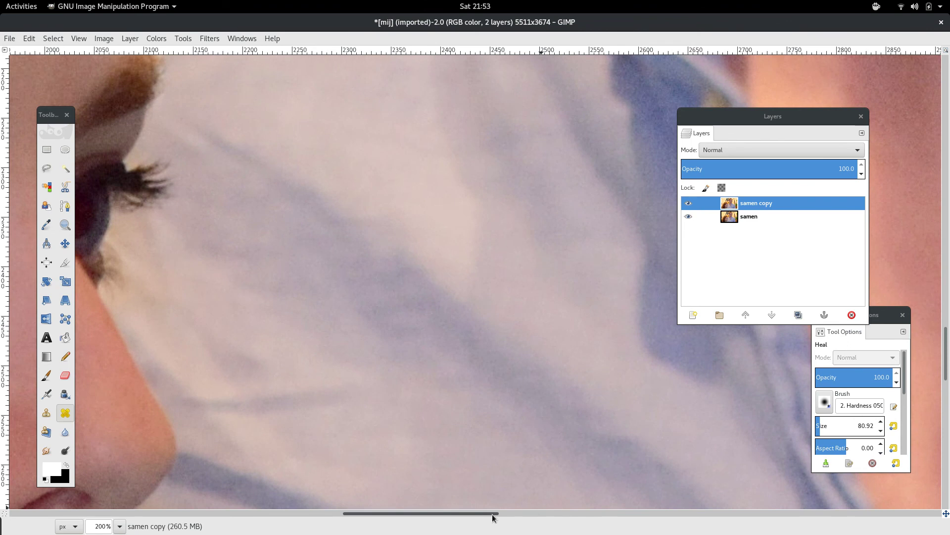
left_click_drag(495, 514, 404, 510)
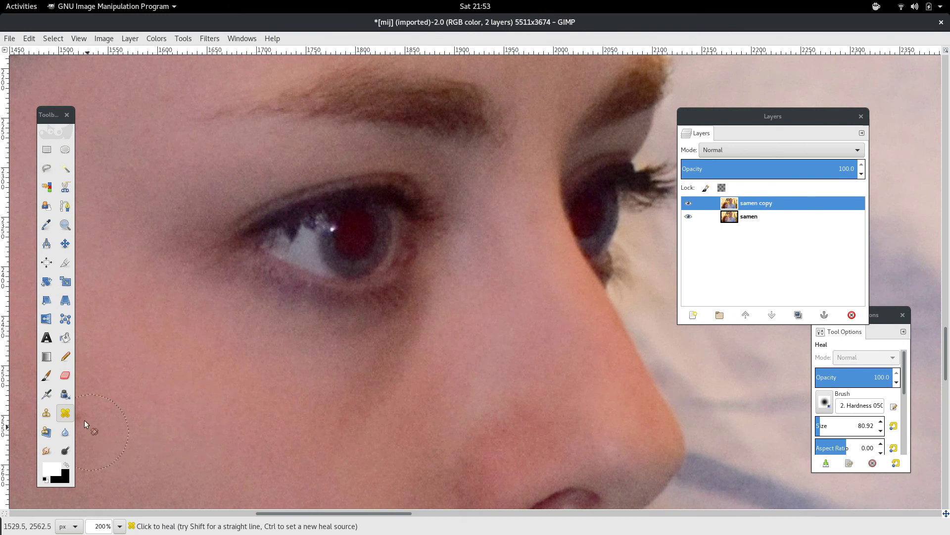
left_click(68, 462)
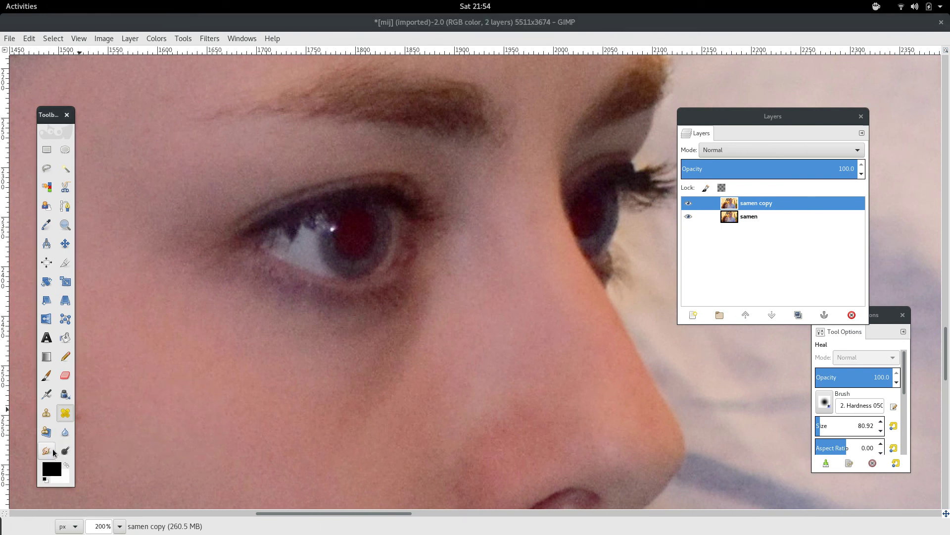
- Flatten the retouched layers and duplicate the result as samen copy
right_click(780, 206)
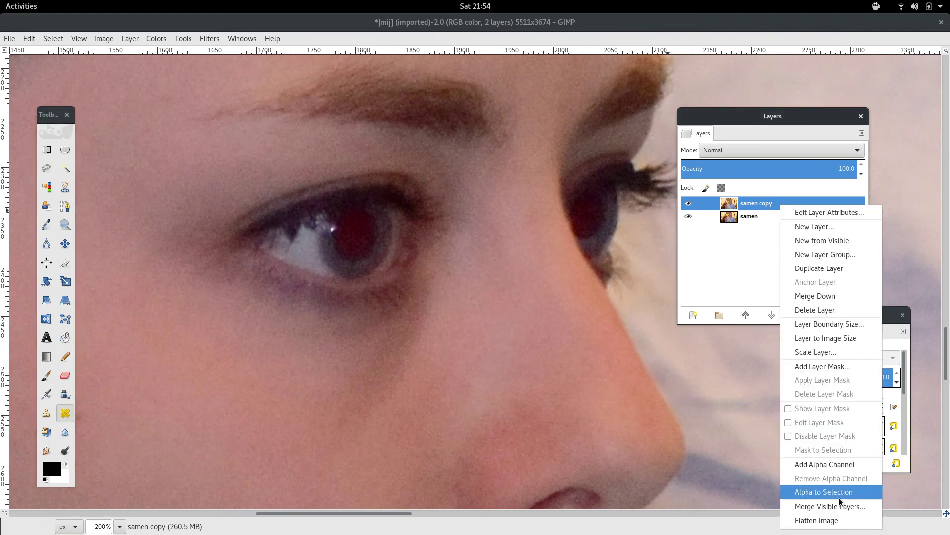
left_click(832, 520)
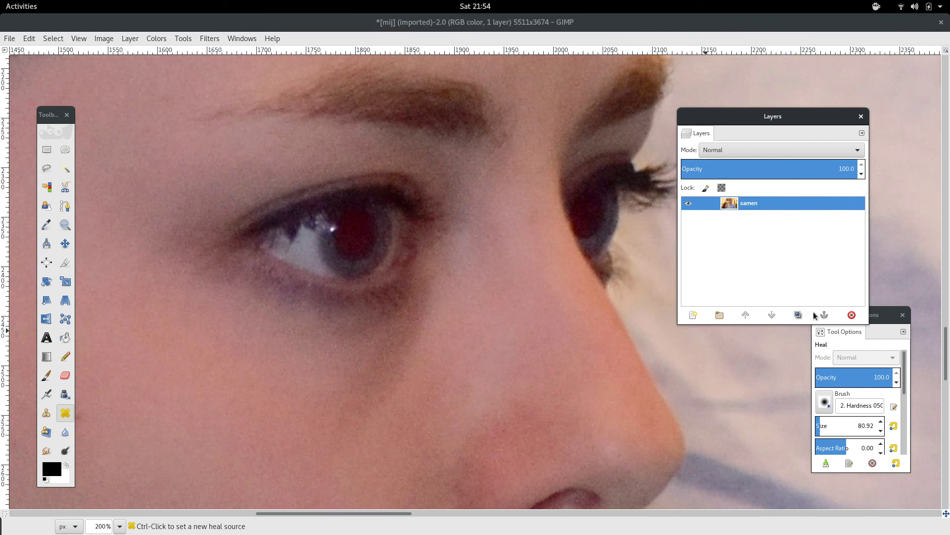
left_click(798, 315)
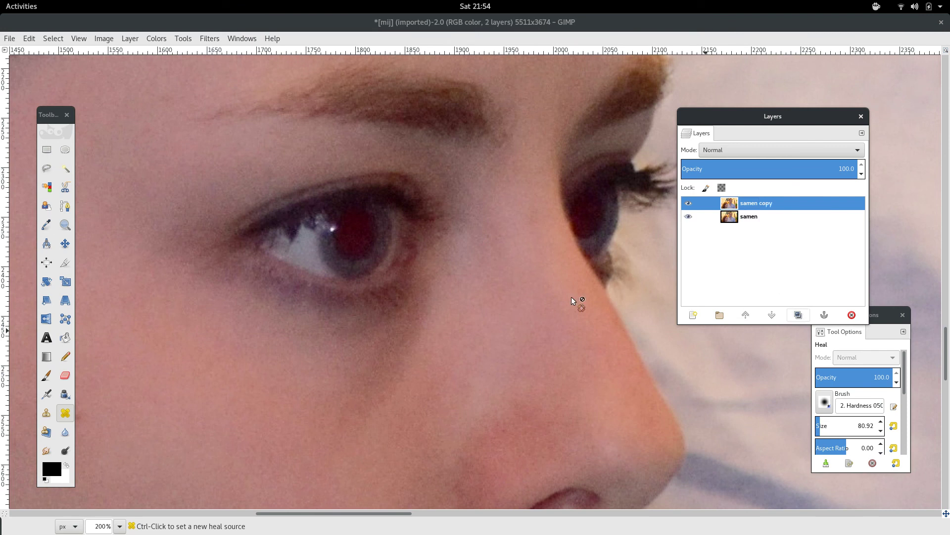
scroll(360, 270, "up", 1, "ctrl")
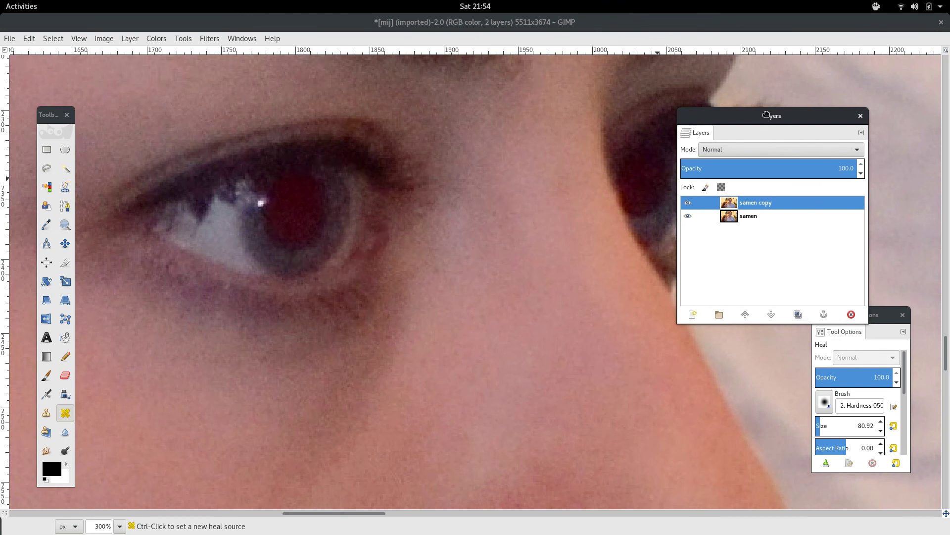
left_click_drag(772, 115, 811, 100)
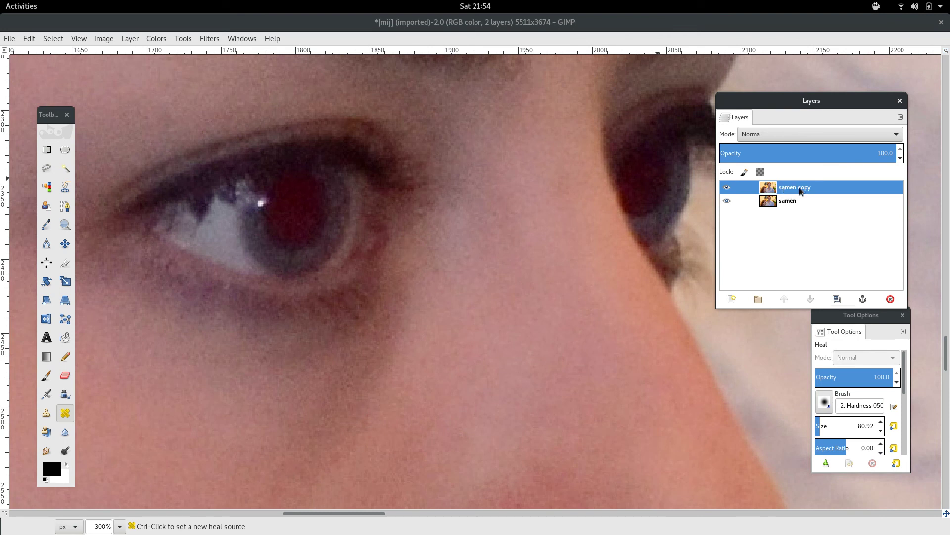
- Set samen copy to Saturation mode and paint grey over both red pupils
left_click(772, 133)
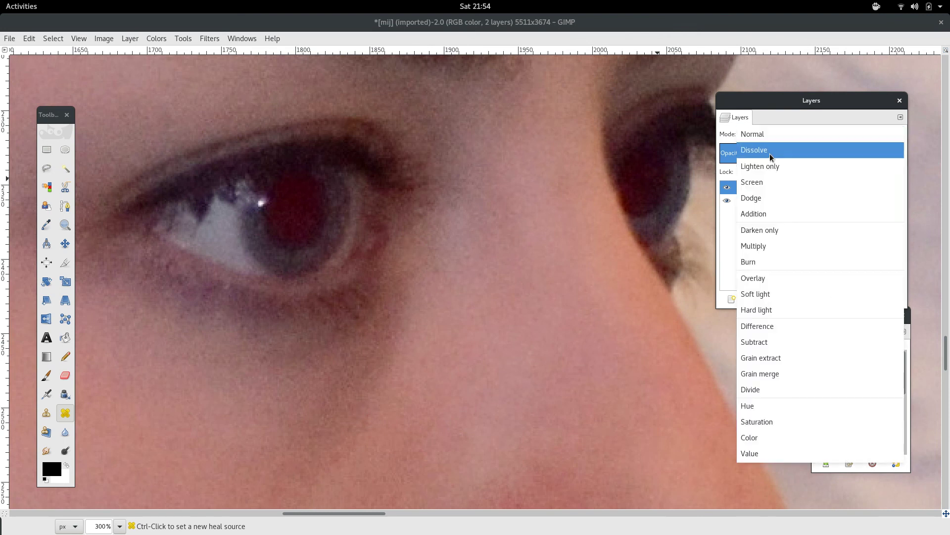
left_click(789, 421)
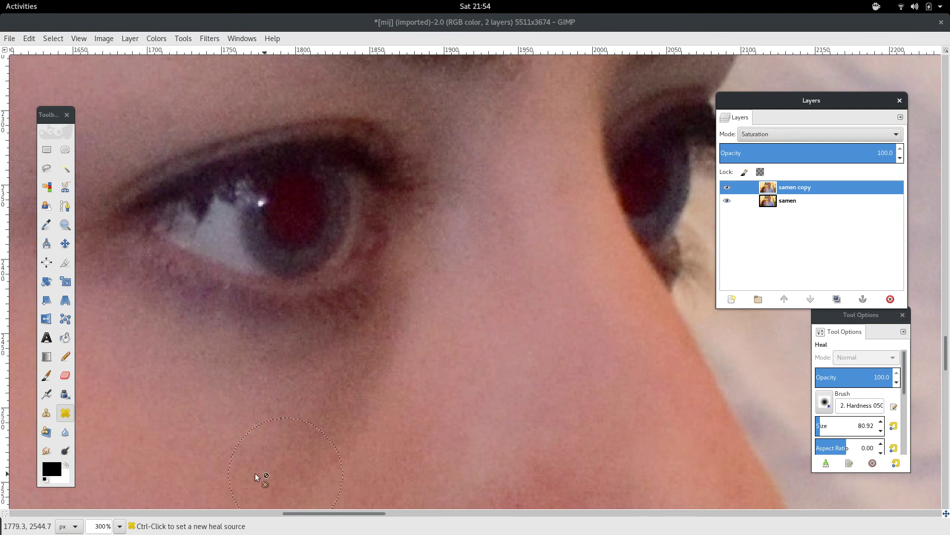
left_click(56, 471)
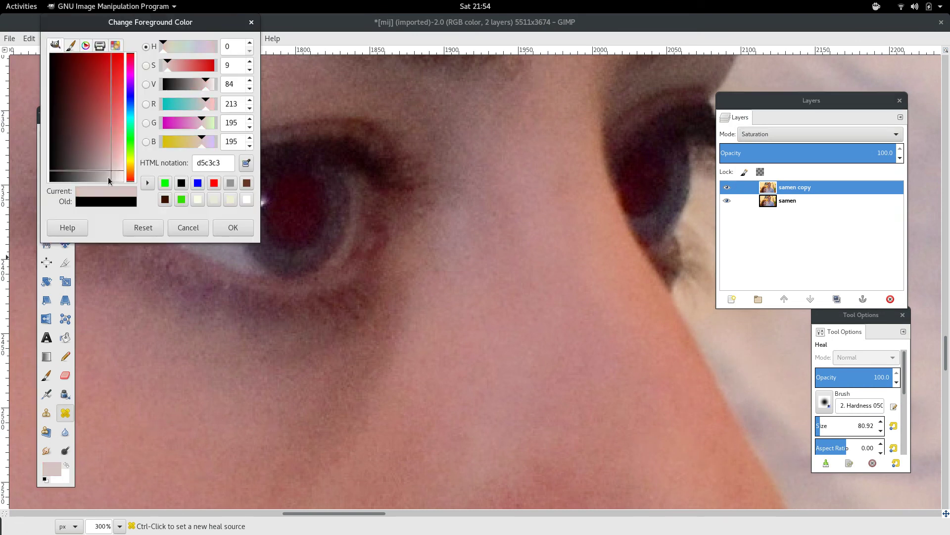
left_click(233, 227)
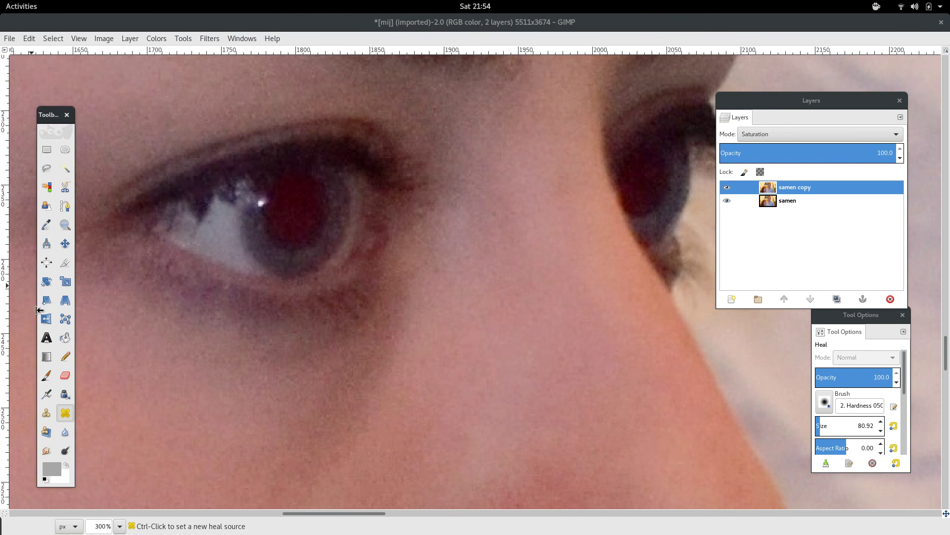
left_click(51, 375)
mouse_move(290, 224)
left_mouse_down()
mouse_move(301, 211)
mouse_move(293, 214)
left_mouse_up()
left_click_drag(653, 183, 651, 173)
- Undo both grey pupil strokes and set the brush size to 3
key("ctrl+z")
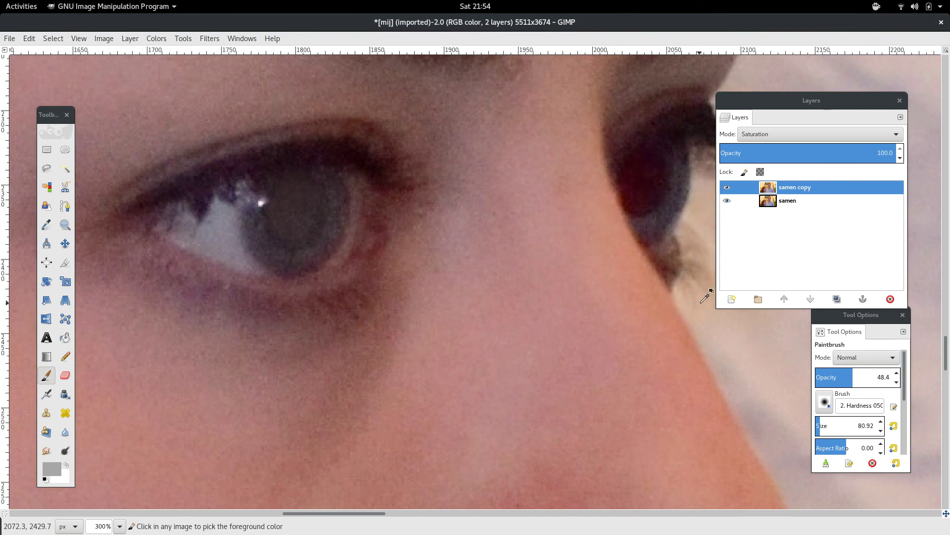
key("ctrl+z")
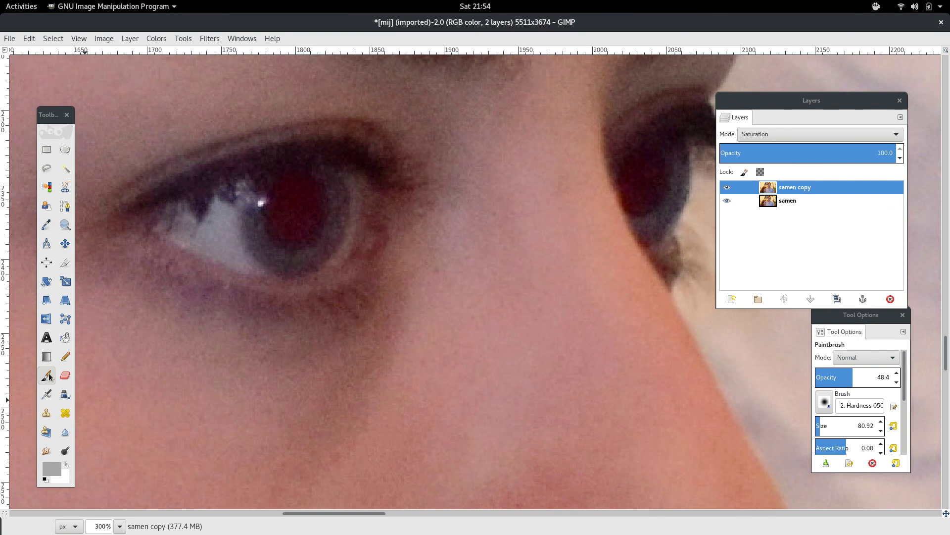
left_click(818, 425)
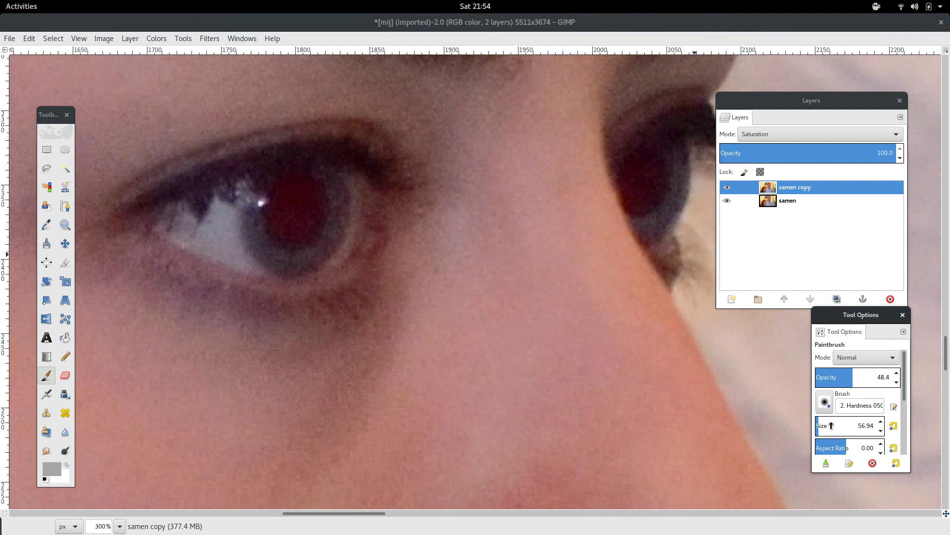
key("ctrl+a")
type("3")
- Lightly desaturate both pupils with strokes at 17.8 brush opacity
left_click_drag(295, 198, 293, 205)
key("ctrl+z")
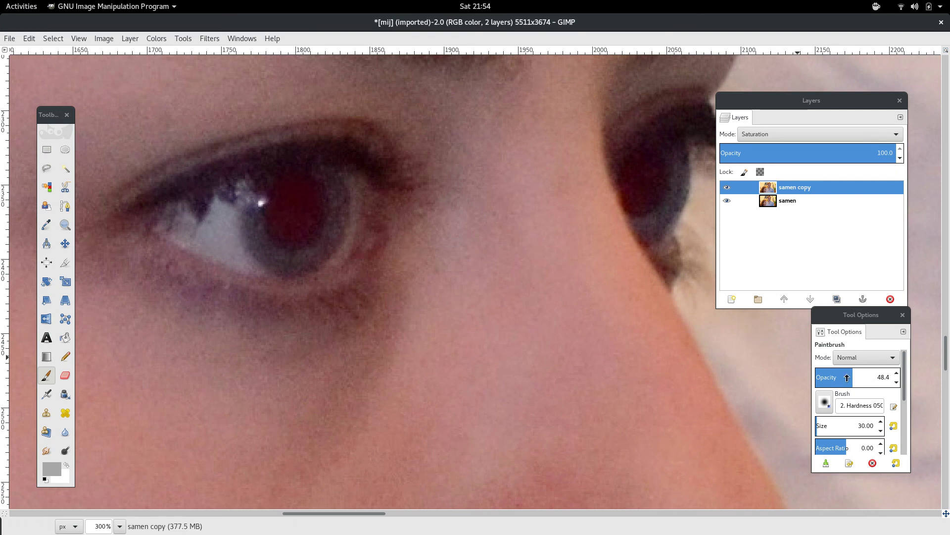
left_click_drag(847, 377, 830, 378)
left_click_drag(295, 190, 282, 219)
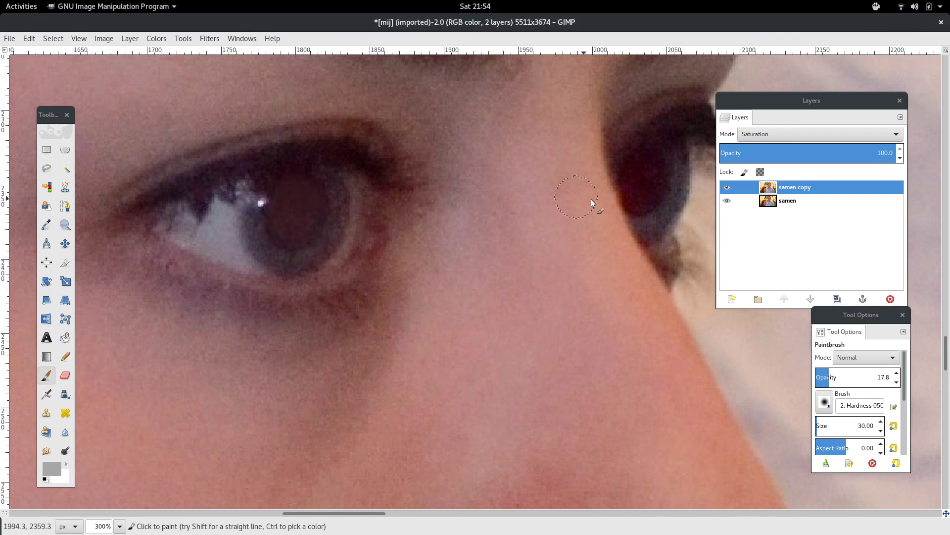
left_click_drag(633, 197, 645, 171)
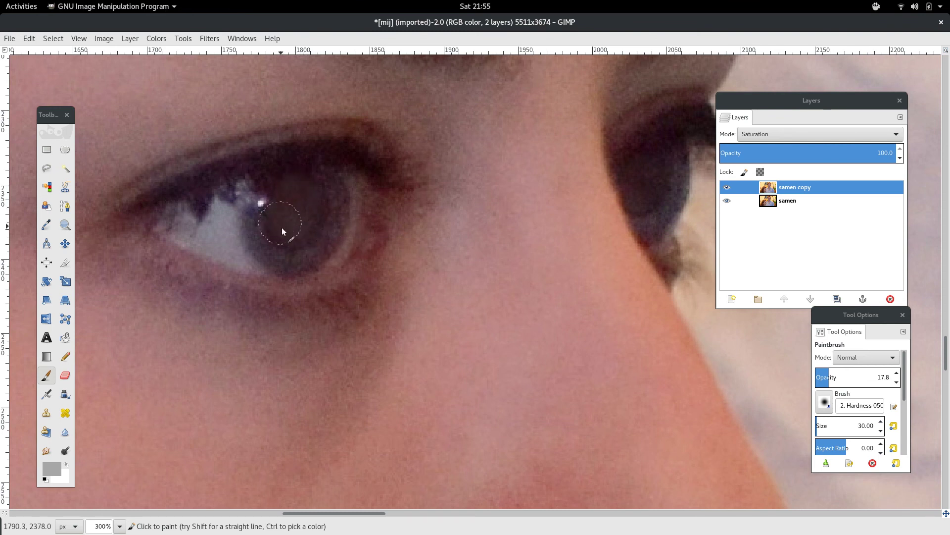
- Hide samen copy, select samen, and duplicate it as samen copy #1
left_click(727, 188)
left_click(727, 188)
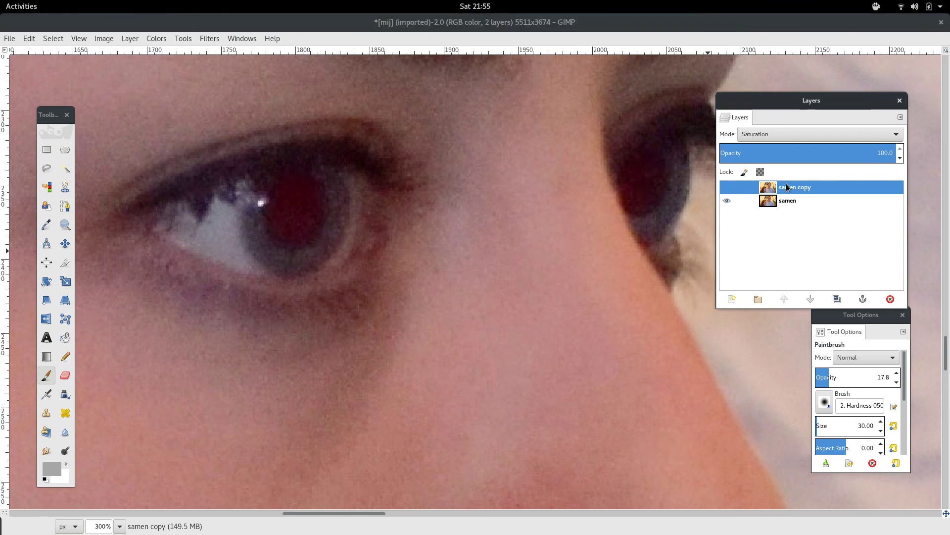
left_click(821, 200)
left_click(837, 299)
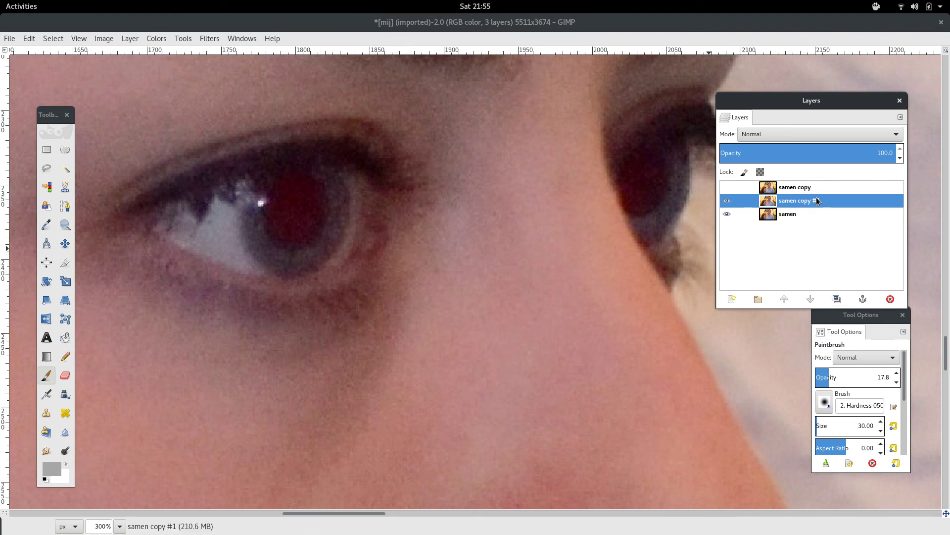
- Move samen copy #1 to the top, set Value mode, and pick near-black 161616
left_click_drag(820, 200, 818, 188)
left_click(802, 137)
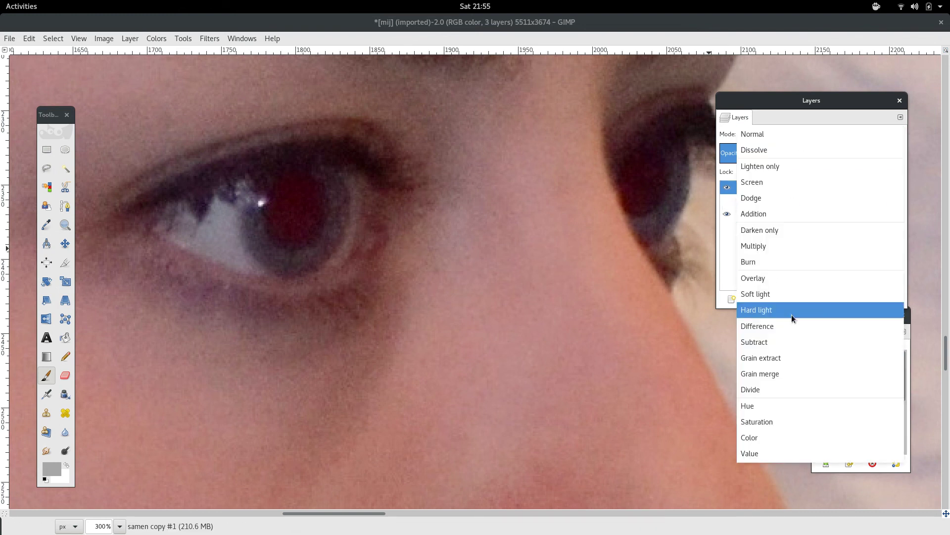
left_click(789, 454)
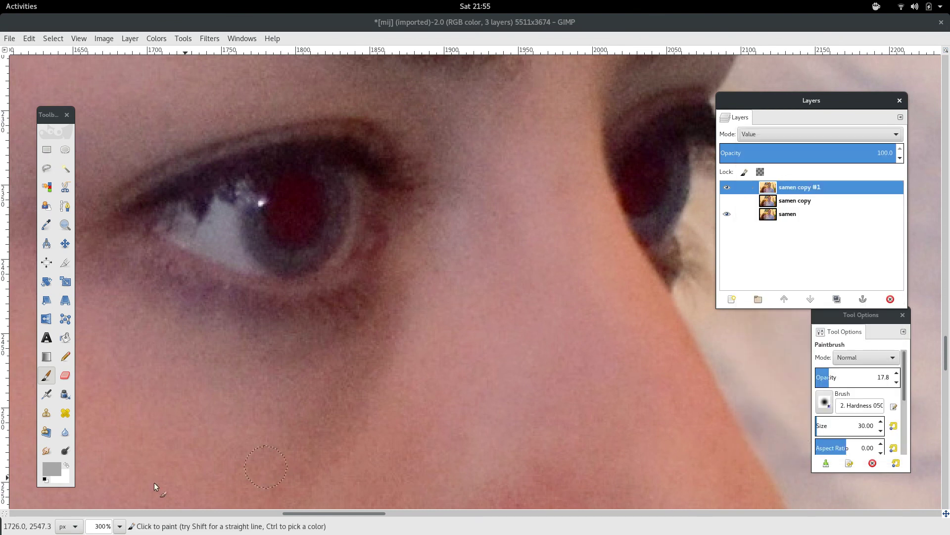
left_click(55, 468)
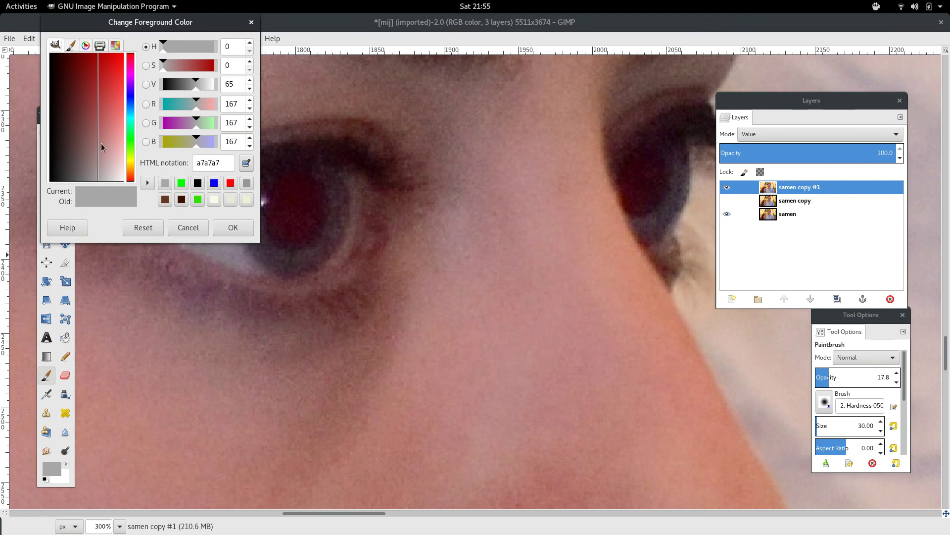
left_click(74, 163)
left_click_drag(74, 163, 56, 182)
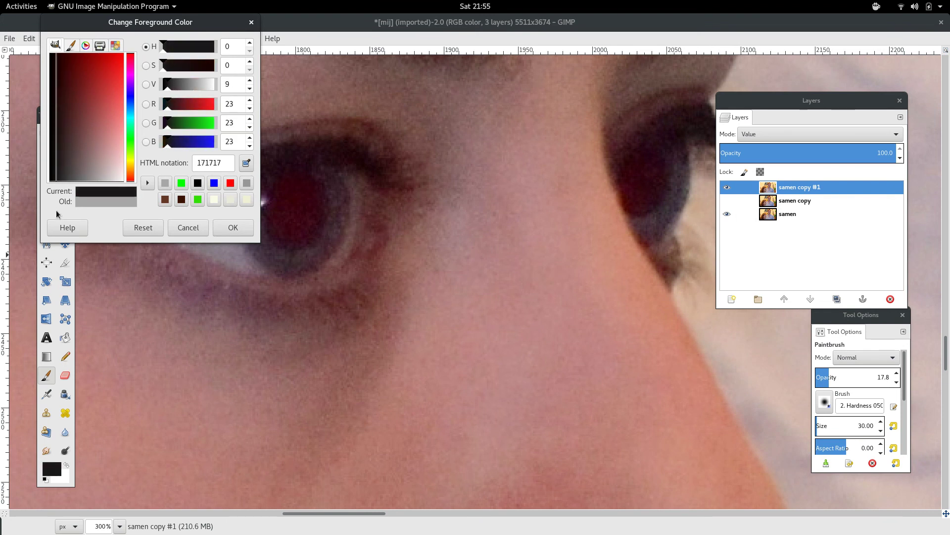
left_click(242, 225)
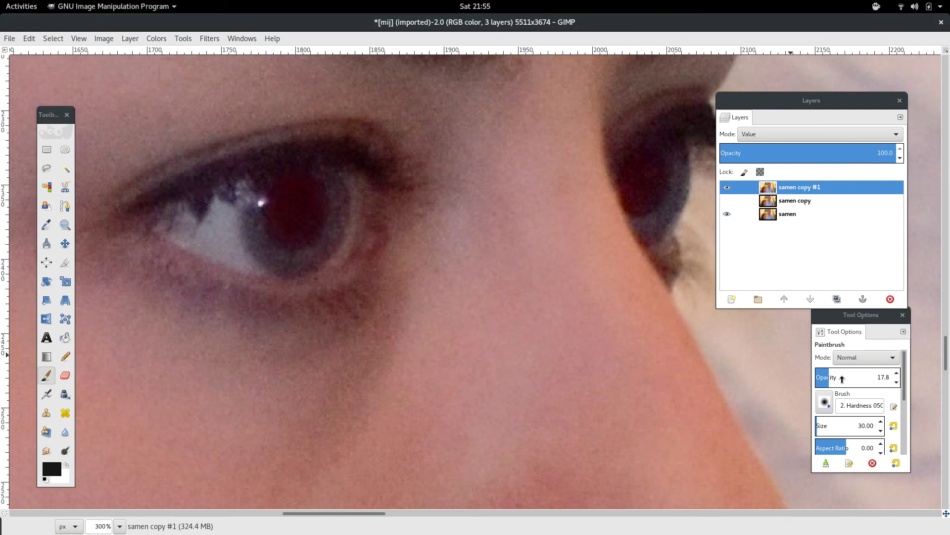
- Darken the woman's pupil with brush strokes at 49 opacity
left_click(852, 377)
left_click(289, 194)
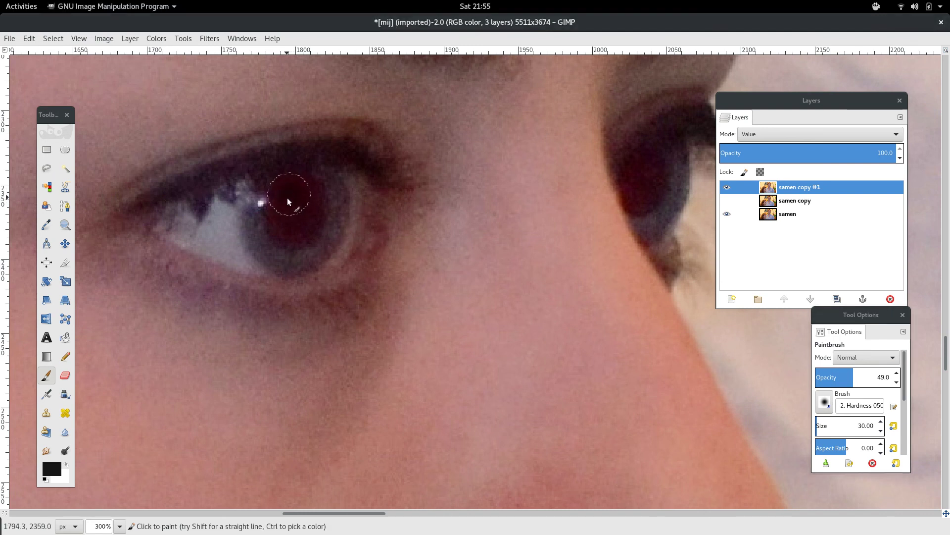
left_click(309, 197)
left_click_drag(287, 230, 304, 231)
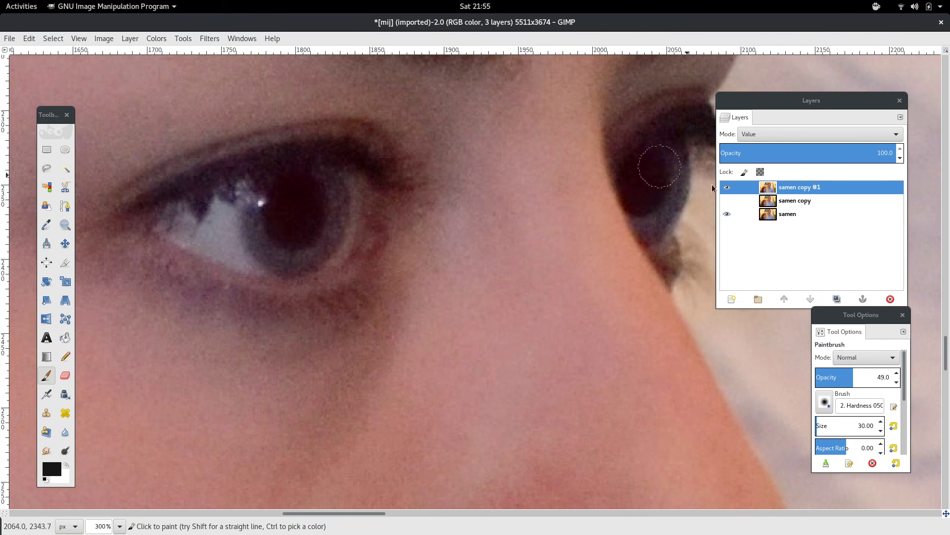
- Show samen copy, place samen copy #1 beneath it, and darken the pupil further
left_click(727, 201)
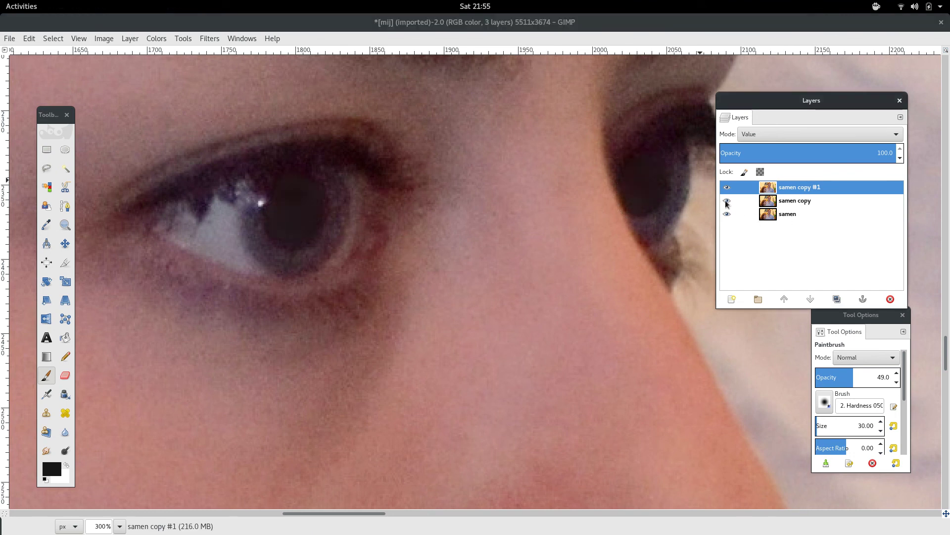
left_click_drag(790, 188, 790, 207)
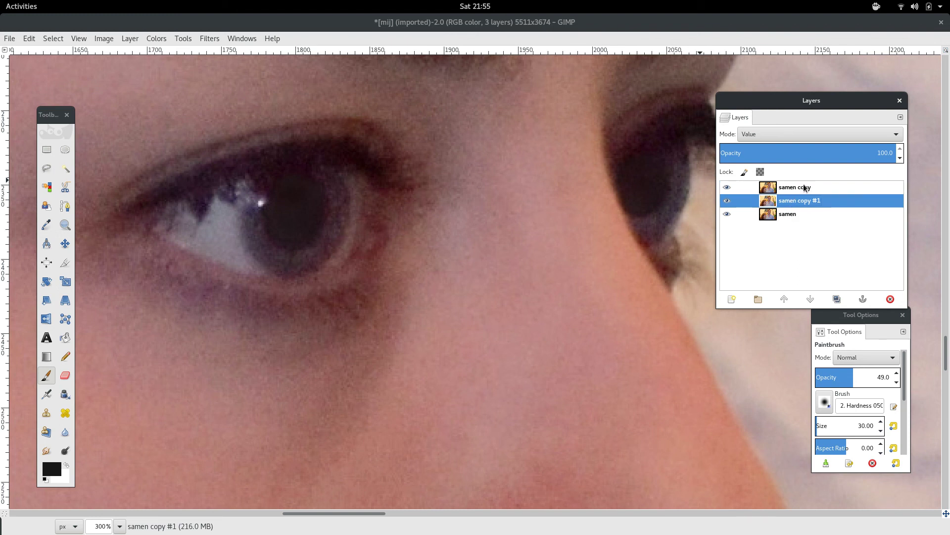
left_click(298, 224)
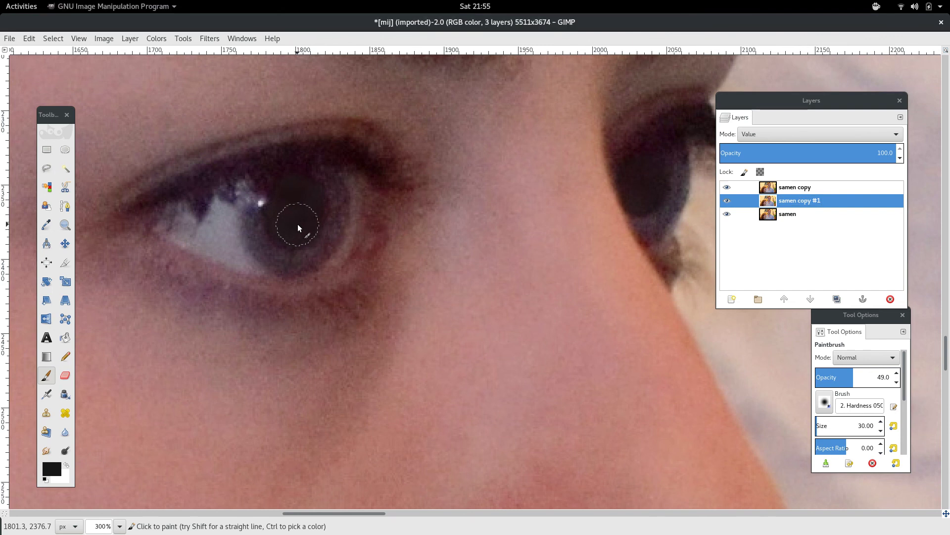
left_click_drag(306, 207, 295, 227)
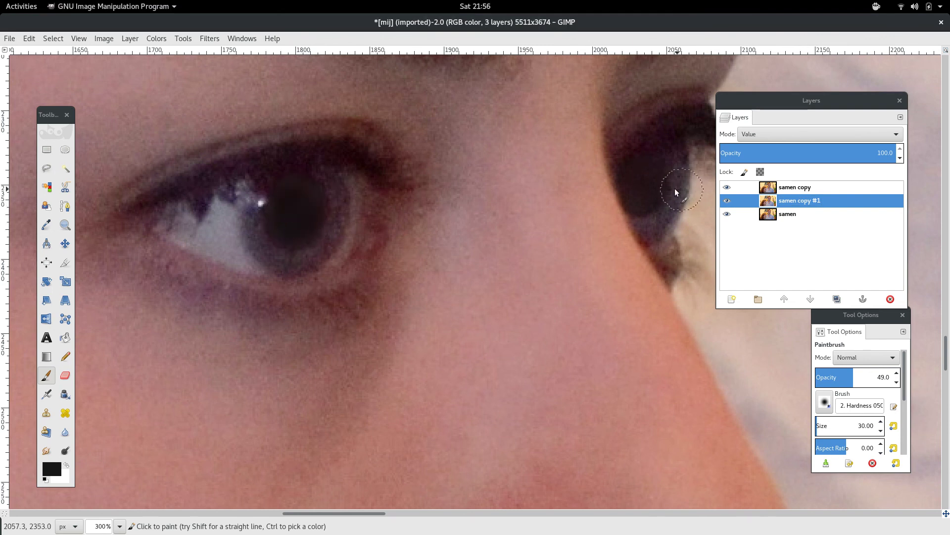
key("minus")
key("minus")
key("minus")
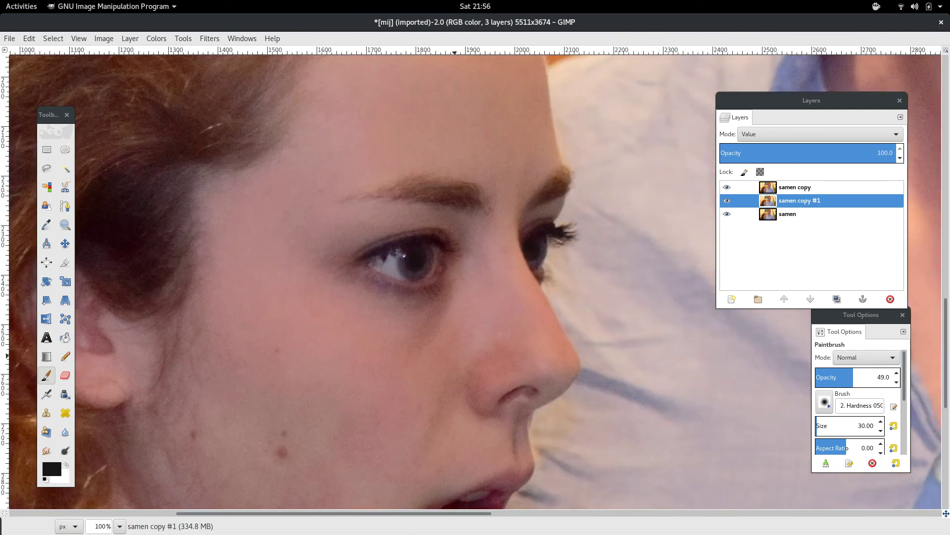
key("minus")
key("minus")
key("minus")
key("minus")
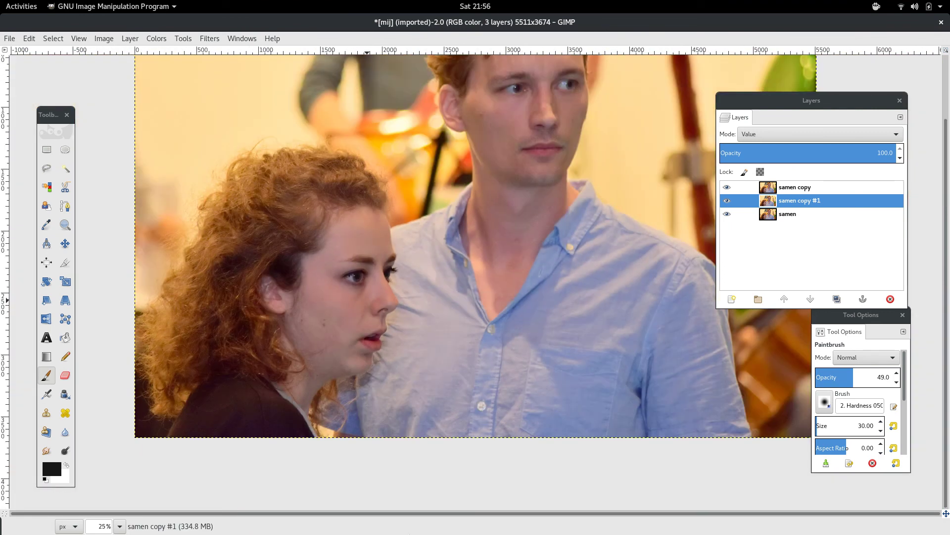
key("minus")
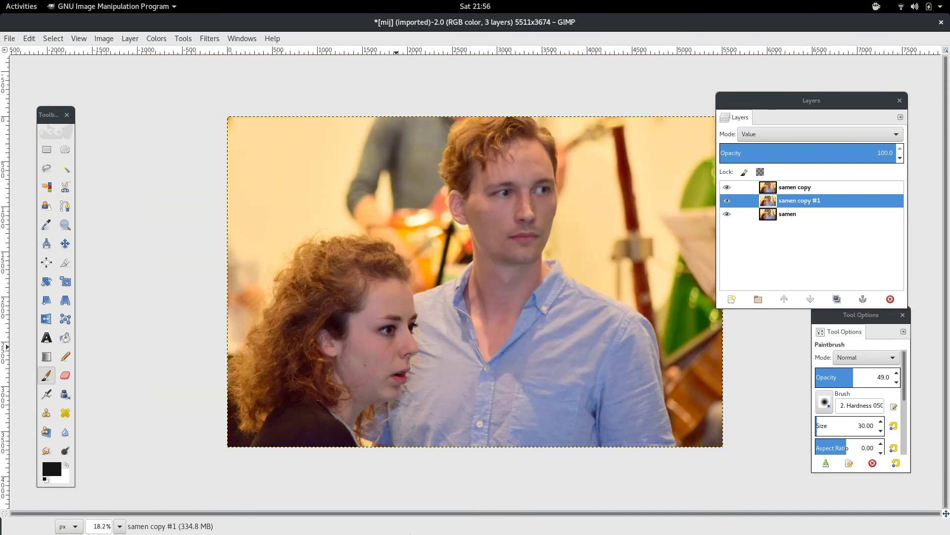
key("1")
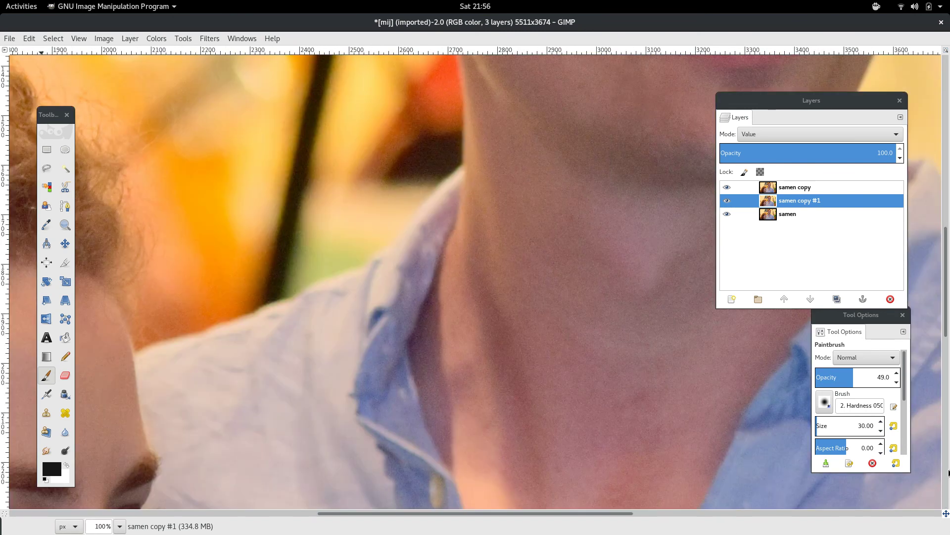
- Zoom to the man's eyes and remove the red from both pupils on samen copy
left_click_drag(948, 256, 948, 143)
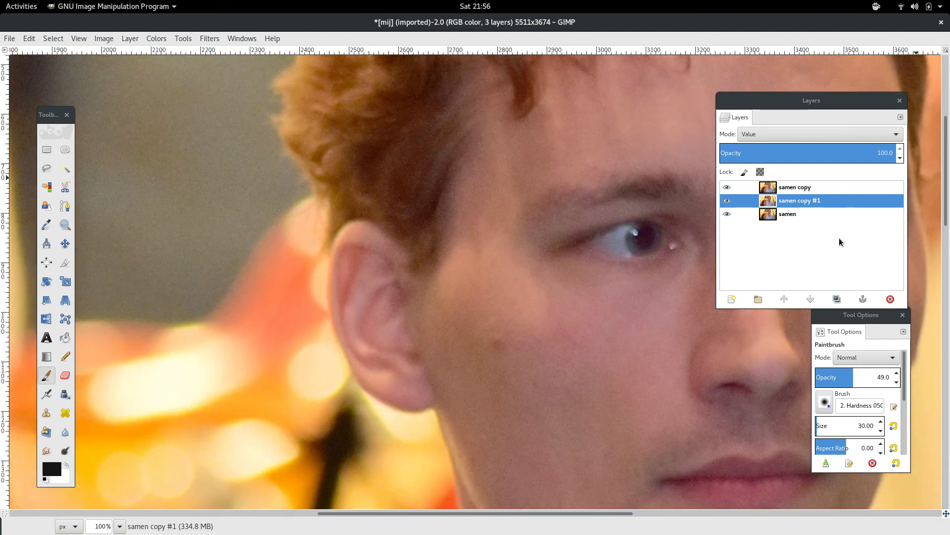
key("plus")
key("plus")
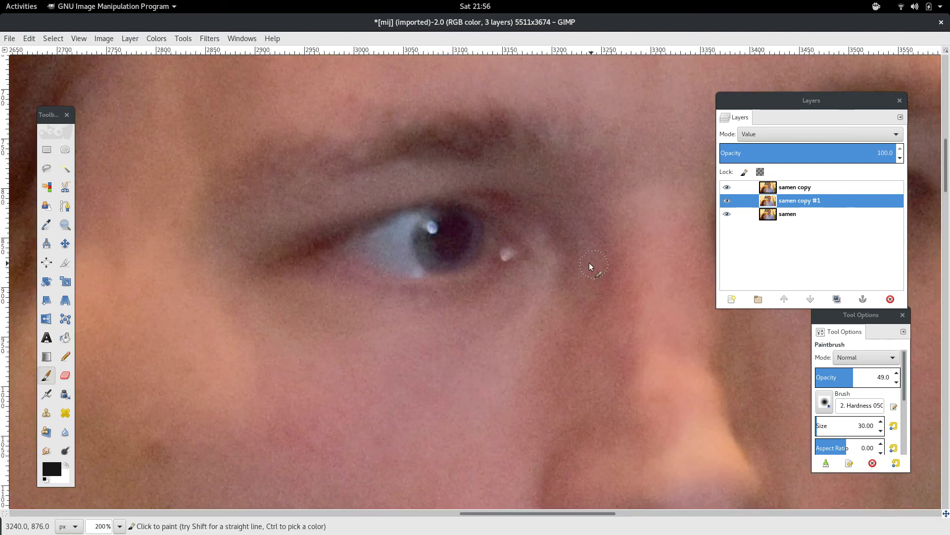
left_click(787, 192)
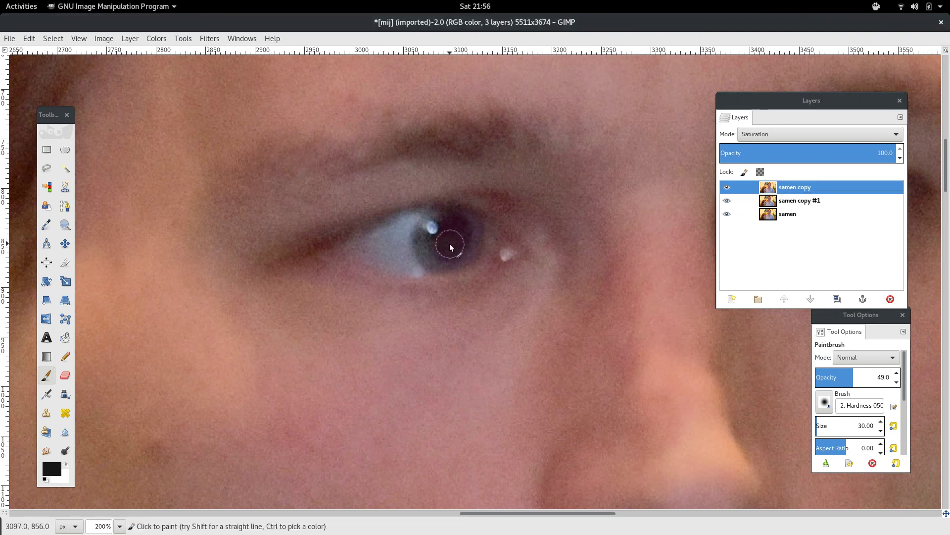
left_click_drag(455, 248, 459, 225)
scroll(537, 513, "right", 4)
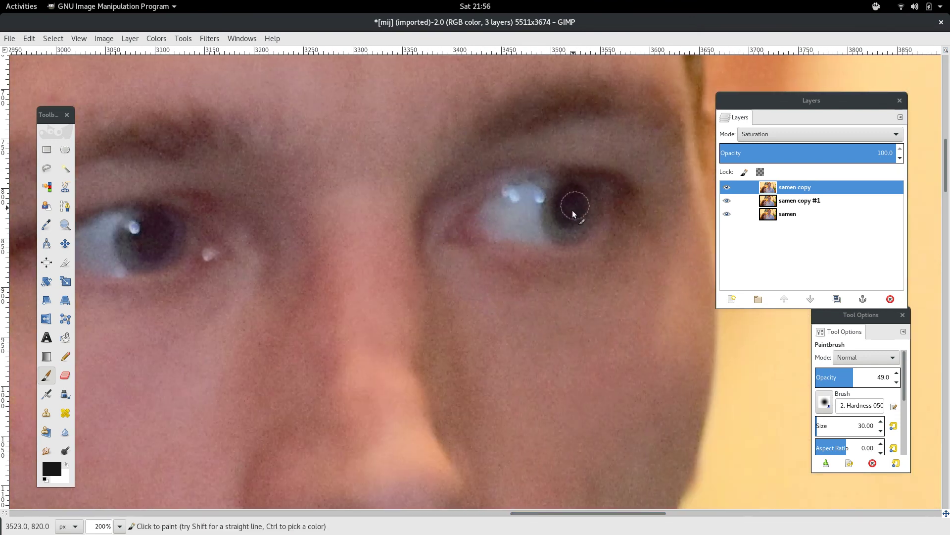
left_click_drag(573, 227, 584, 209)
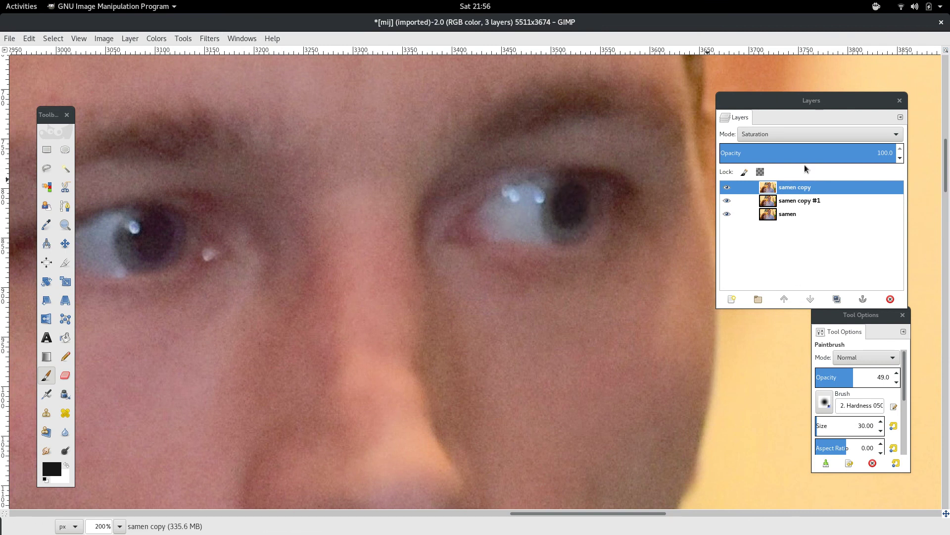
- Darken the man's pupil on samen copy #1 and fit the whole photo in view
left_click(792, 203)
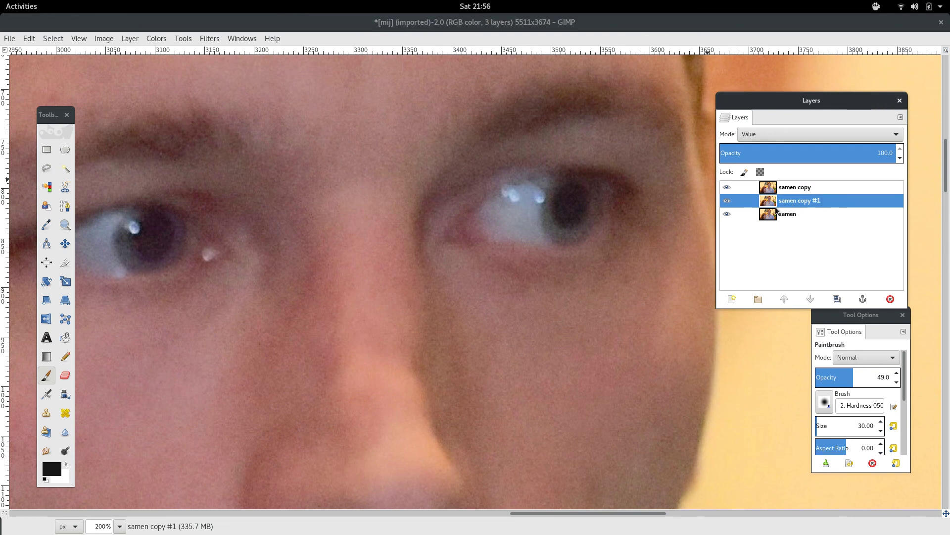
left_click(572, 212)
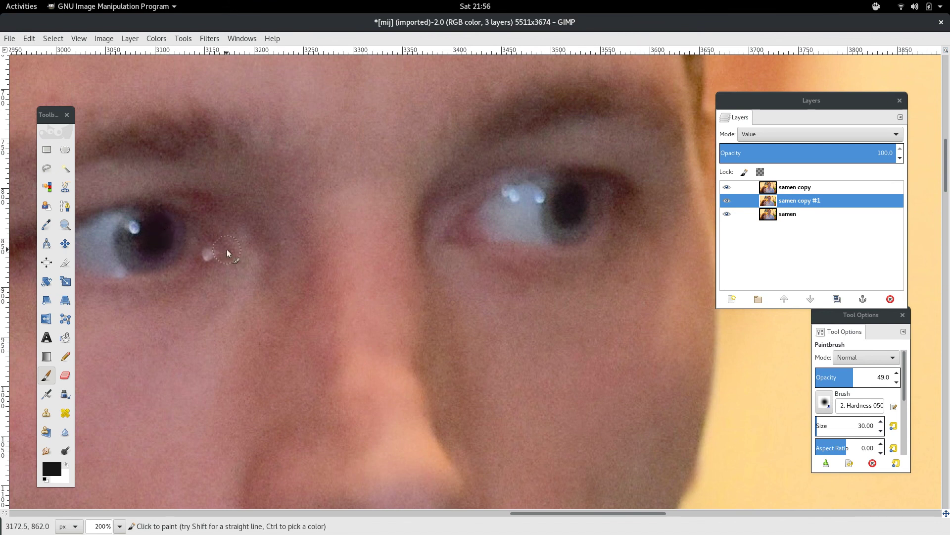
key("shift+ctrl+j")
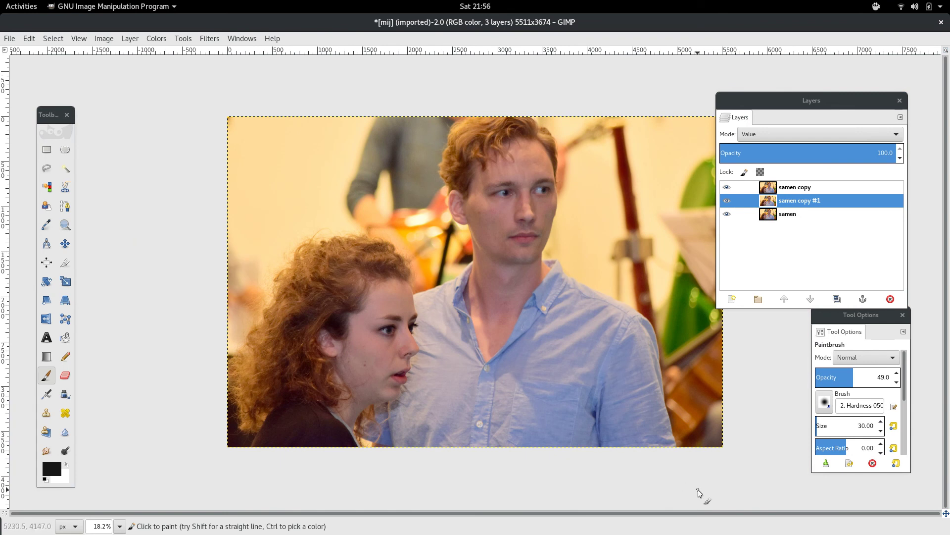
key("1")
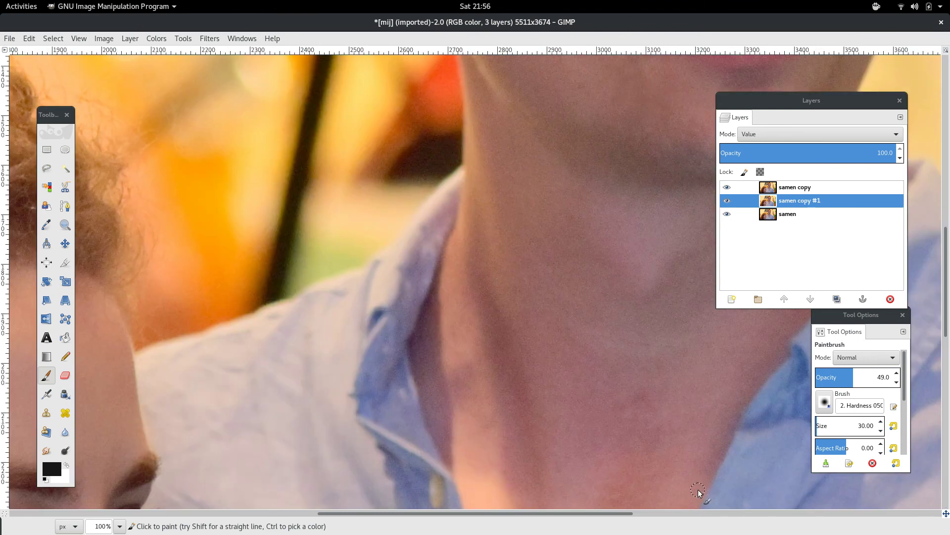
key("minus")
key("minus")
key("minus")
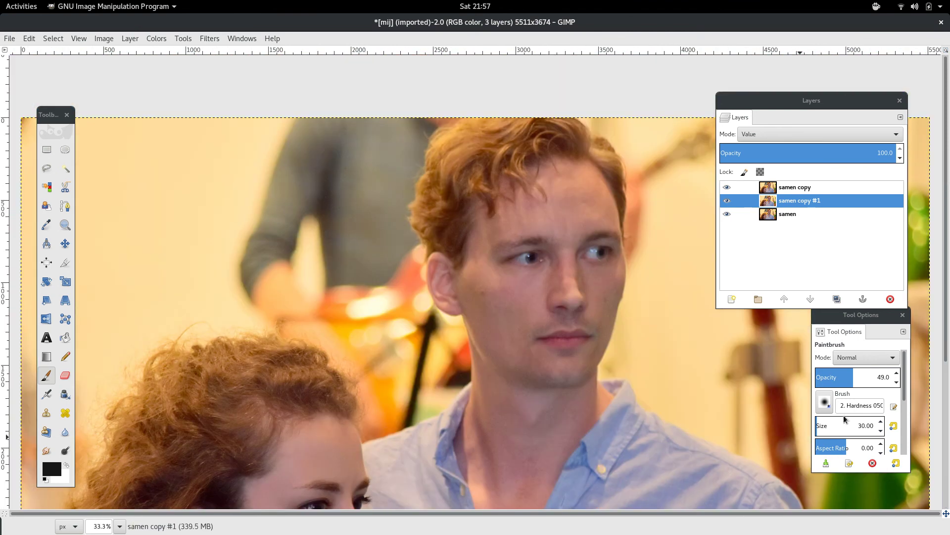
left_click_drag(946, 176, 942, 327)
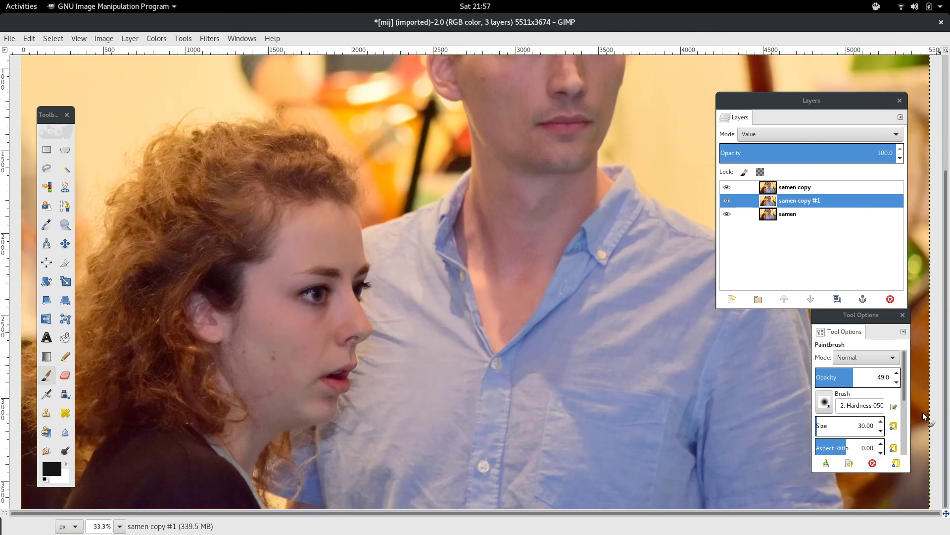
key("minus")
key("minus")
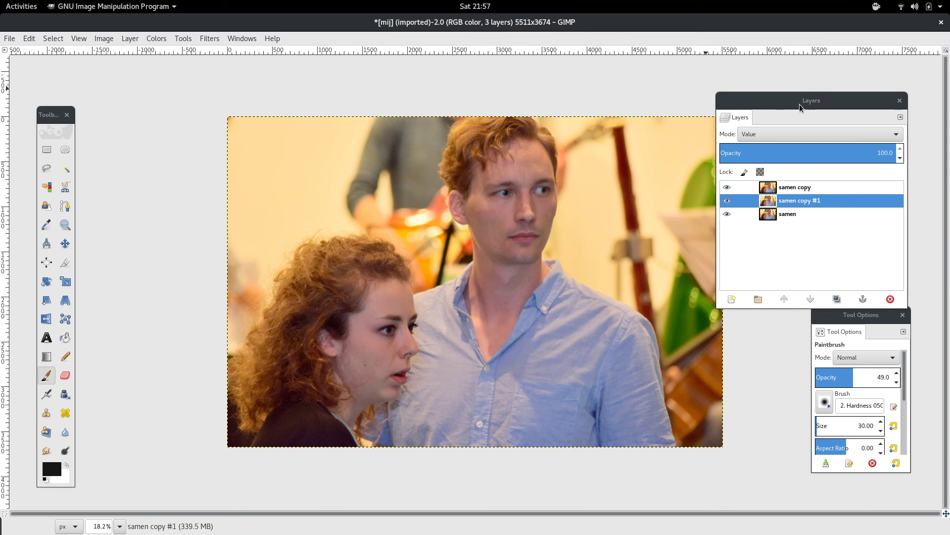
left_click_drag(809, 106, 851, 112)
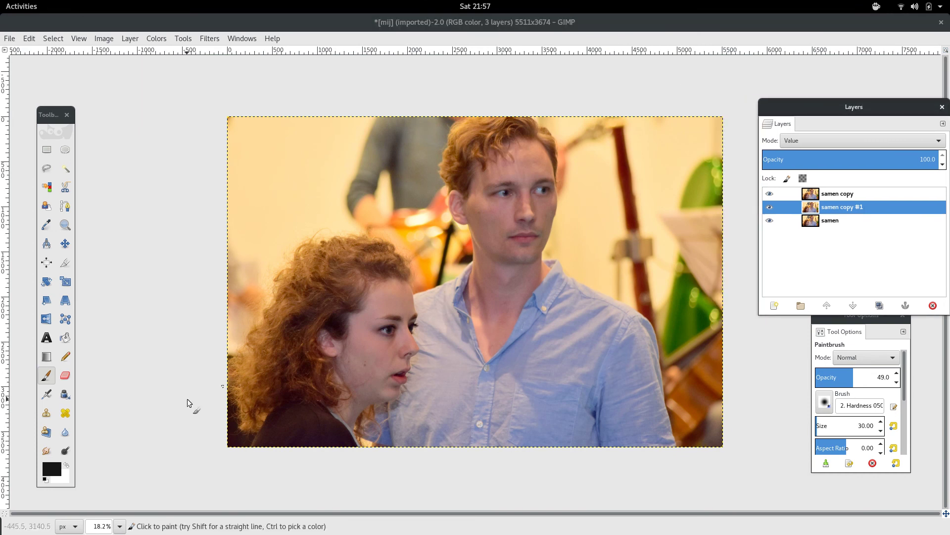
- Set the Crop tool to a fixed 3:2 aspect ratio
key("ctrl+c")
key("shift+c")
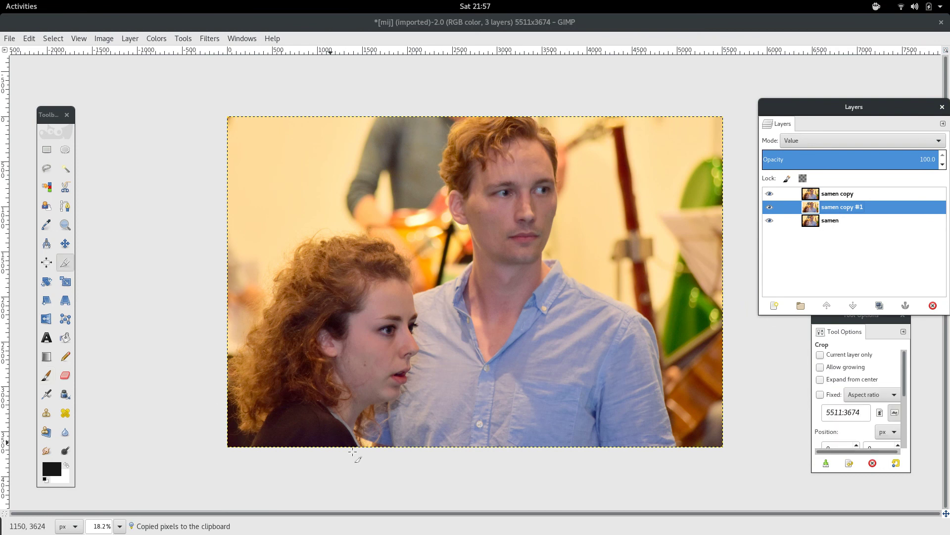
left_click(820, 395)
triple_click(860, 407)
type("3:2")
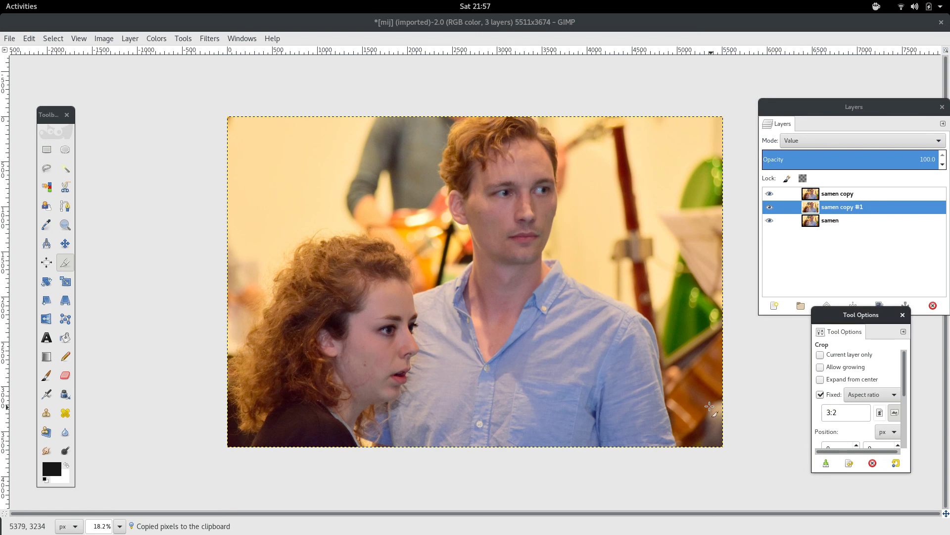
- Fit the 3:2 crop frame to the photo's edges and crop to 5449×3632
left_click_drag(193, 450, 600, 23)
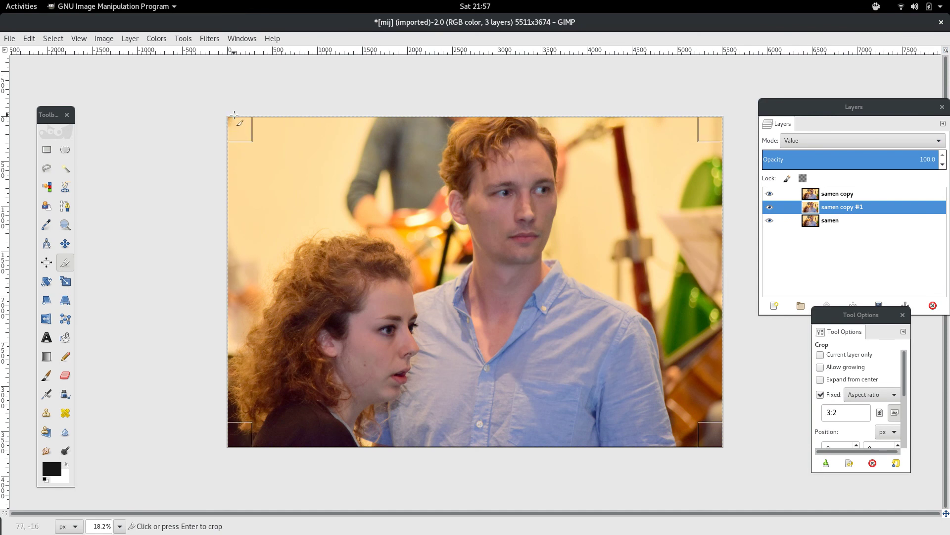
left_click_drag(240, 128, 257, 140)
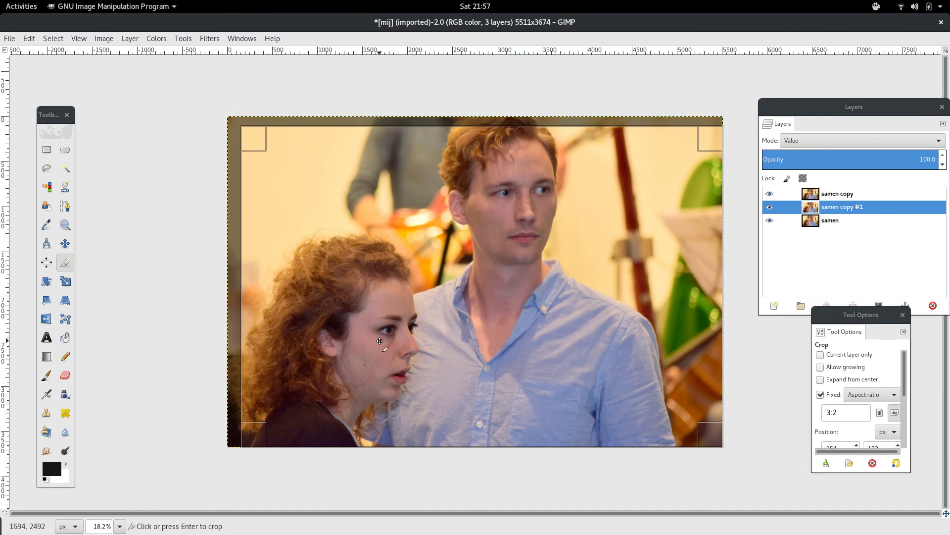
left_click_drag(407, 315, 732, 288)
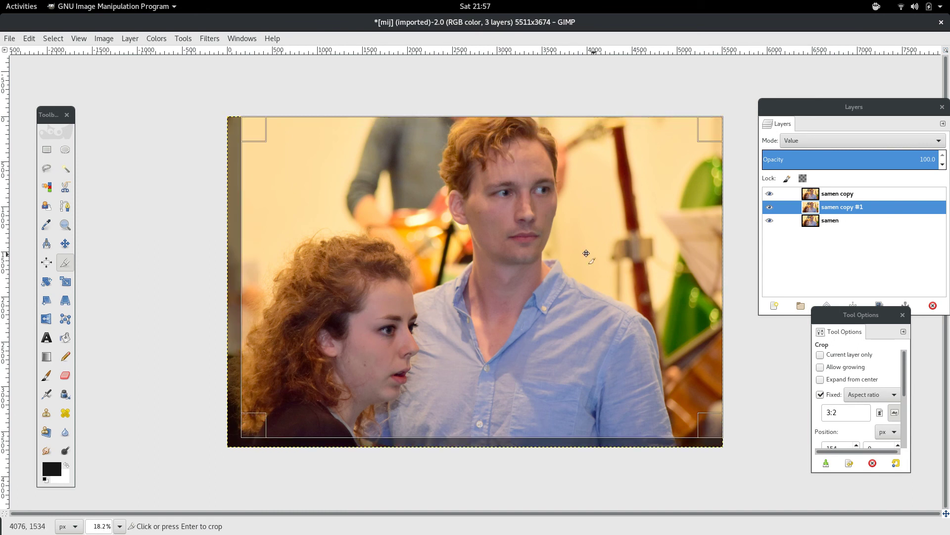
left_click_drag(661, 203, 681, 226)
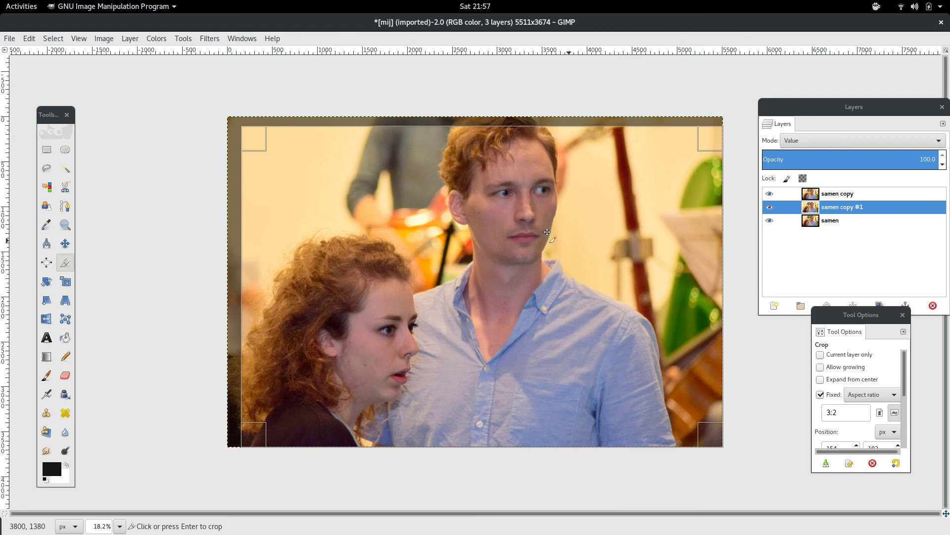
left_click_drag(259, 134, 264, 135)
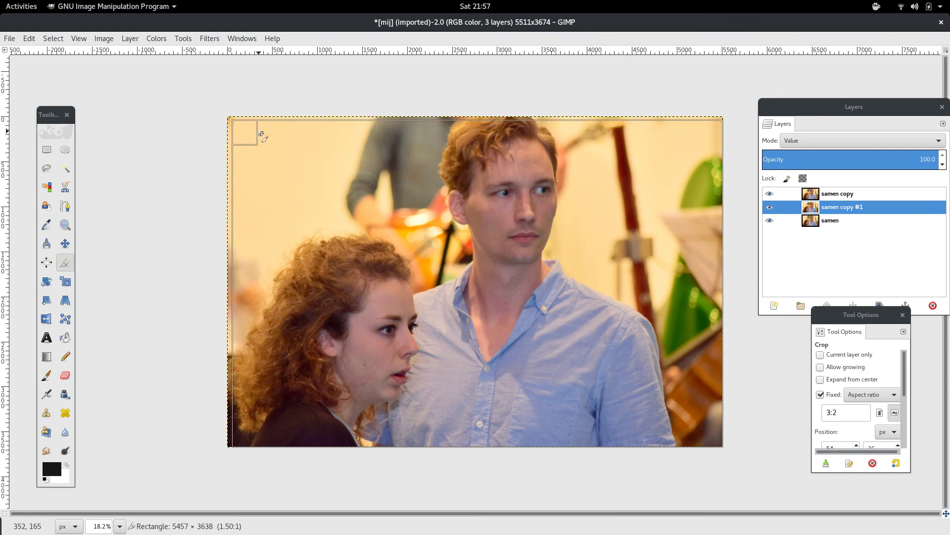
left_click_drag(264, 135, 265, 136)
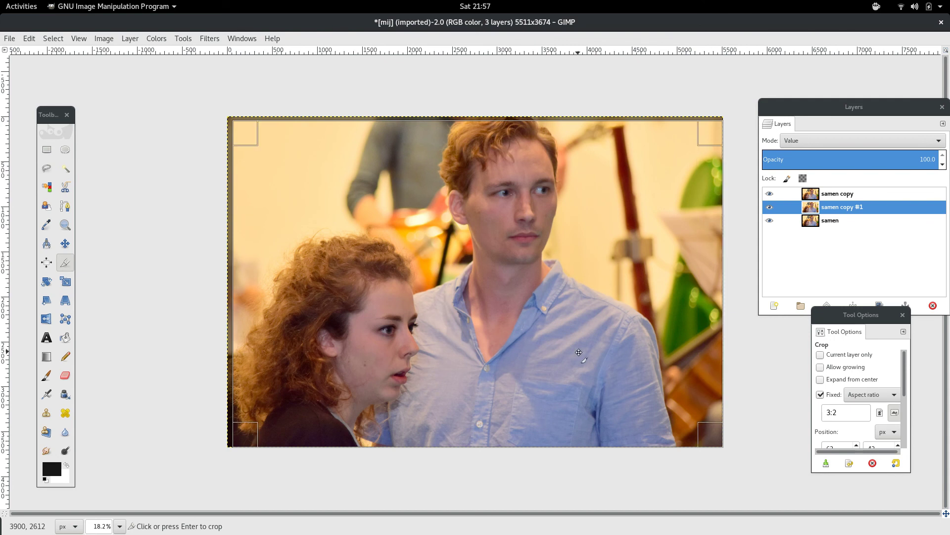
left_click_drag(580, 351, 578, 350)
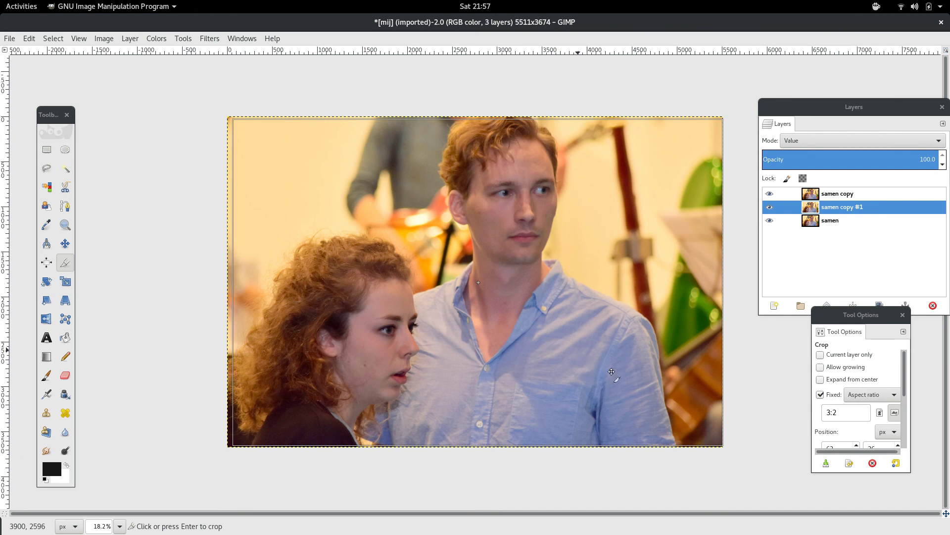
left_click(707, 428)
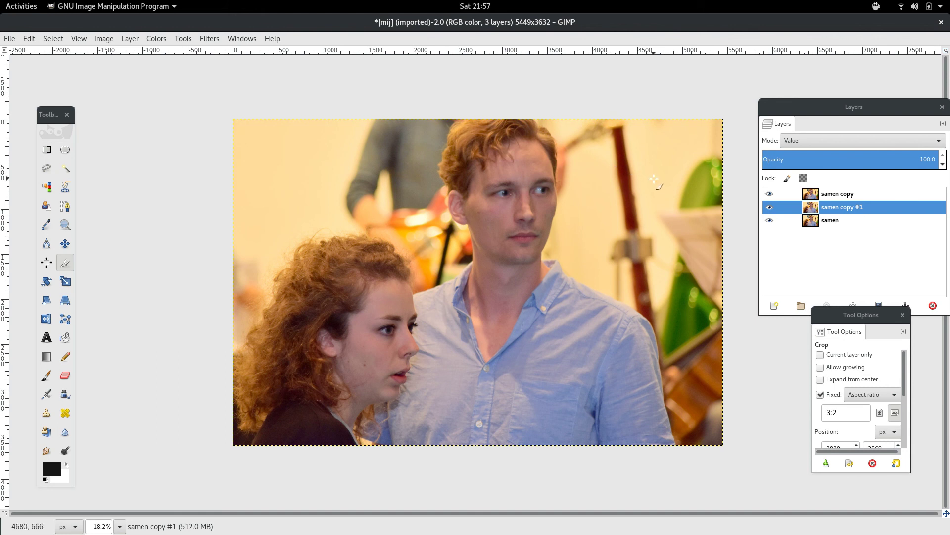
- Flatten the cropped photo's three layers into a single layer
key("ctrl+s")
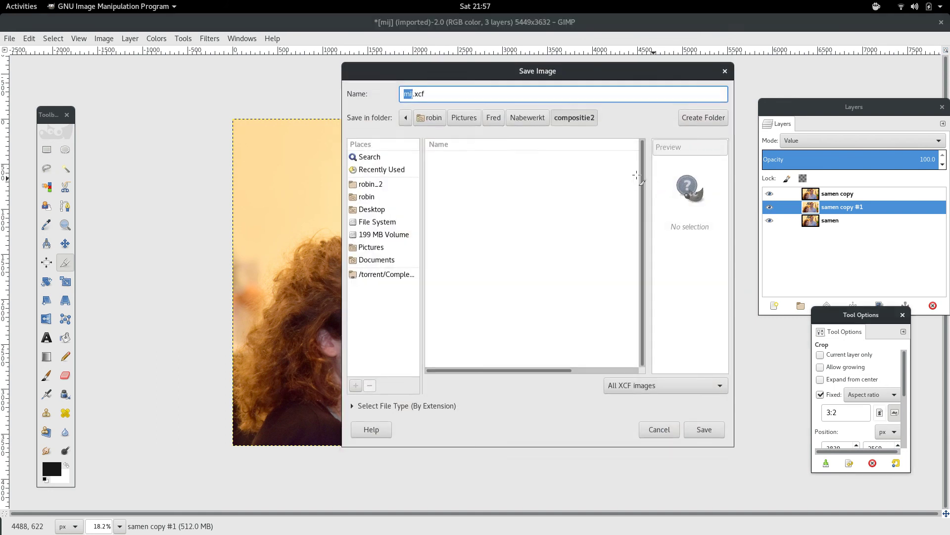
key("Escape")
right_click(836, 220)
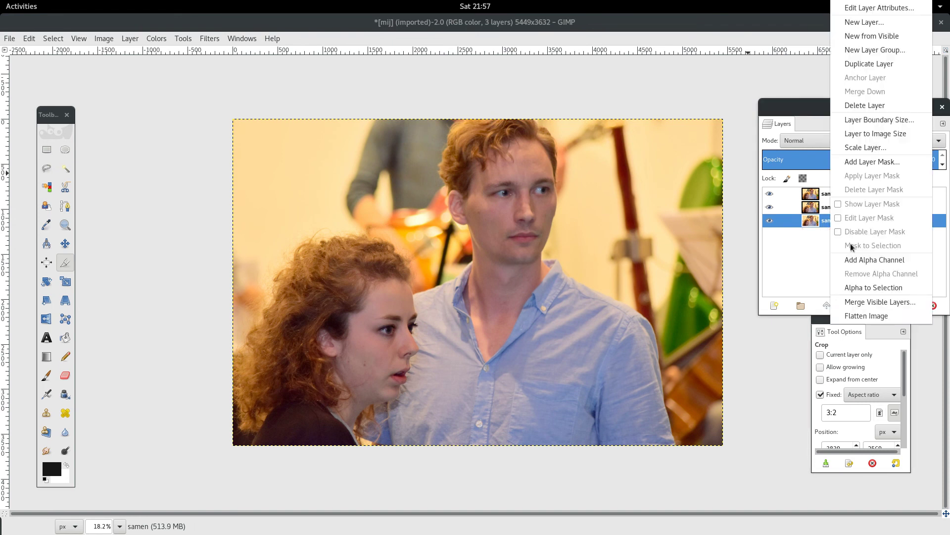
key("Escape")
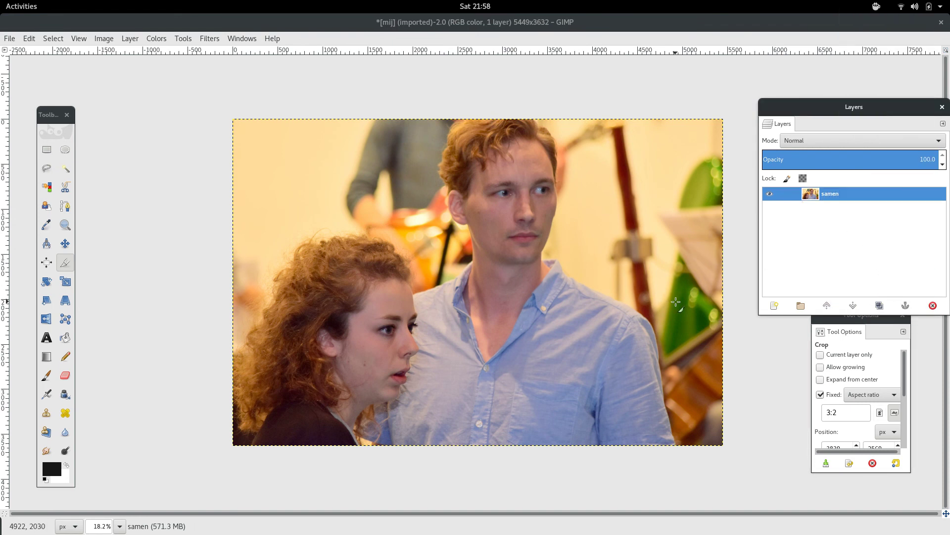
- Export the photo as samen.jpg in compositie2 at JPEG quality 92
key("ctrl+shift+e")
type("samen")
key("Return")
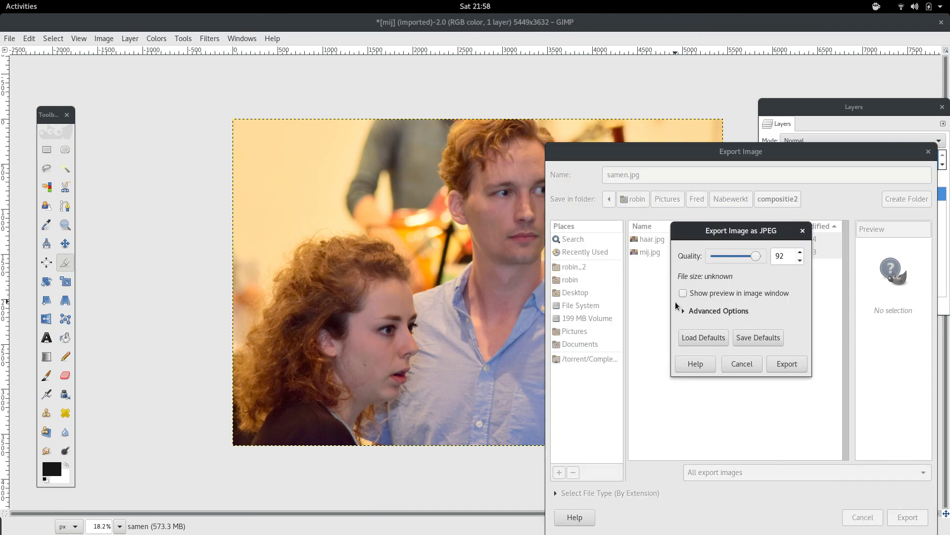
key("Return")
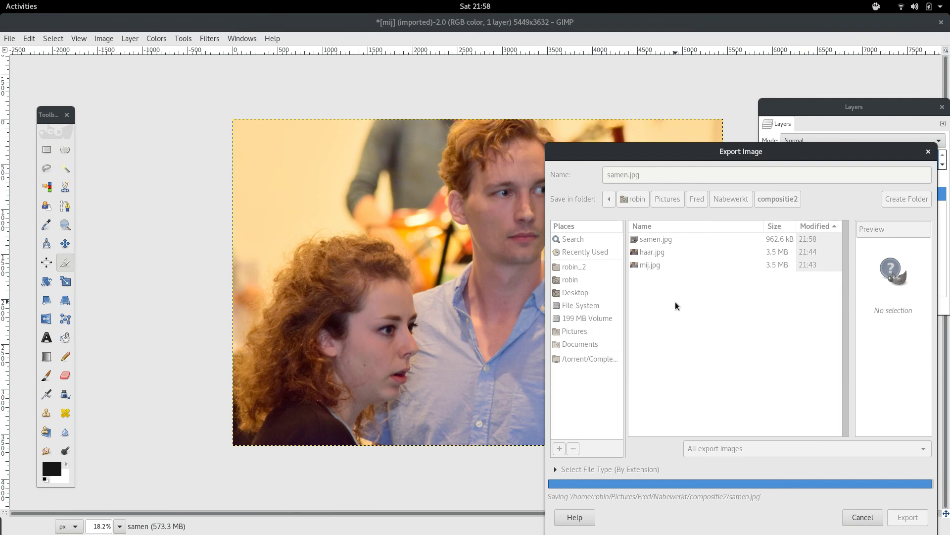
key("alt+Tab")
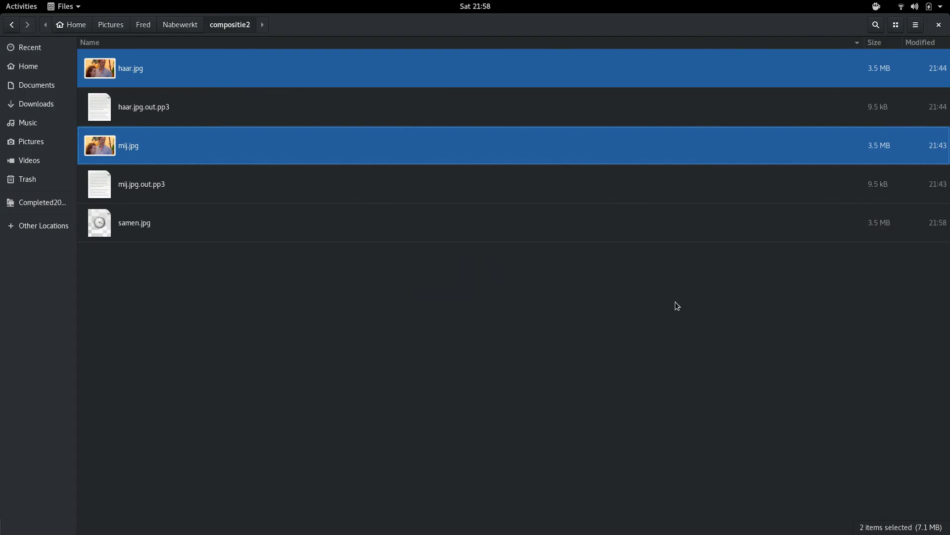
- Preview the exported samen.jpg full screen to confirm it is 5449×3632 pixels, 3.5 MB
key("Down")
key("Down")
key("Return")
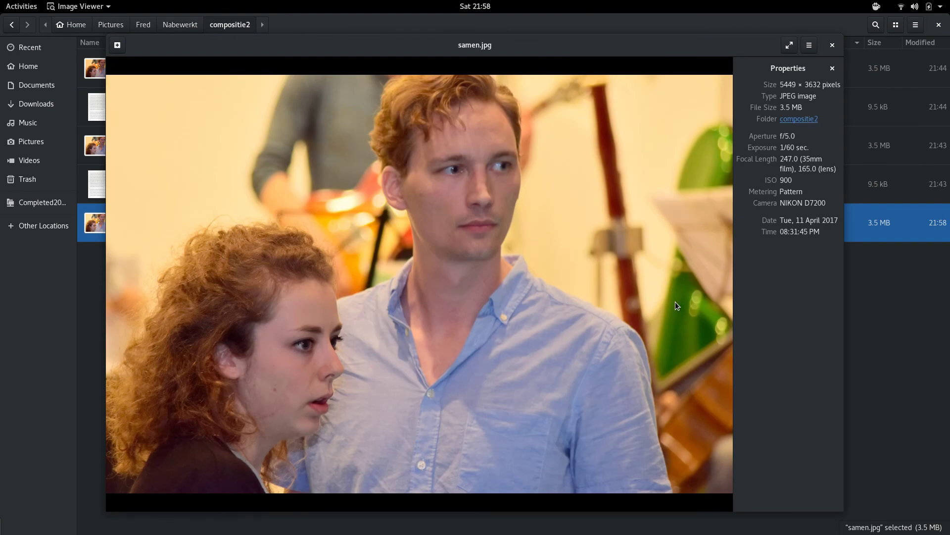
key("f")
key("Escape")
- Show the original DSC_2584.JPG from the Fred folder full screen and compare it with samen.jpg
key("alt+Up")
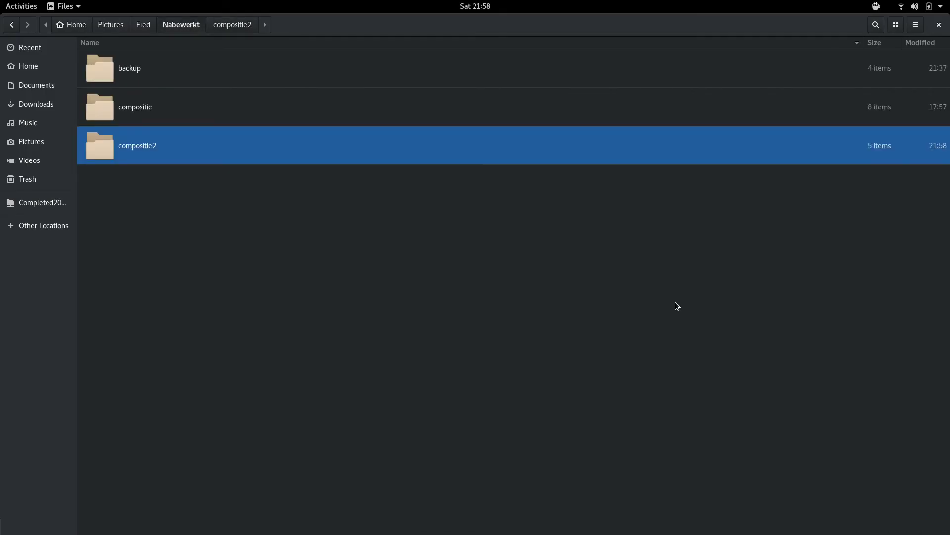
key("alt+Up")
key("Down")
key("Down")
key("Down")
key("Down")
key("Down")
key("Down")
key("Down")
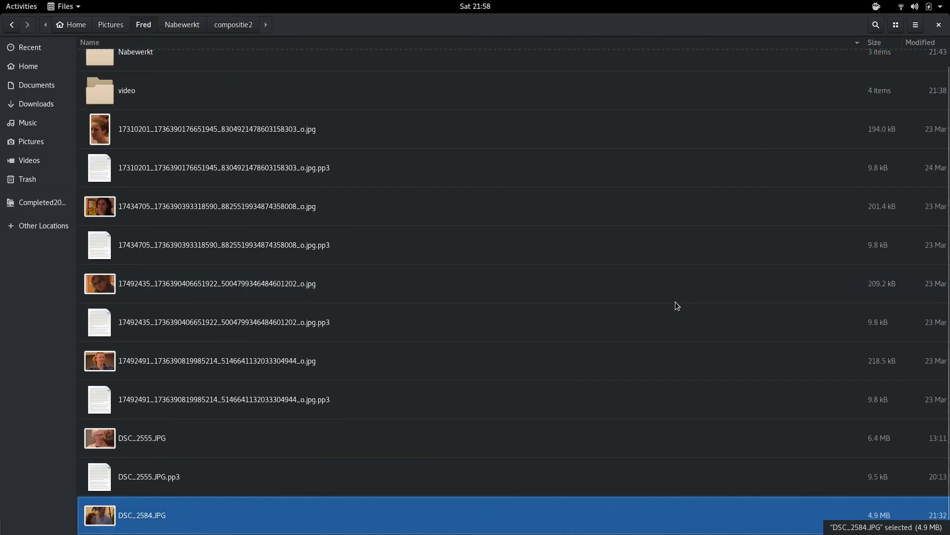
key("space")
key("f")
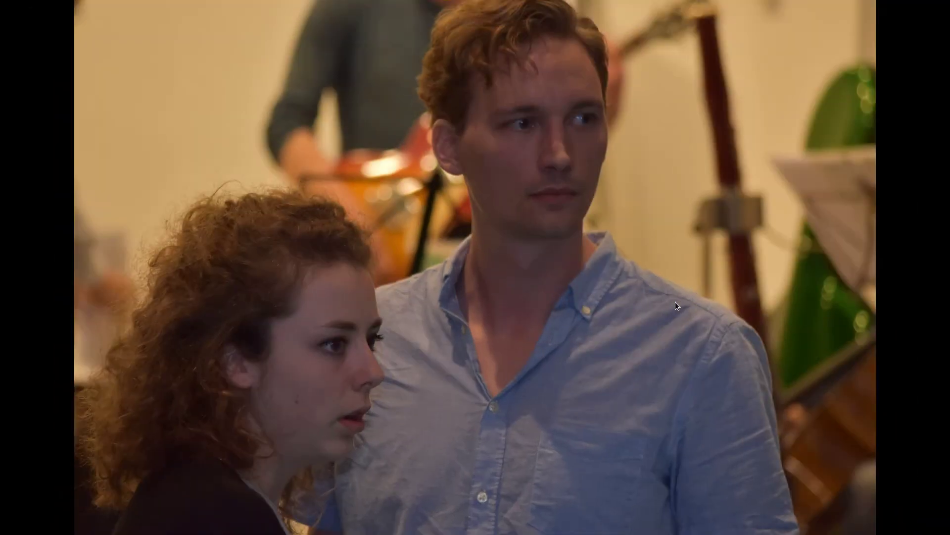
key("alt+grave")
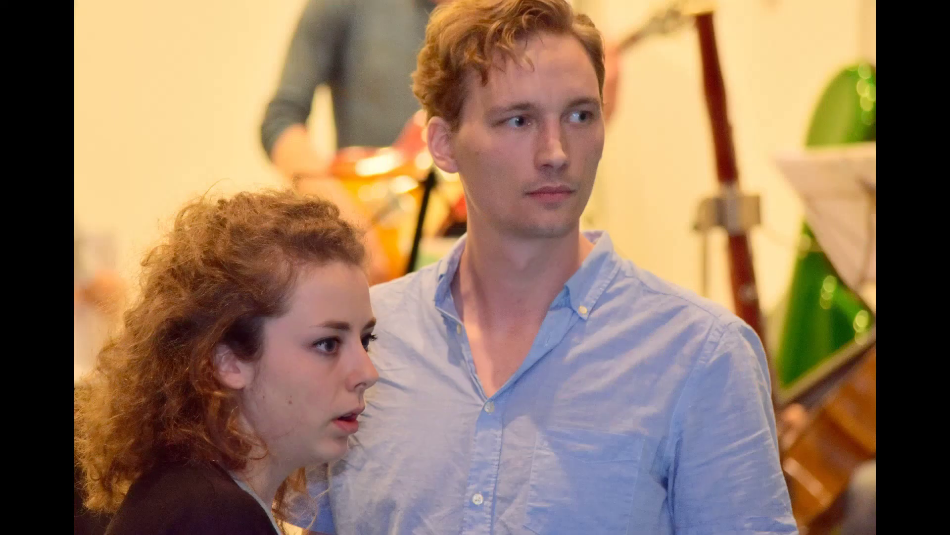
key("alt+grave")
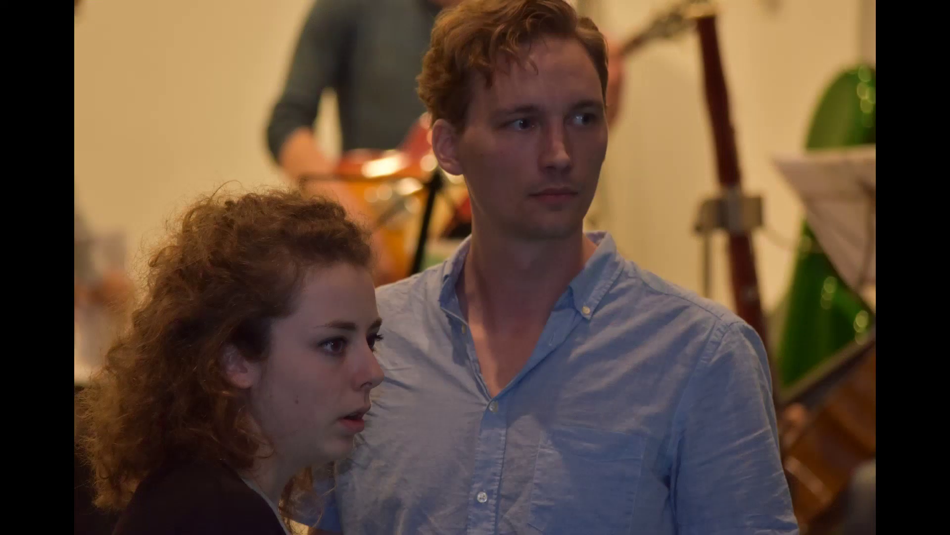